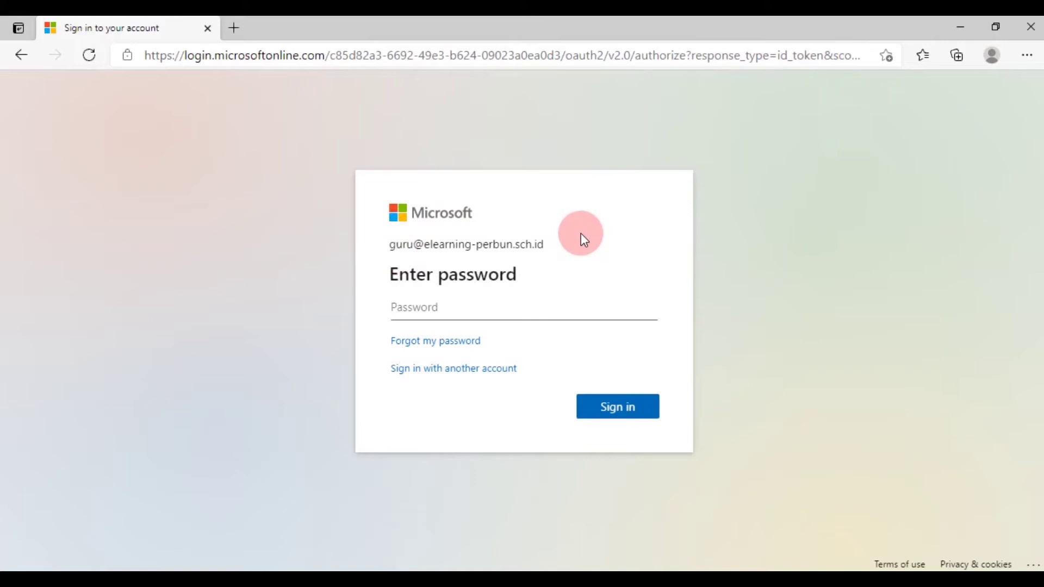
Step: Enter the account password and sign in to the Microsoft account
left_click(521, 303)
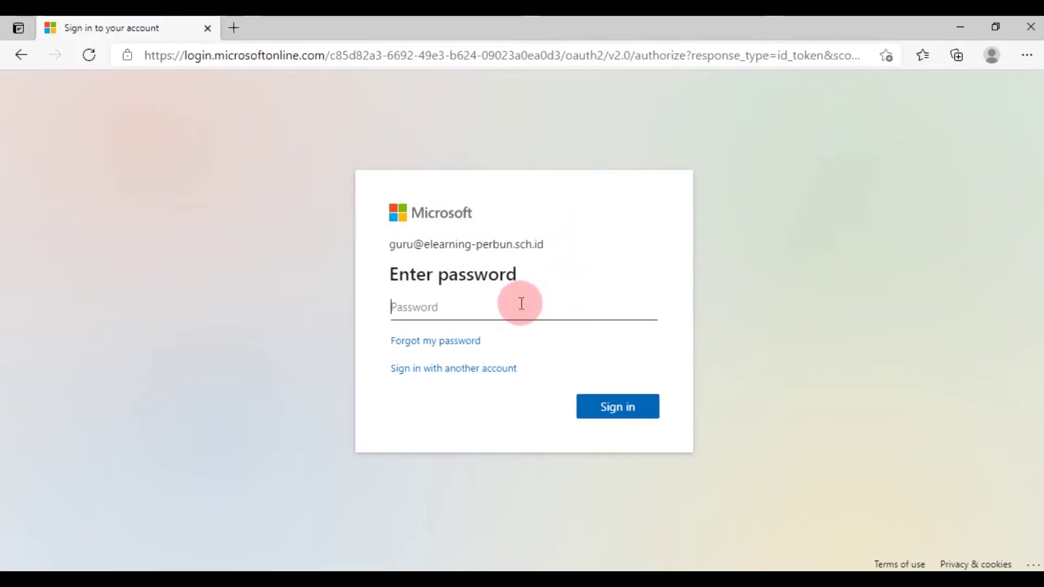
type("********")
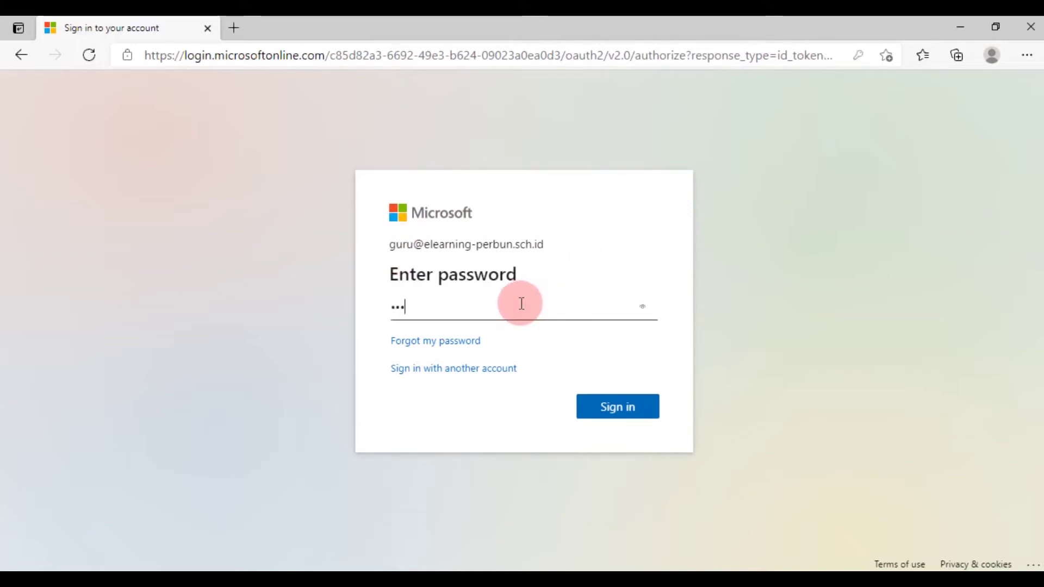
type("*****")
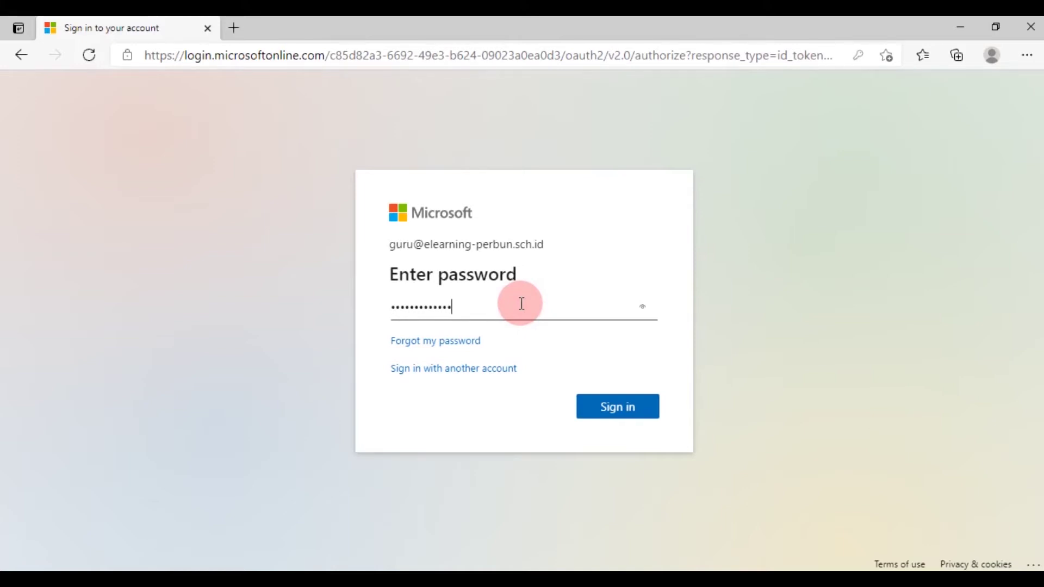
left_click(619, 409)
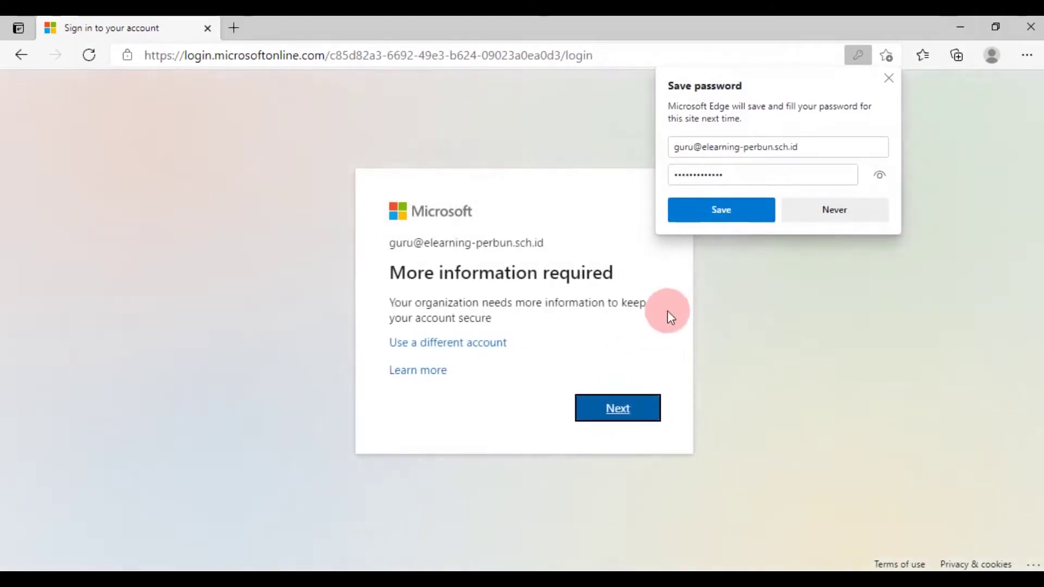
Step: Skip the extra security setup without saving the password in the browser, and choose to stay signed in
left_click(625, 409)
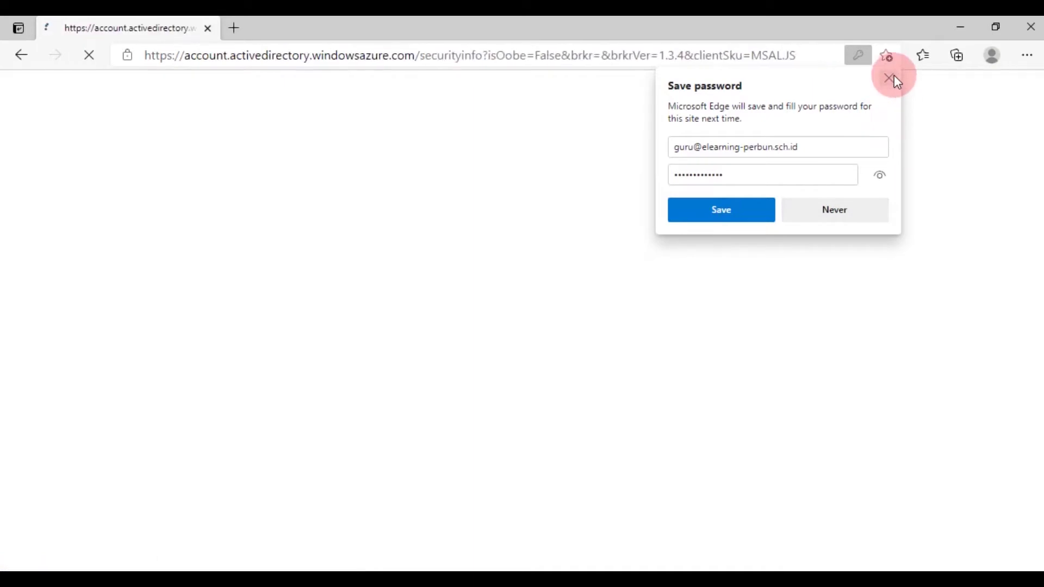
left_click(893, 77)
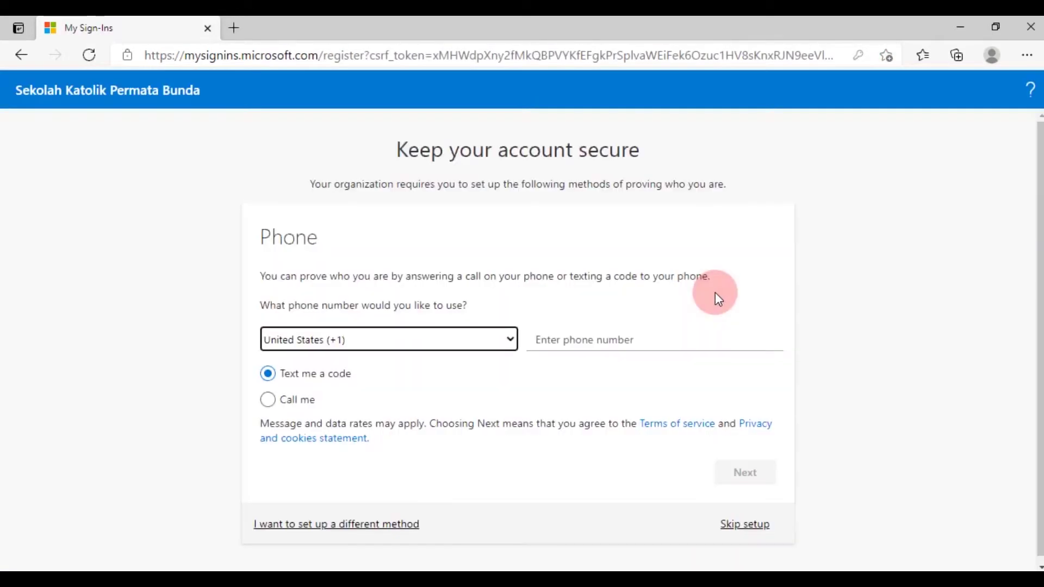
left_click(745, 523)
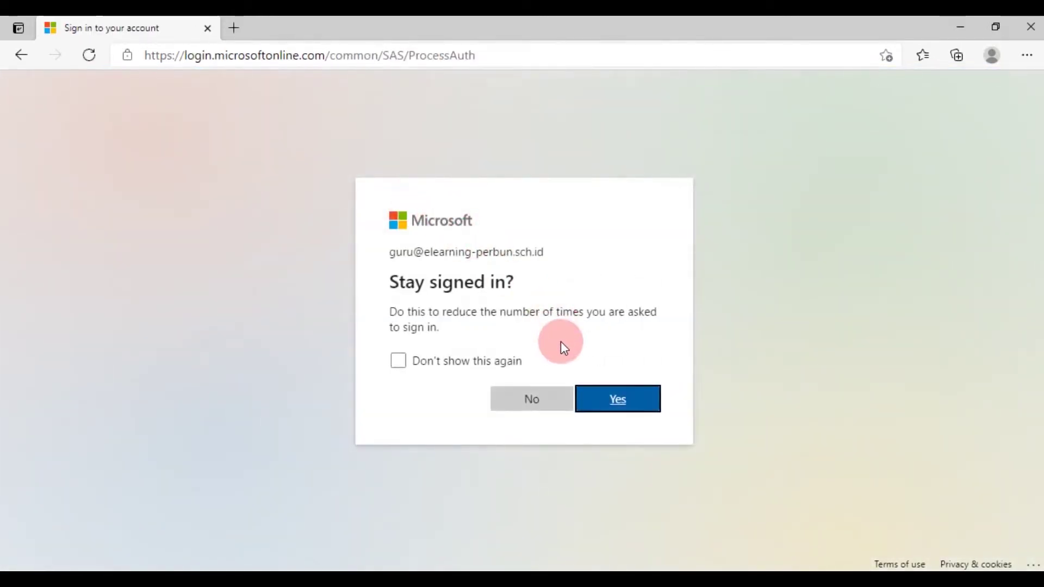
left_click(616, 402)
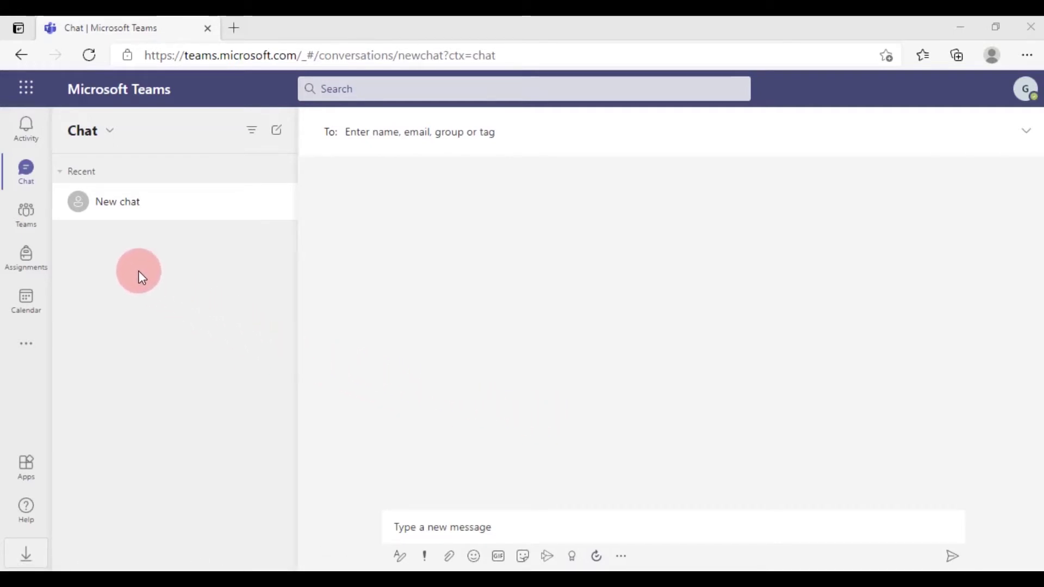
Step: Create a new team of type Class named "Kelas Belajar", leaving the description empty
left_click(28, 215)
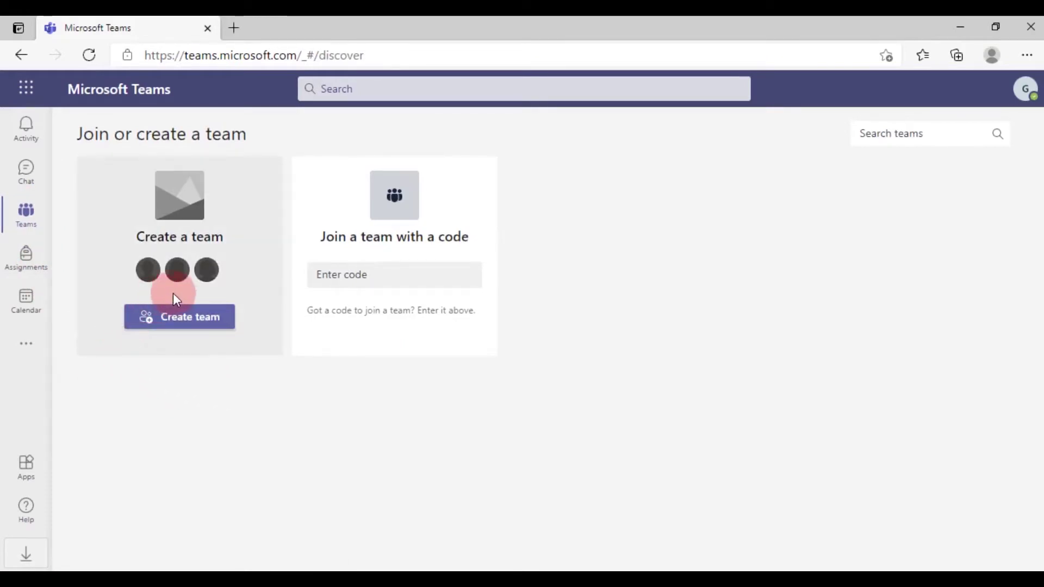
left_click(174, 325)
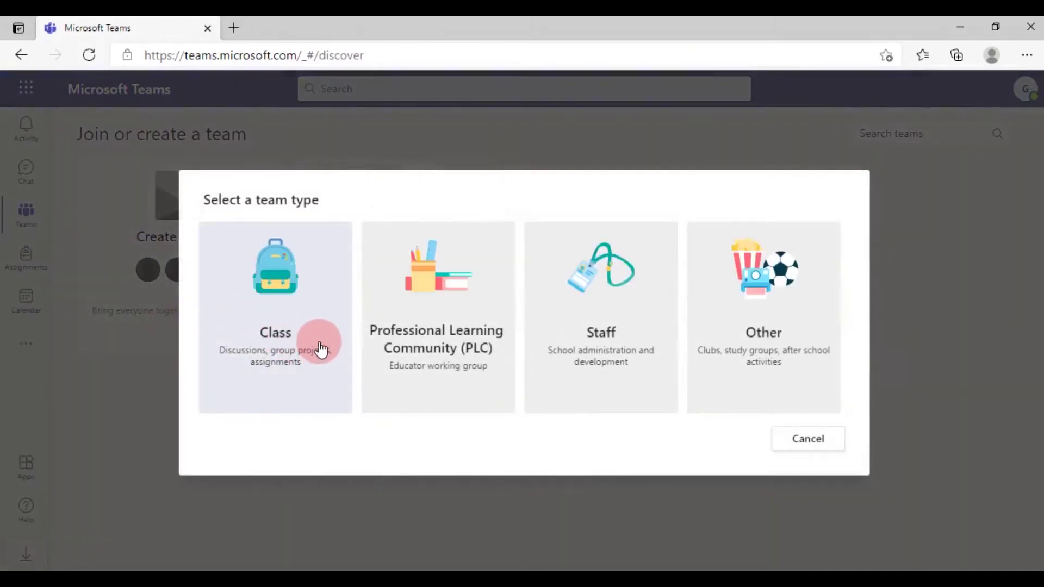
left_click(274, 284)
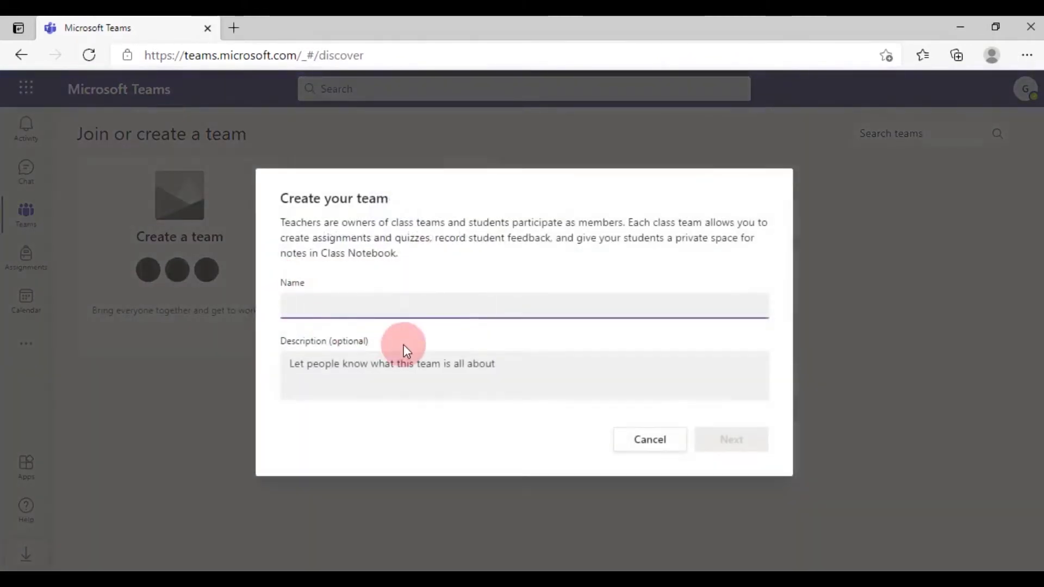
left_click(394, 303)
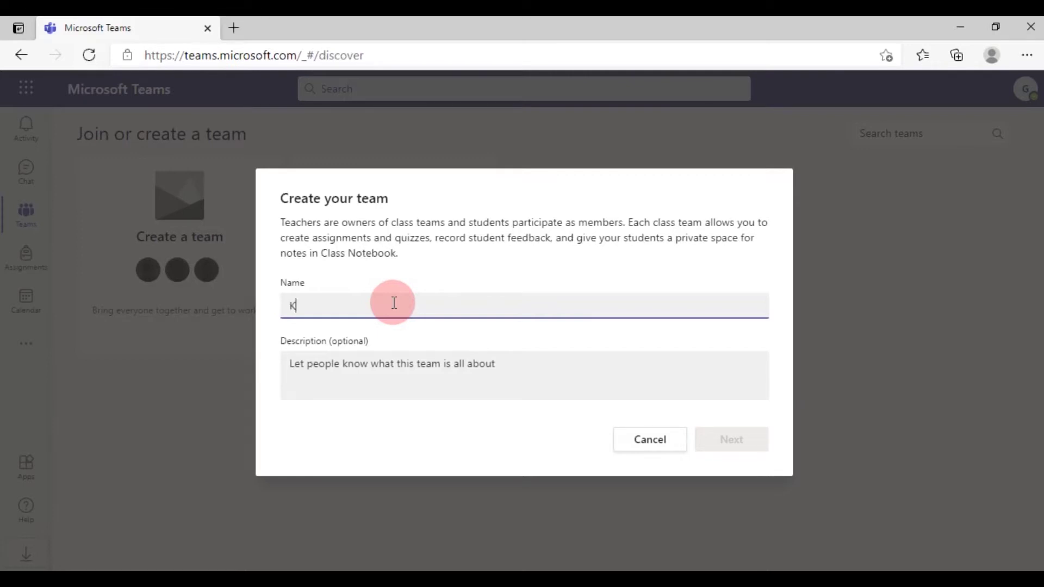
type("las Belajar")
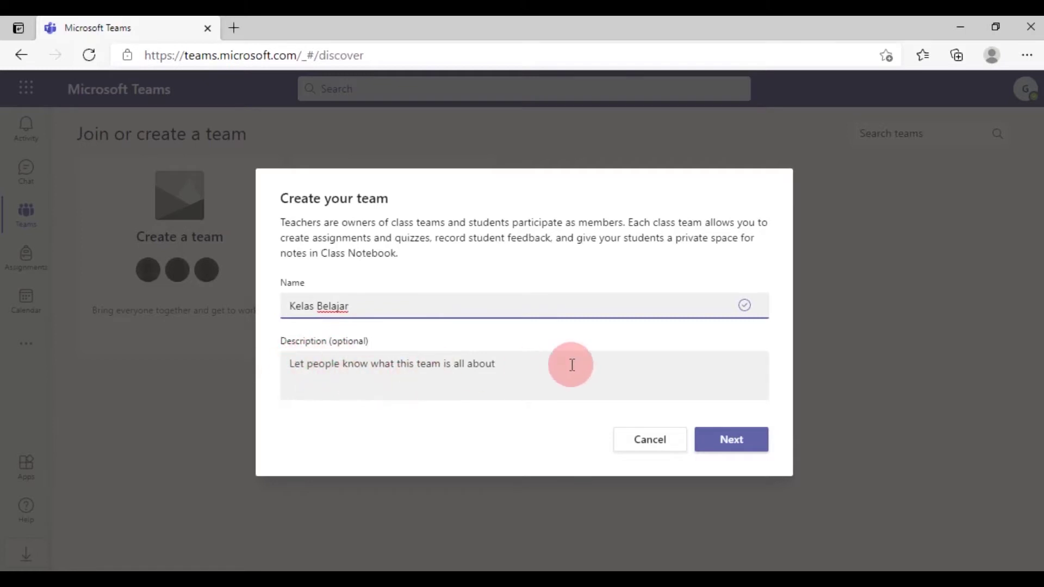
left_click(739, 441)
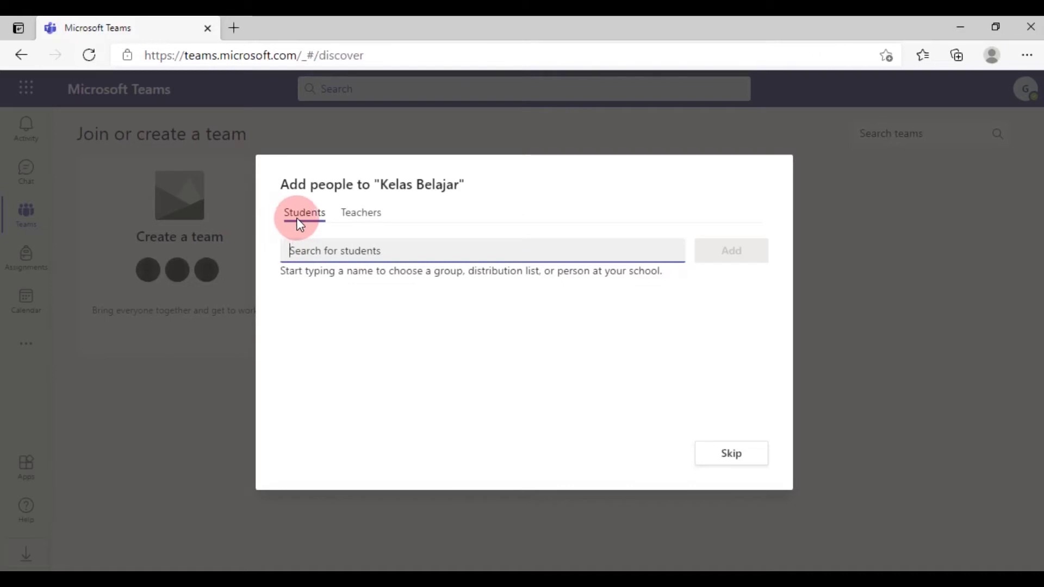
Step: Search for "siswa" among the students to add to Kelas Belajar and select Siswa 1
left_click(362, 216)
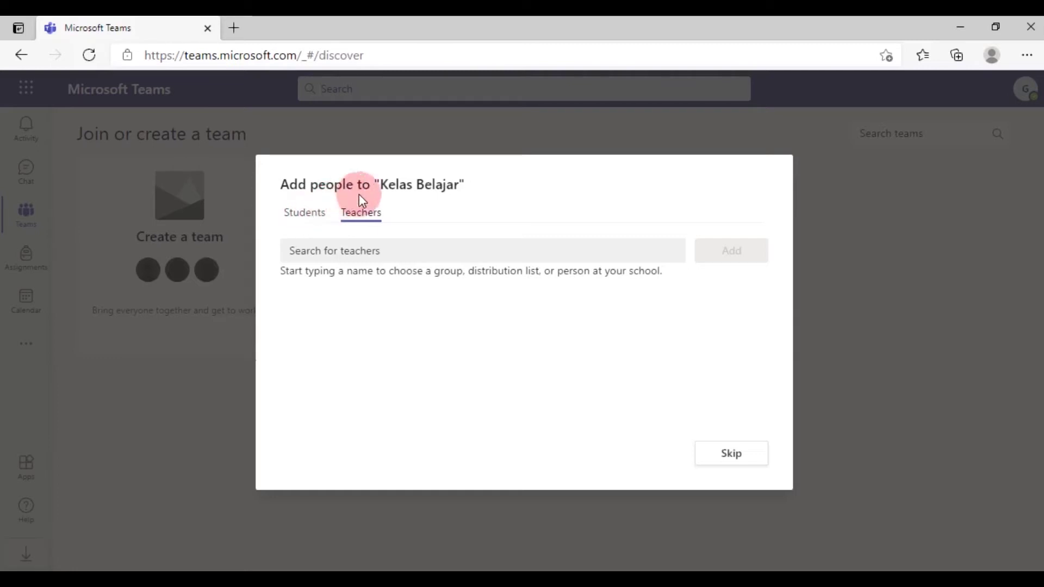
left_click(305, 214)
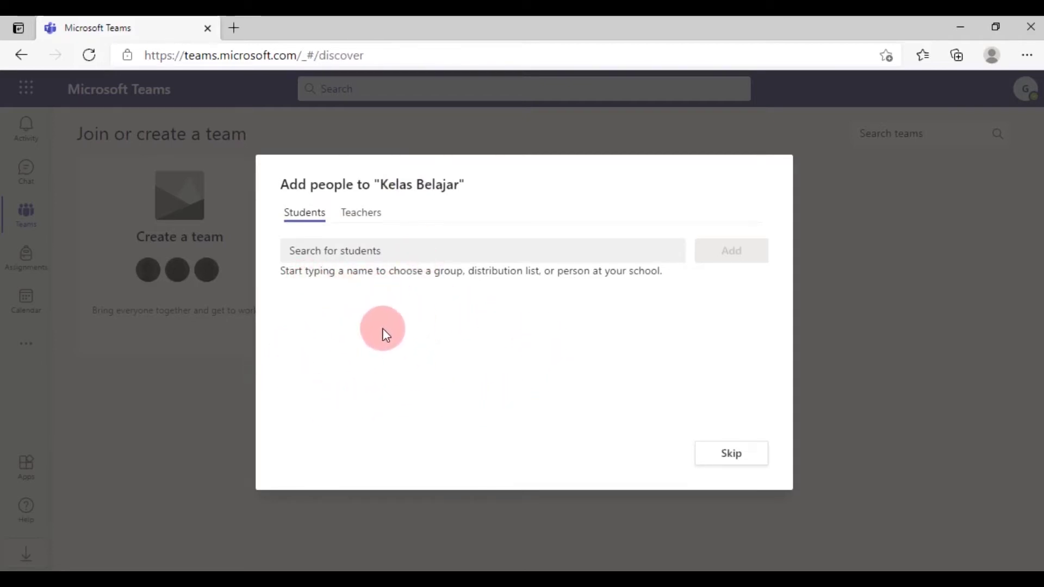
left_click(435, 254)
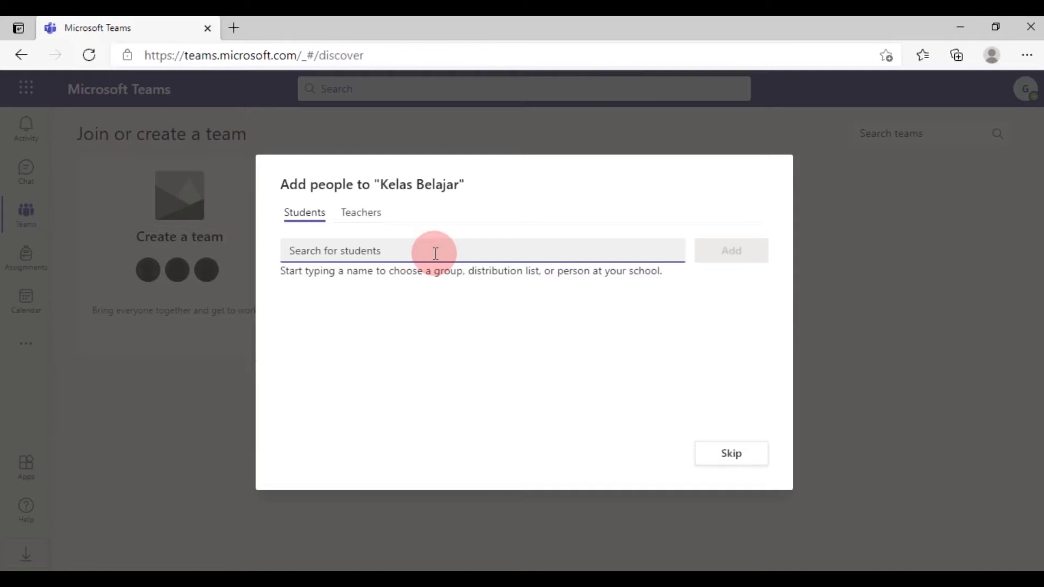
type("siswa")
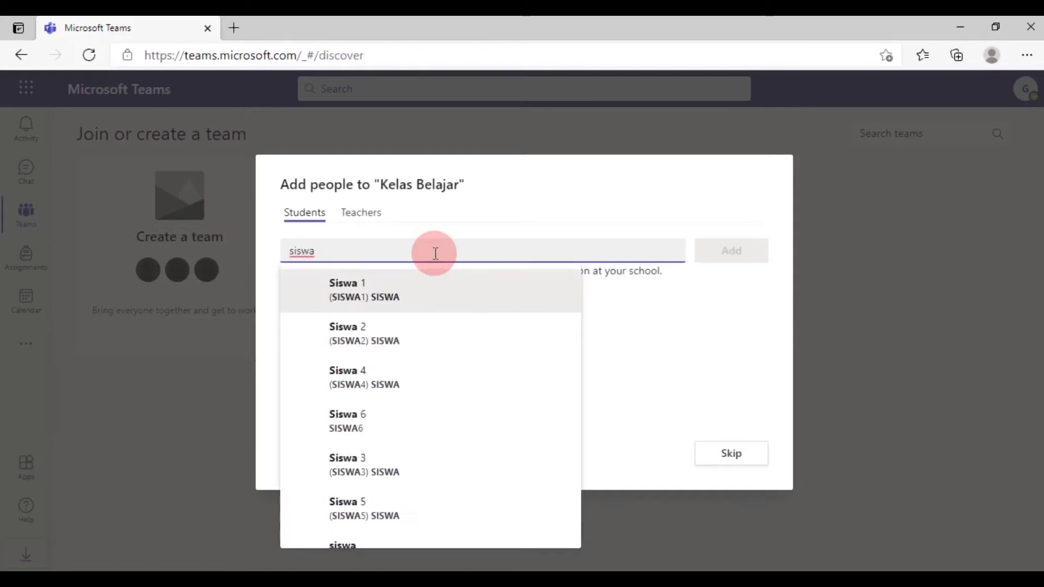
scroll(468, 312, "down", 4)
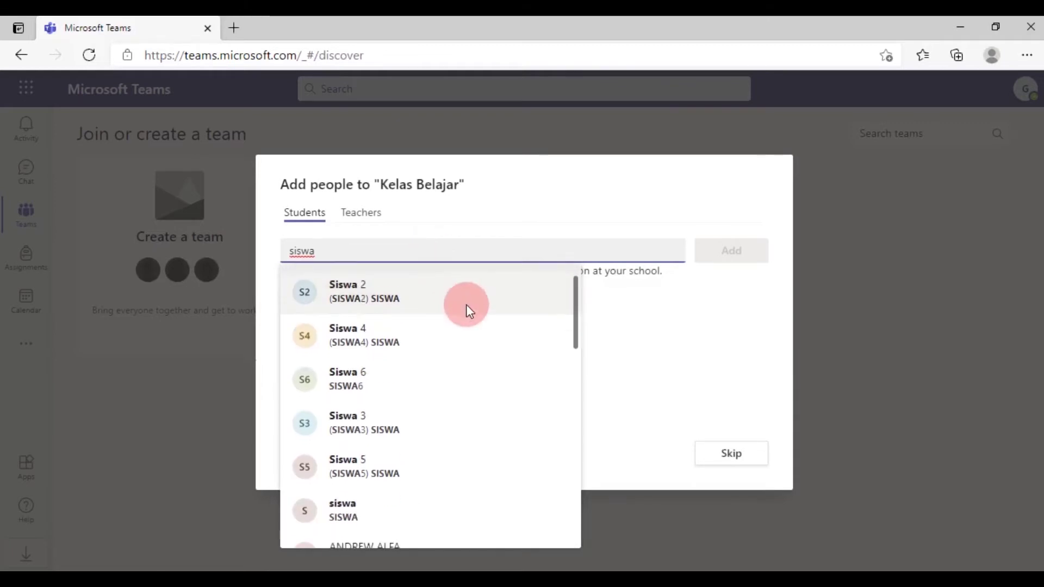
scroll(465, 304, "down", 2)
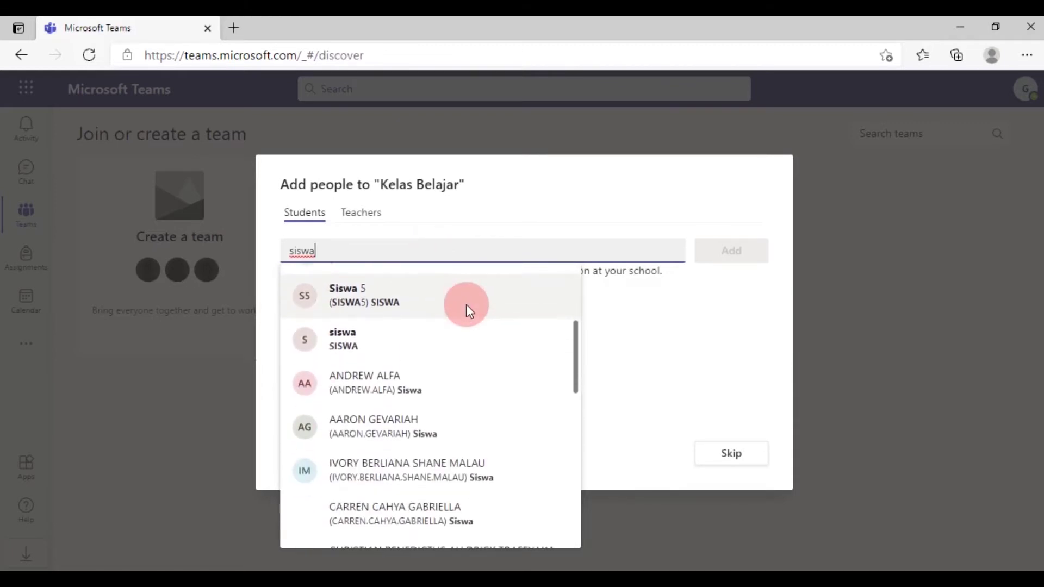
scroll(466, 304, "up", 2)
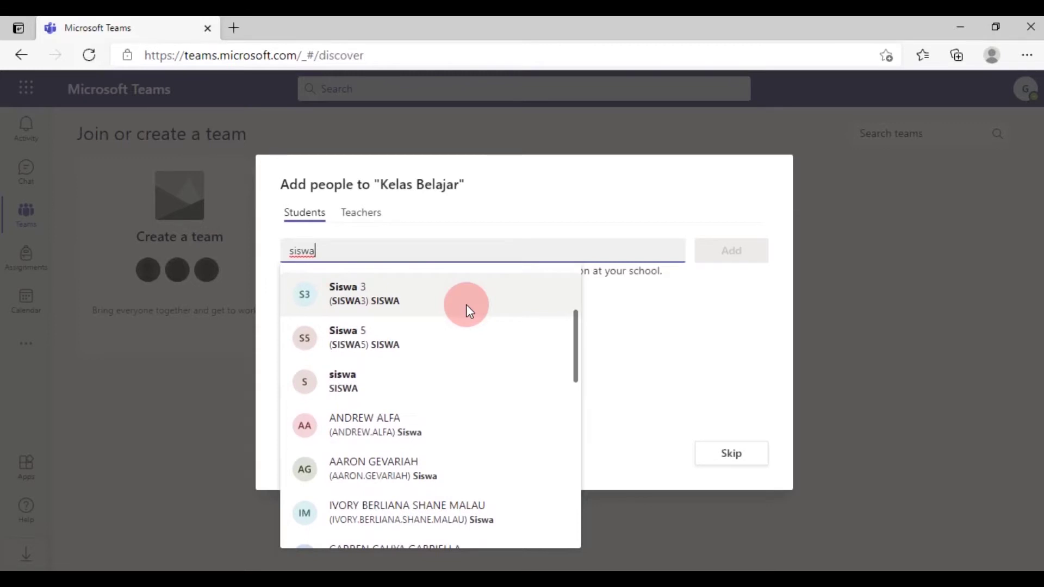
scroll(466, 305, "up", 3)
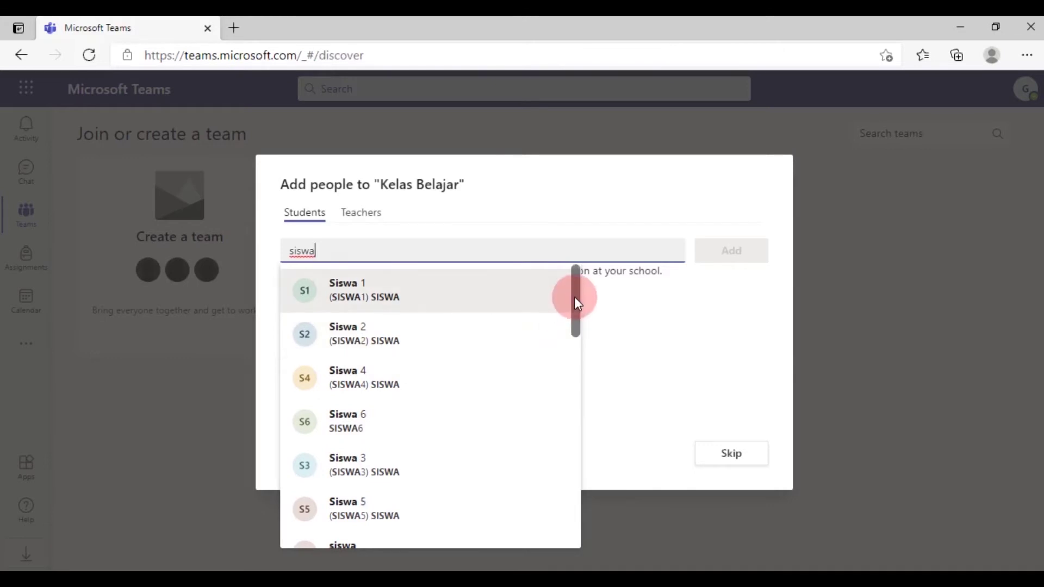
left_click_drag(574, 297, 580, 290)
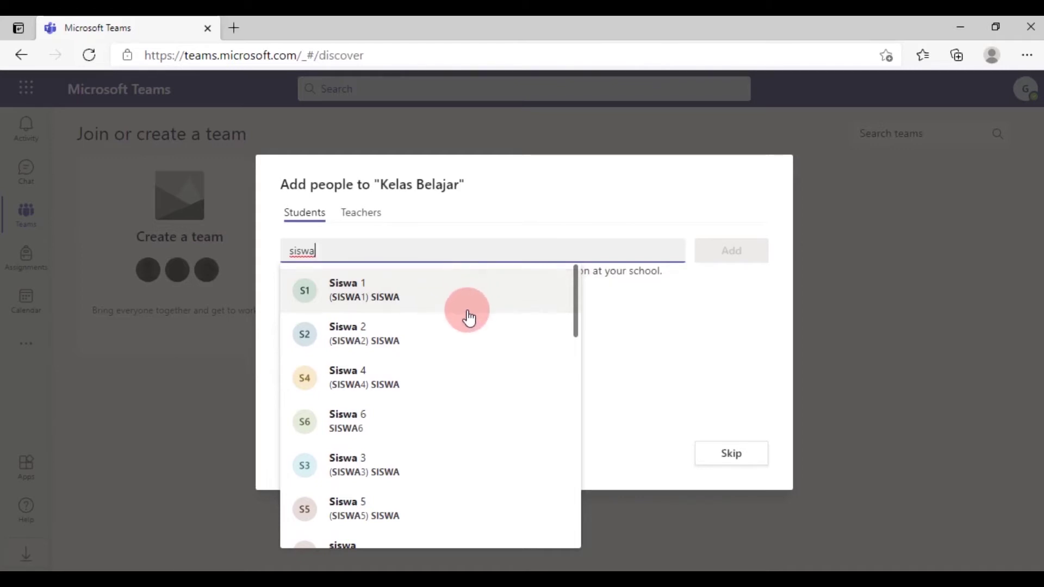
left_click_drag(574, 287, 576, 273)
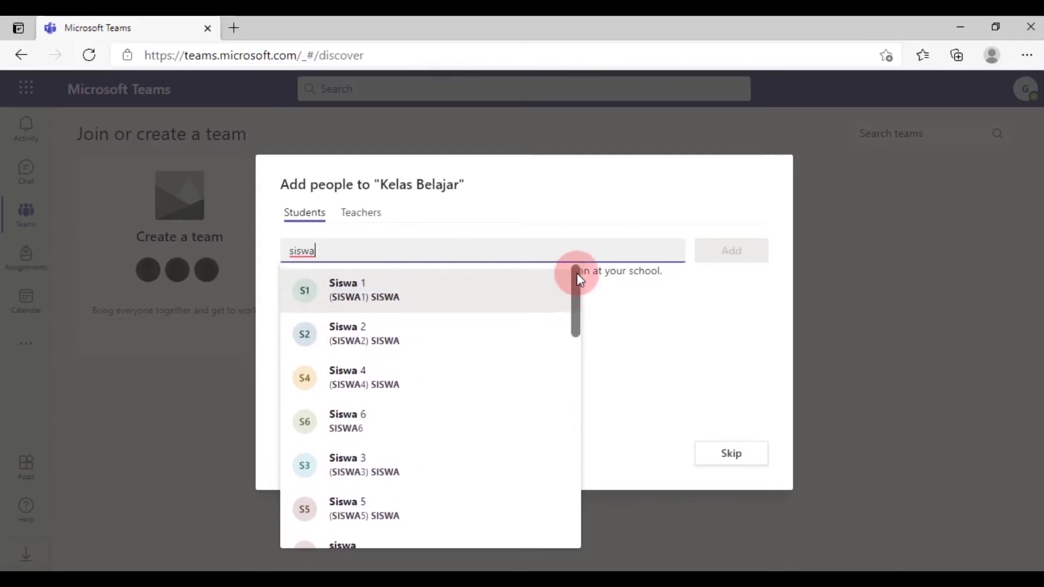
left_click(443, 296)
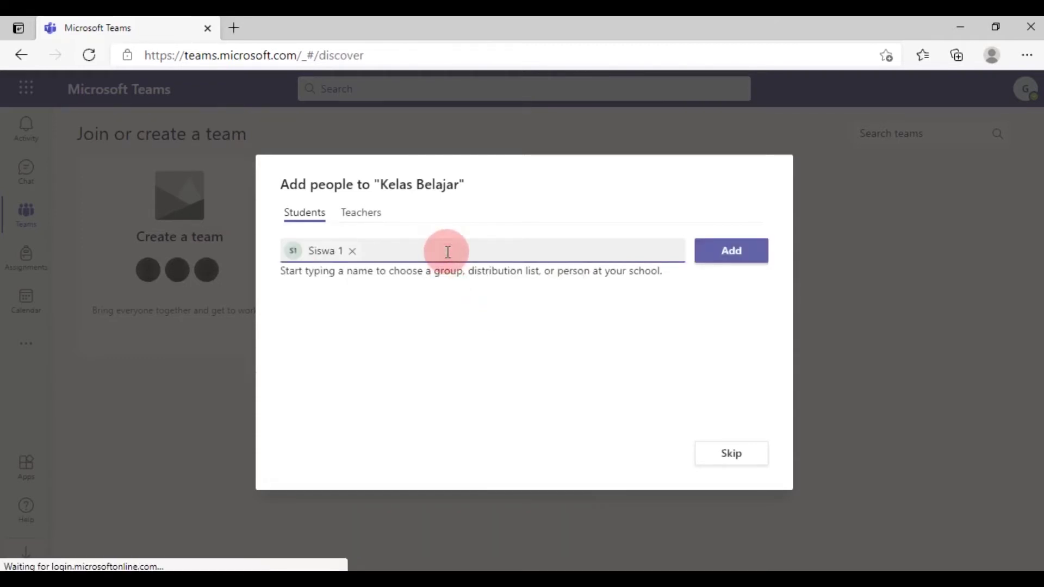
Step: Search for "siswa" again and include Siswa 2, Siswa 5 and Siswa 3 in the student selection
type("siswa")
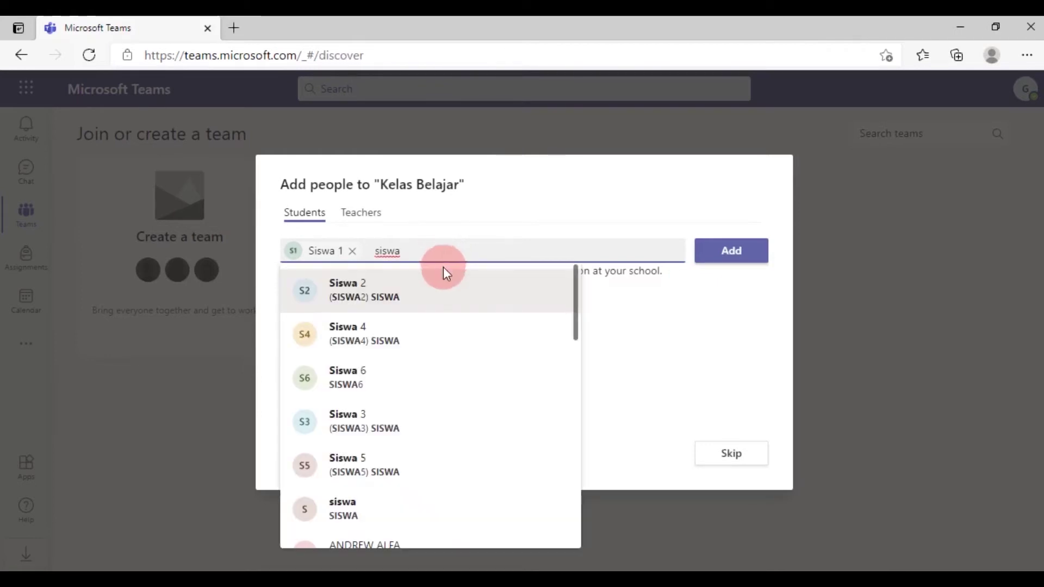
left_click(428, 296)
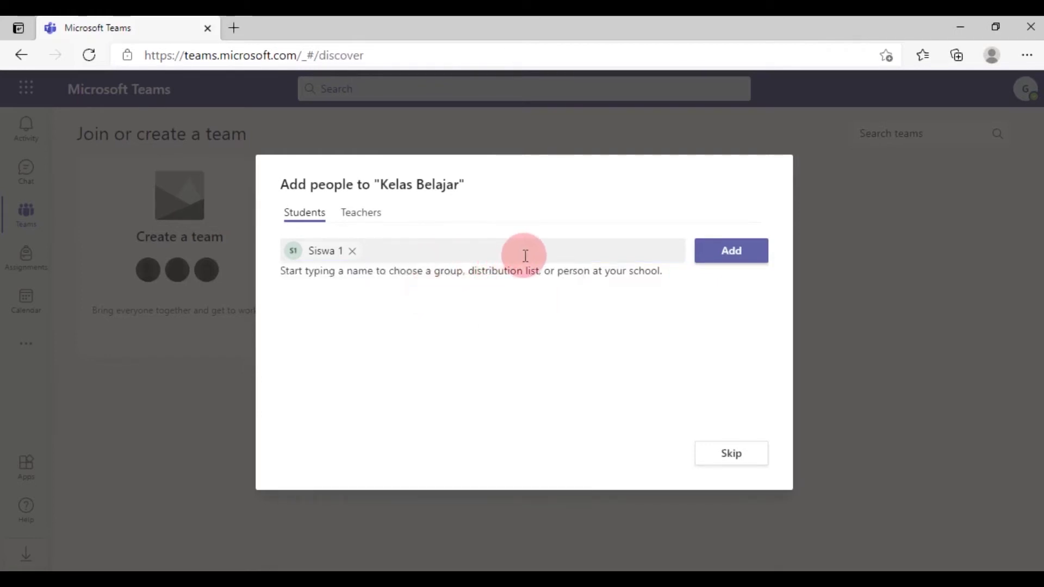
type("s")
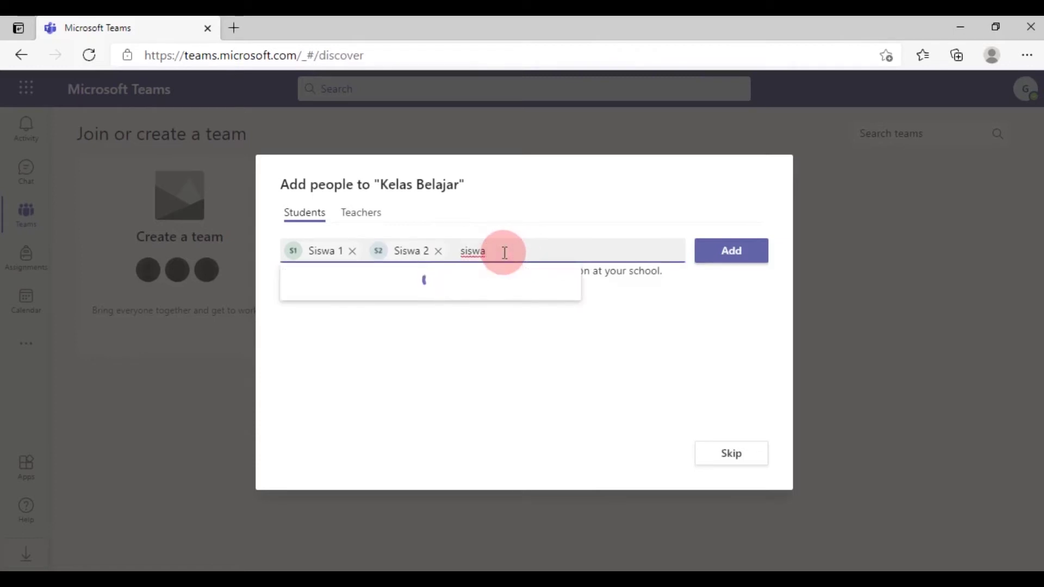
type("iswa")
left_click(384, 422)
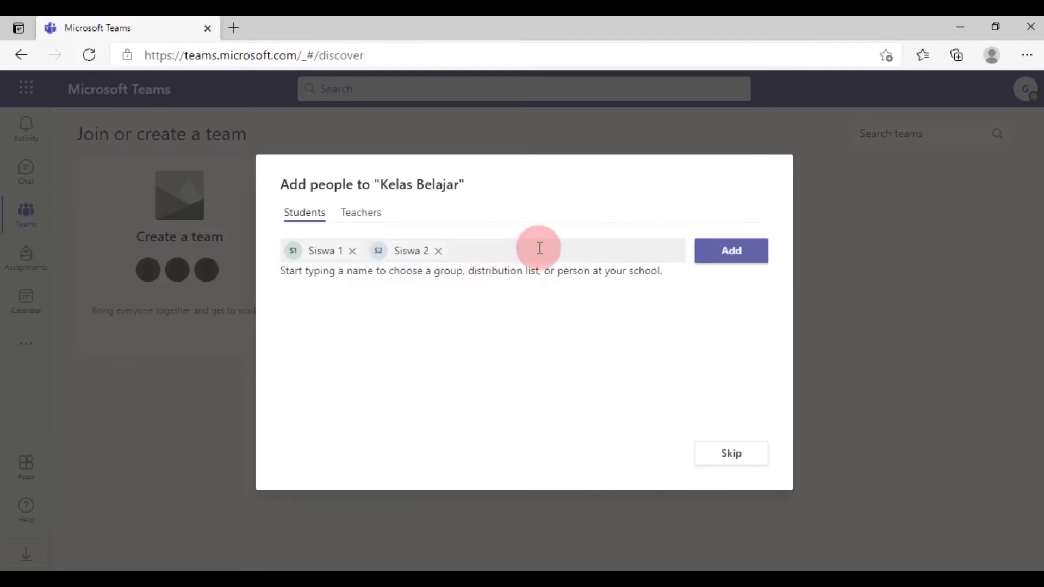
type("siswa")
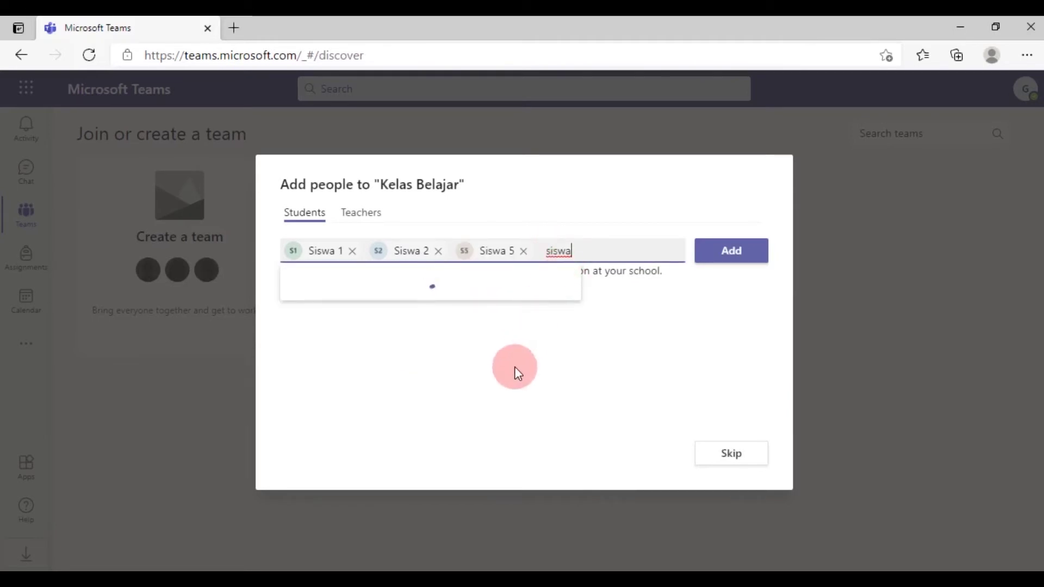
left_click(388, 373)
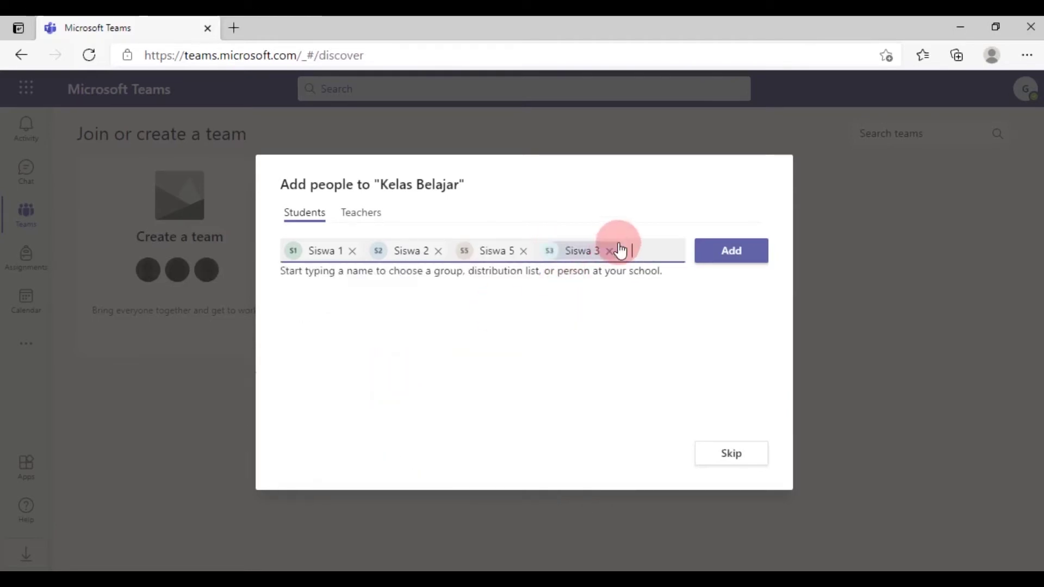
Step: Extend the student selection with Siswa 4, Siswa 6 and the account named siswa
type("siswa")
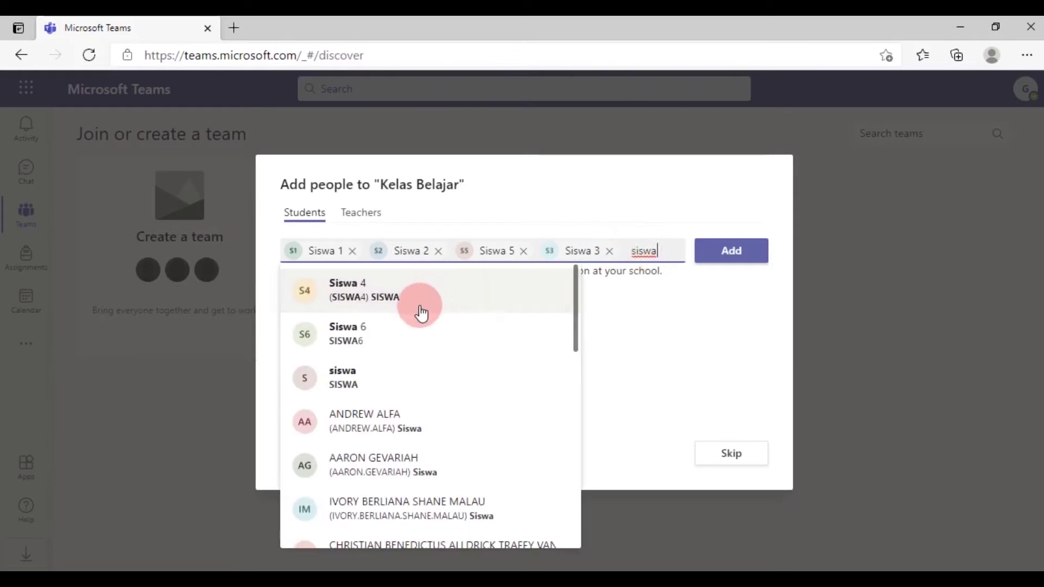
left_click(425, 304)
type("siswa")
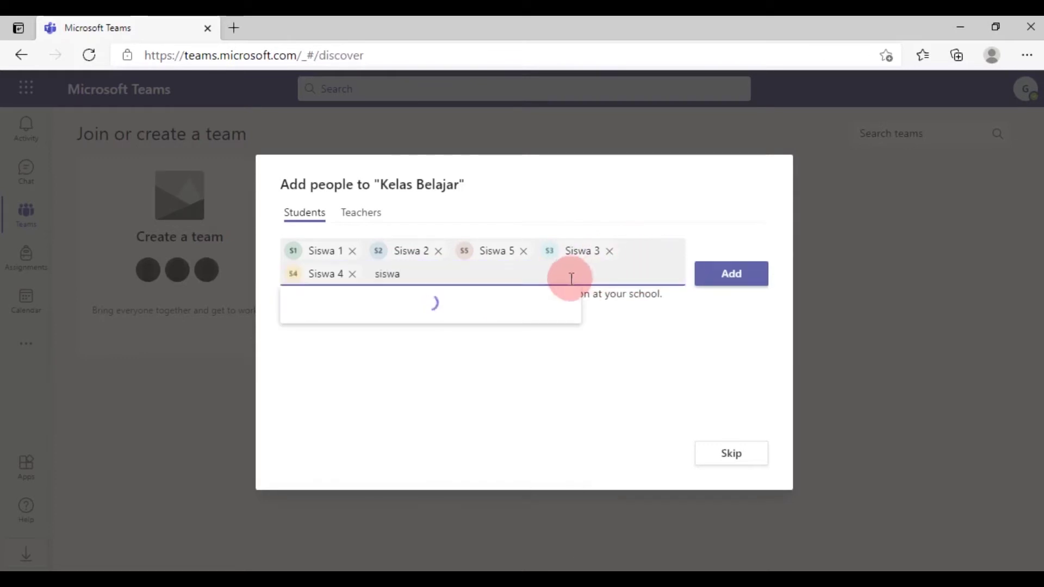
left_click(457, 315)
type("siswa")
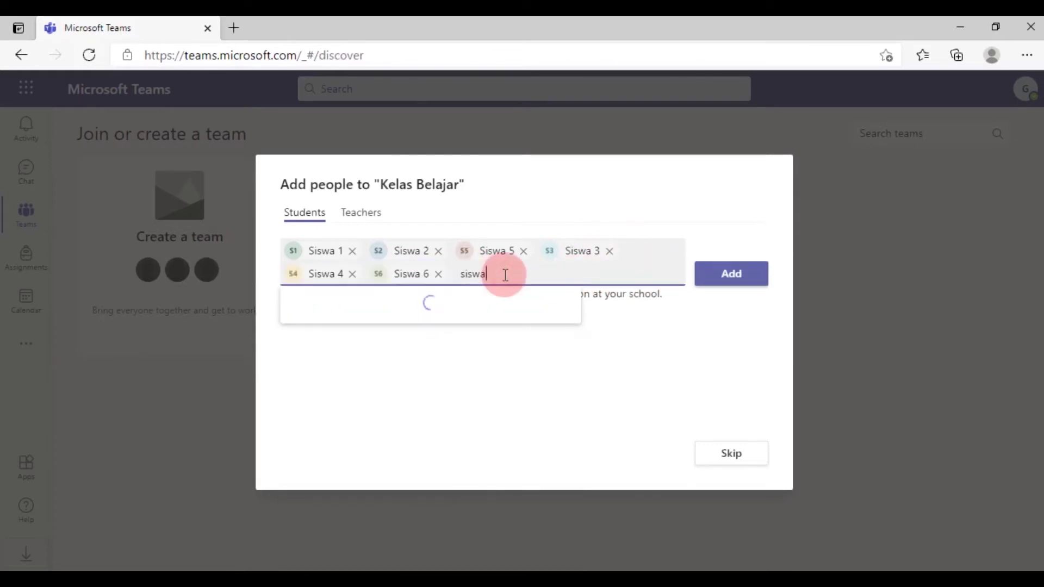
left_click(408, 318)
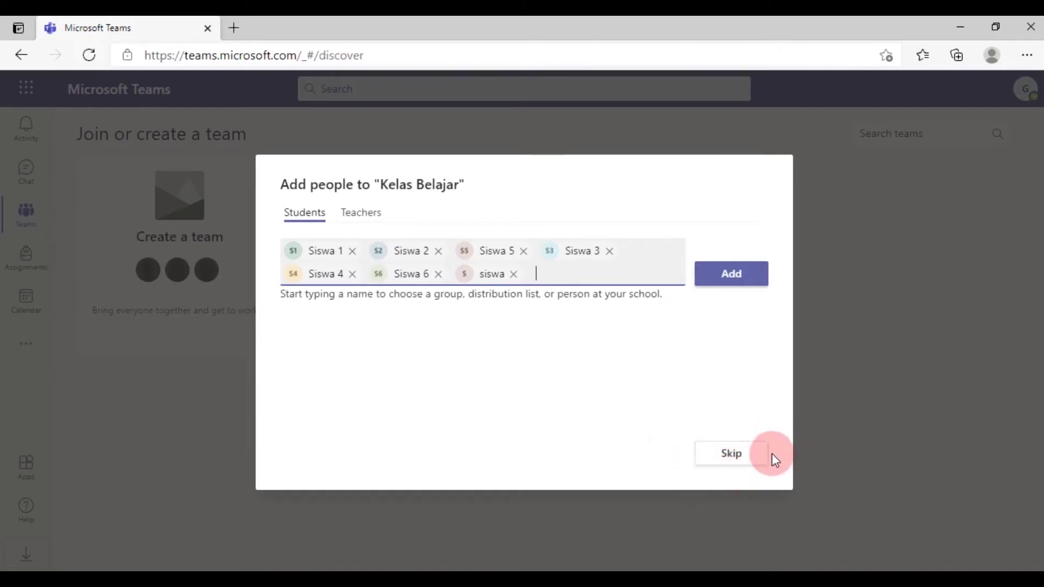
Step: Add the seven selected students to Kelas Belajar and finish the team setup
left_click(756, 276)
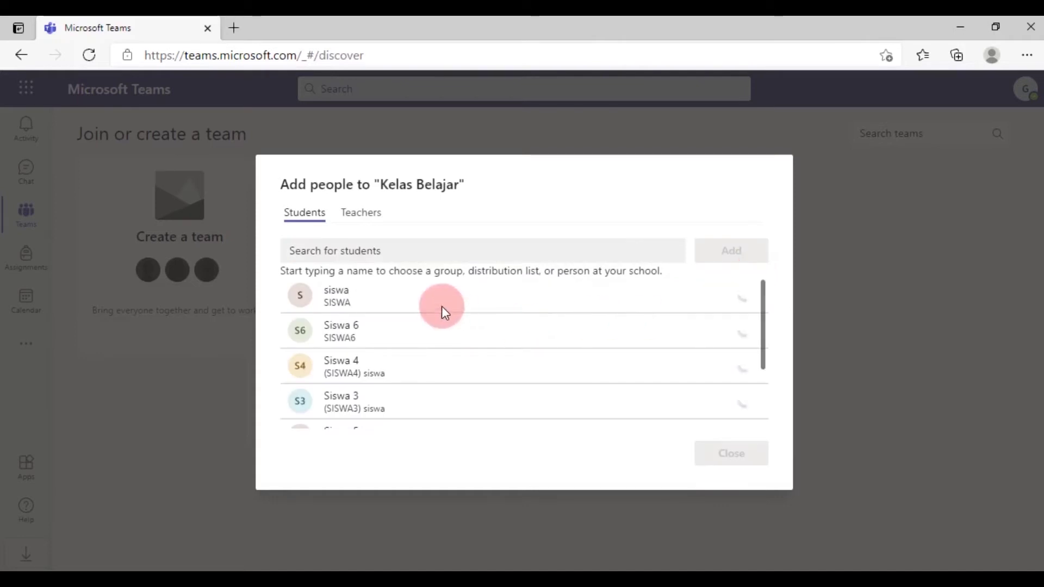
left_click_drag(765, 293, 772, 269)
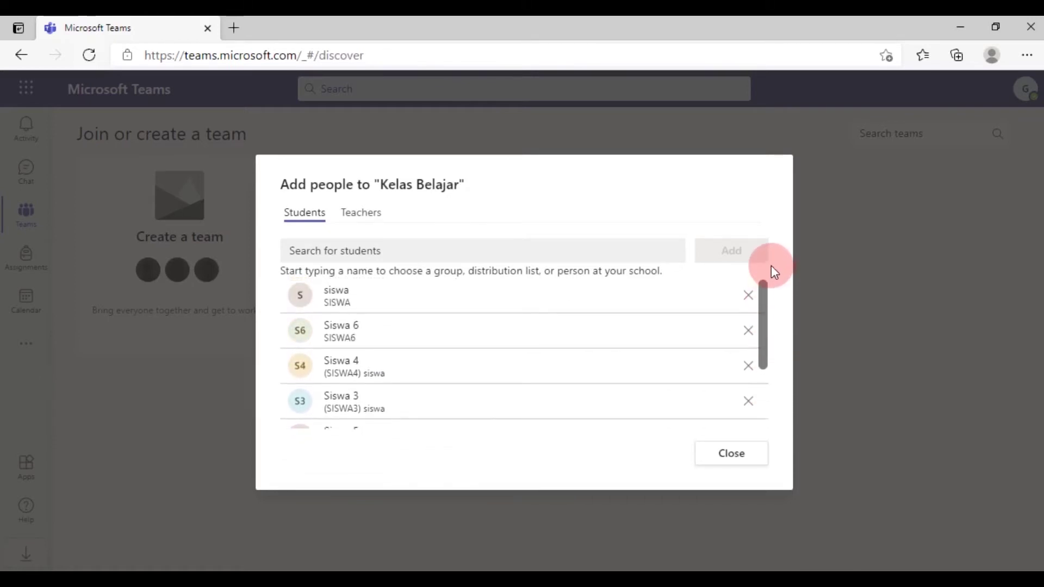
left_click(731, 452)
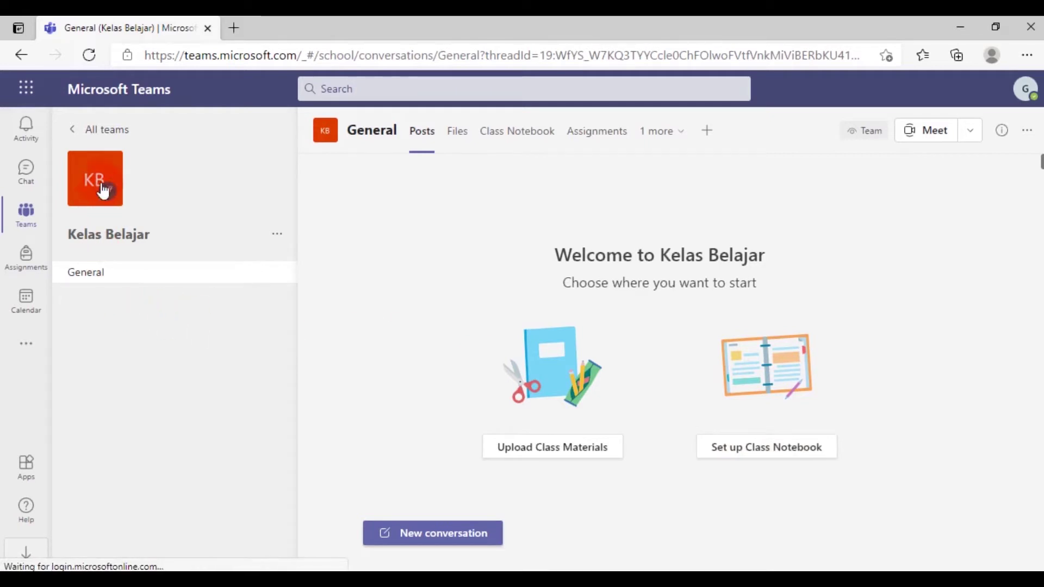
Step: Open team management for Kelas Belajar from the teams overview and review its members and guests
left_click(122, 139)
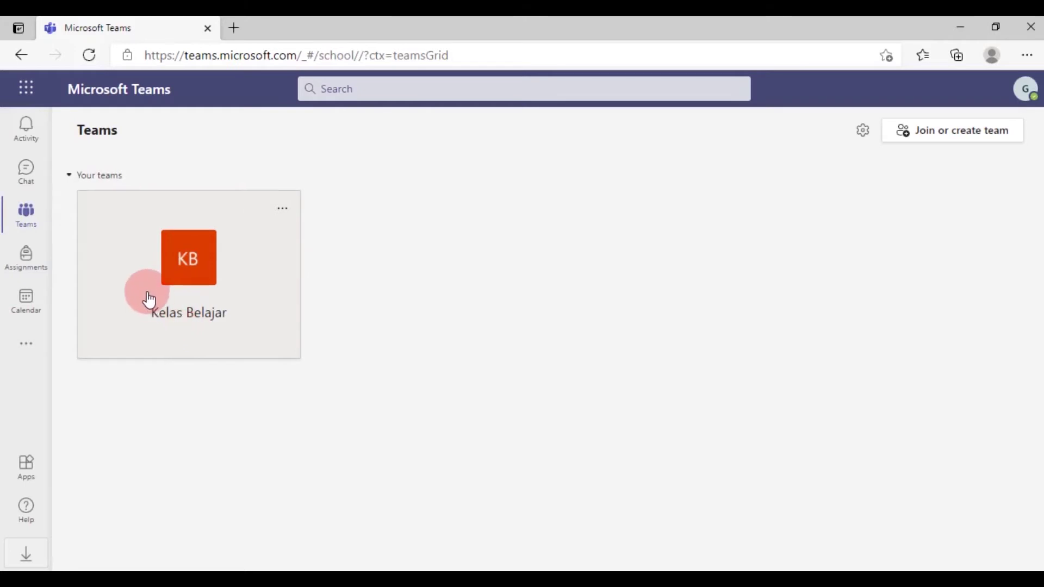
left_click(281, 210)
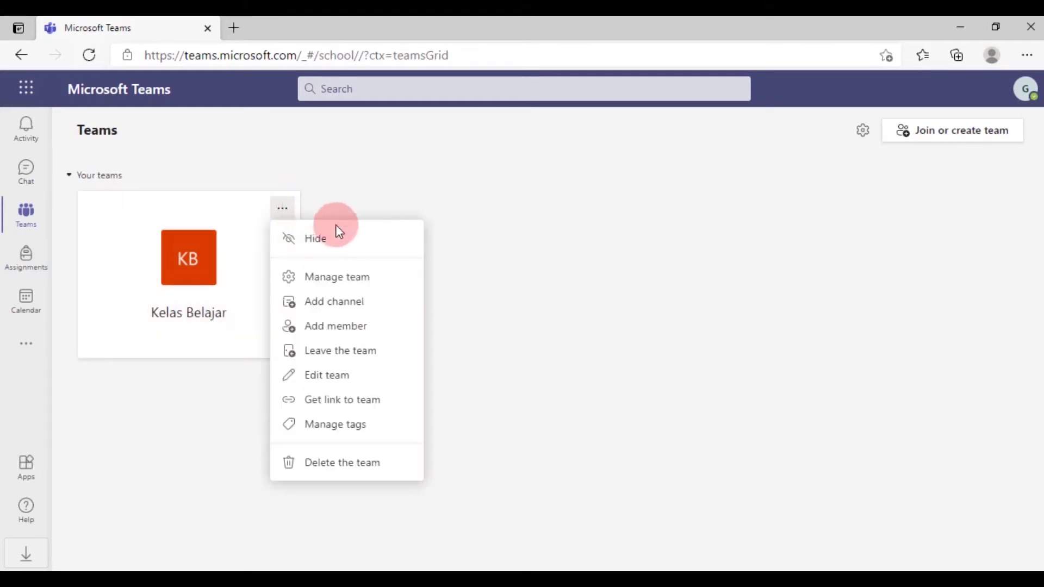
left_click(398, 283)
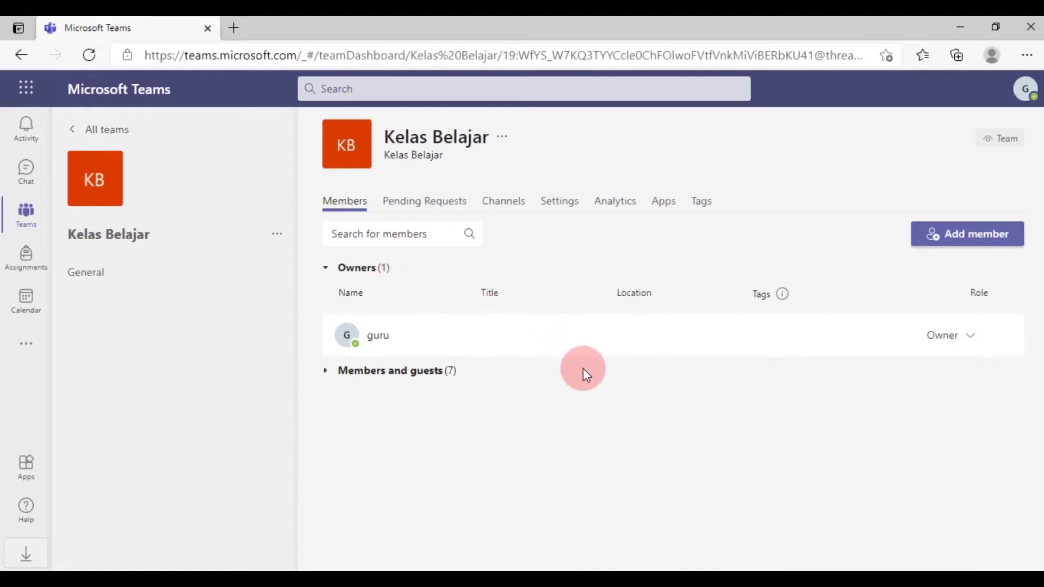
left_click(378, 371)
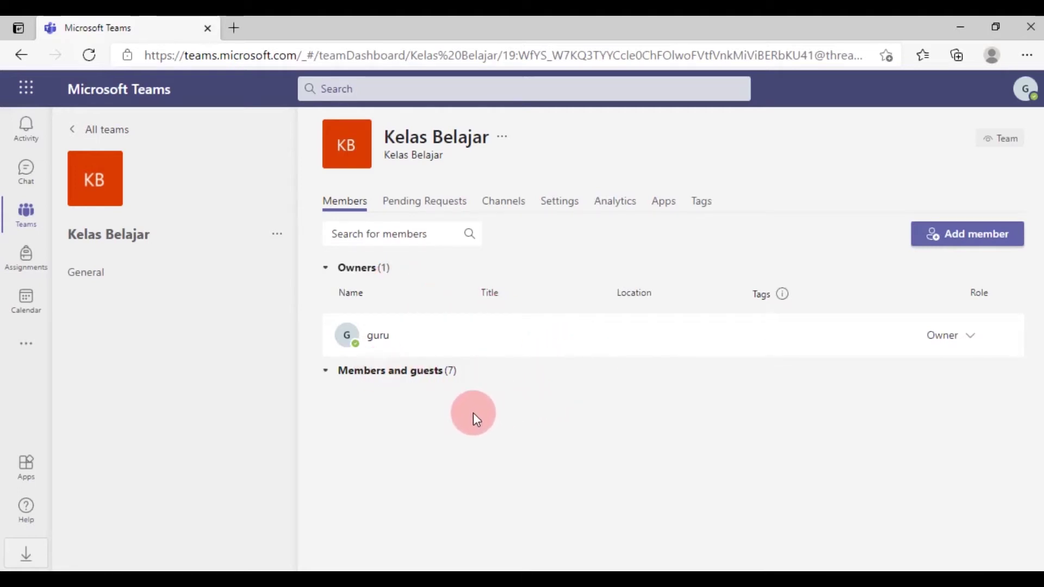
scroll(496, 404, "down", 3)
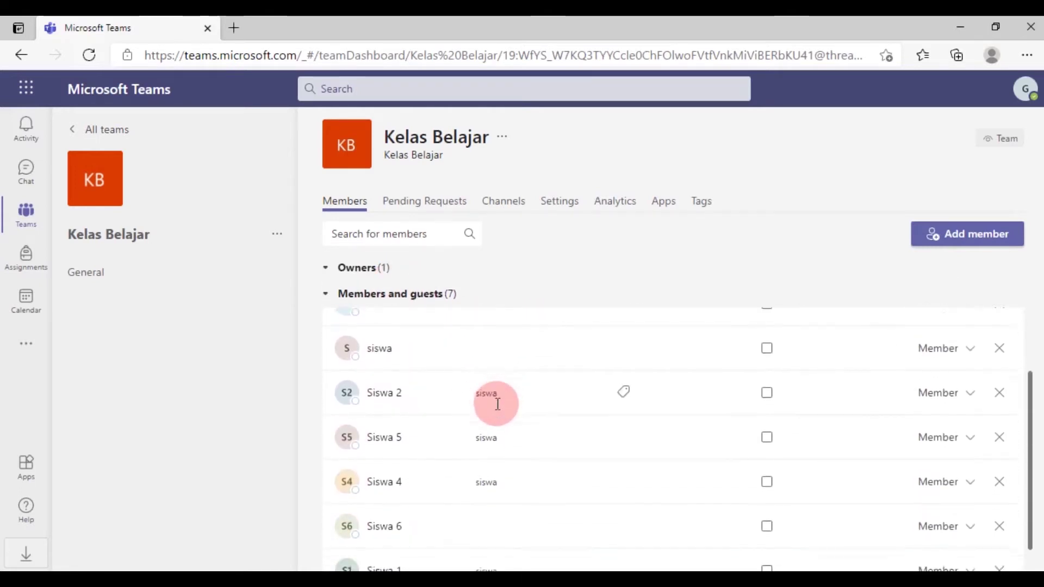
scroll(526, 434, "up", 3)
scroll(525, 434, "down", 2)
scroll(525, 434, "up", 3)
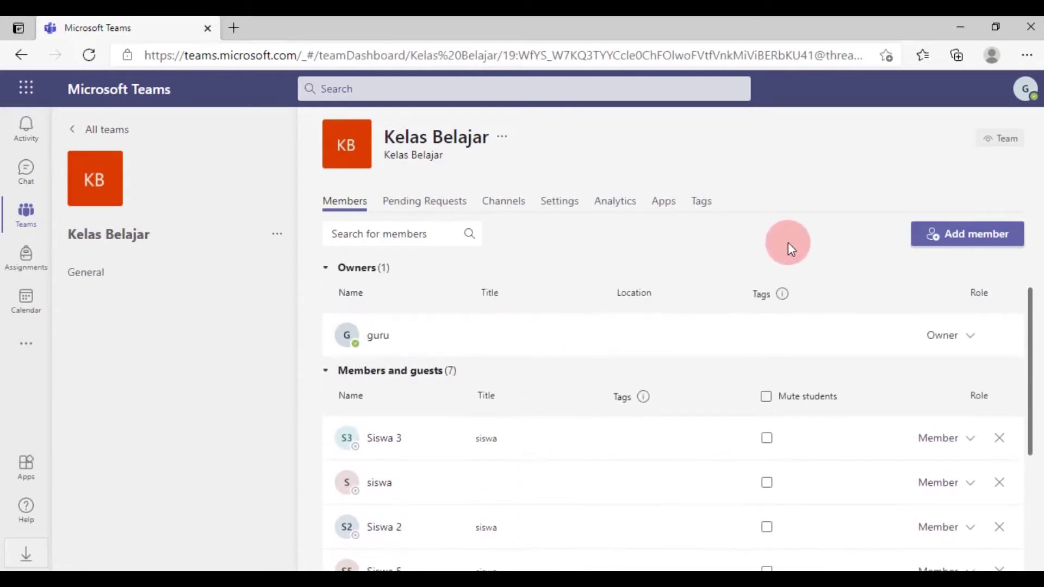
Step: View the form for adding members to Kelas Belajar from team management and from the teams overview, adding no one
left_click(973, 239)
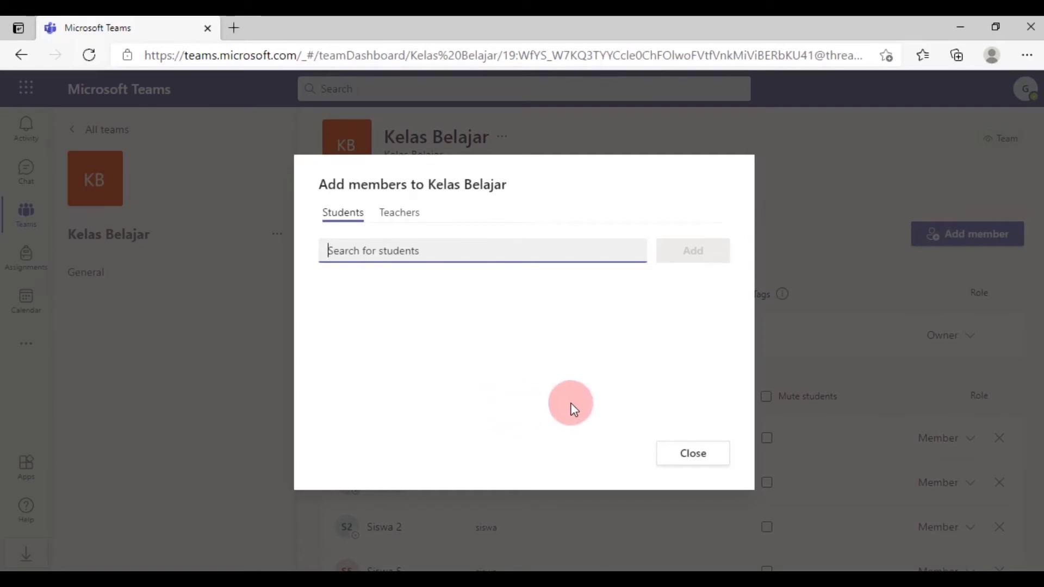
left_click(687, 454)
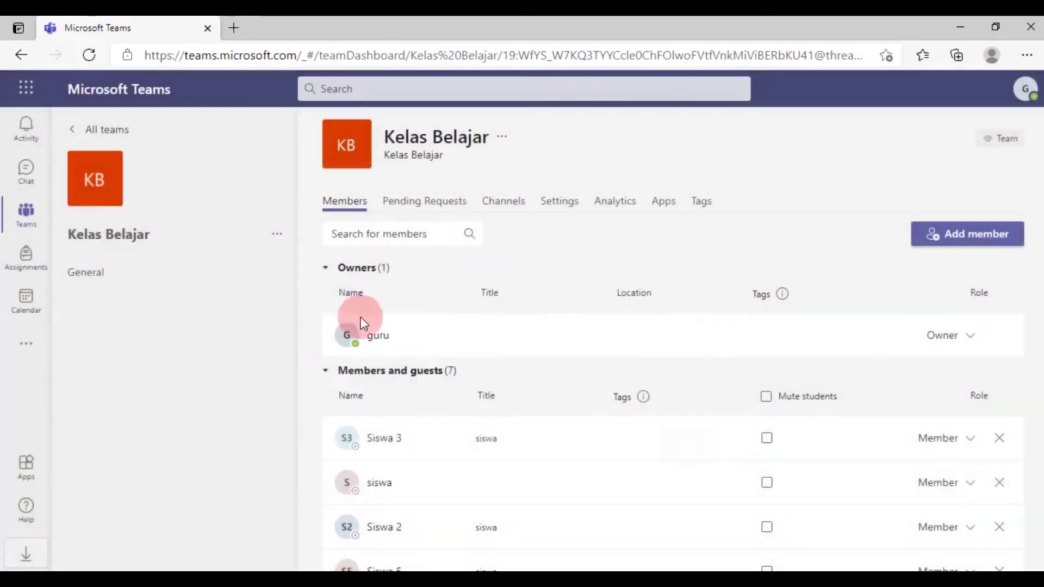
left_click(105, 135)
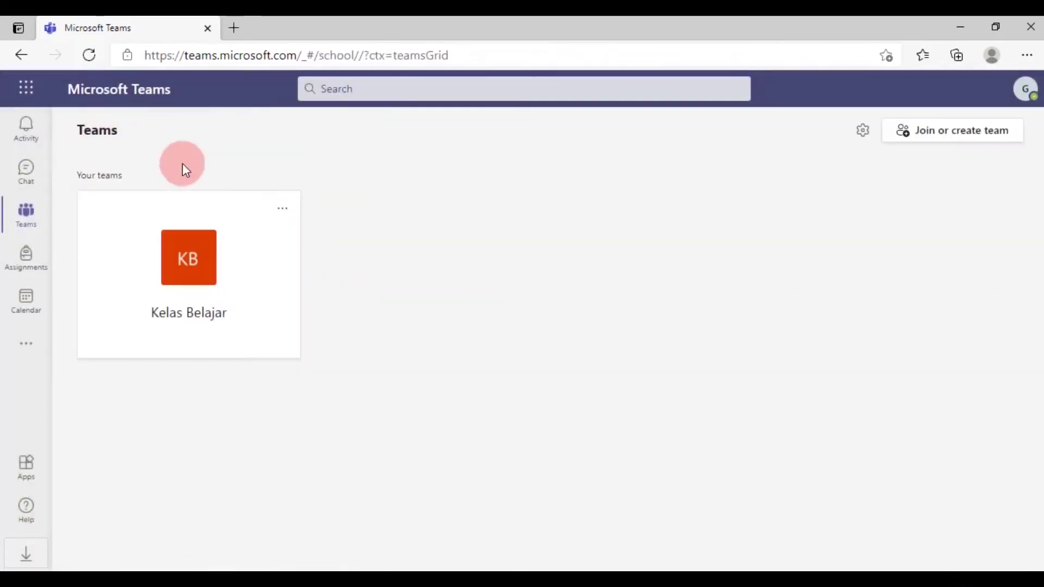
left_click(283, 209)
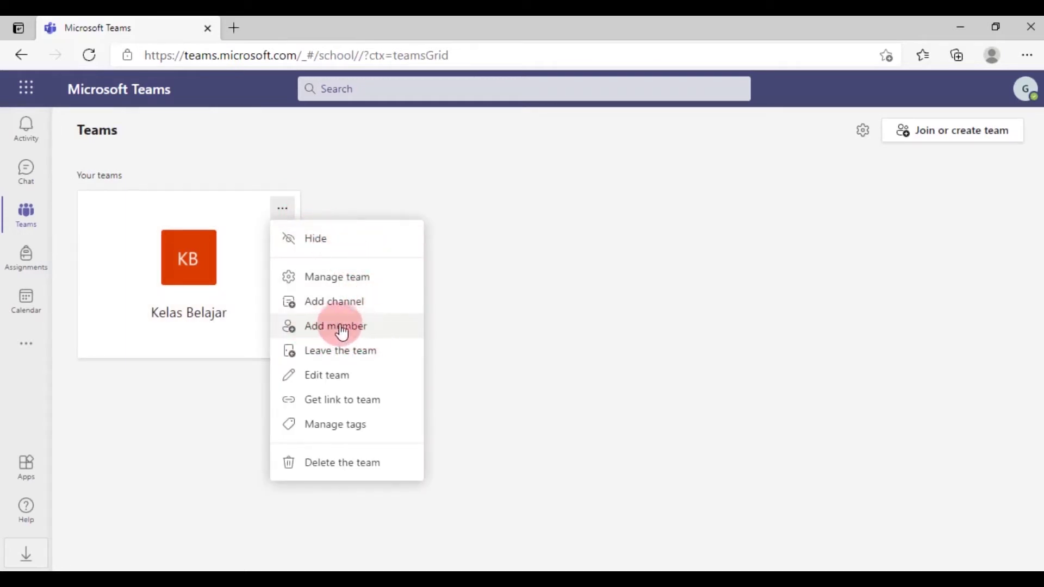
left_click(392, 328)
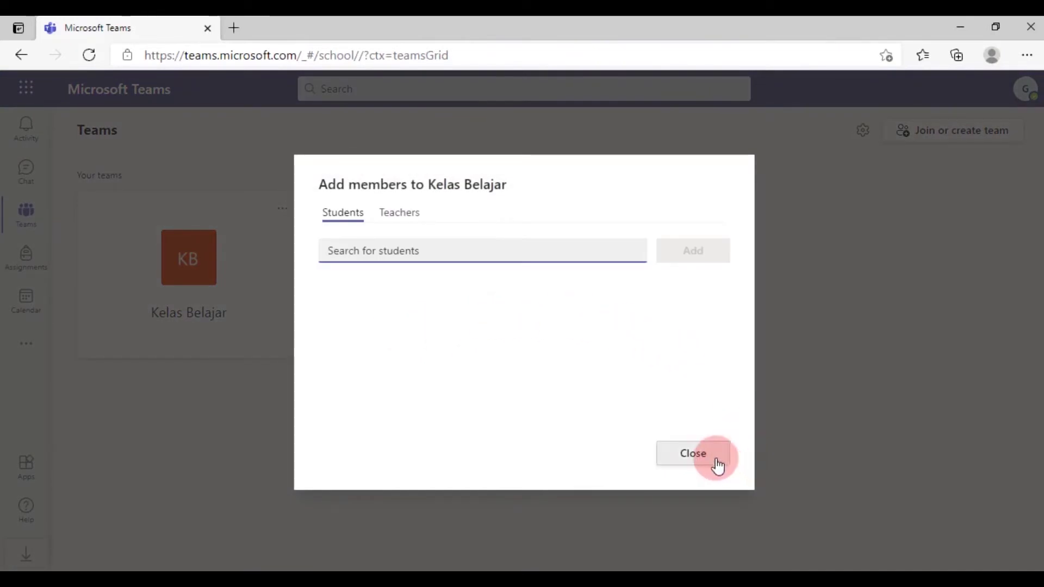
left_click(702, 463)
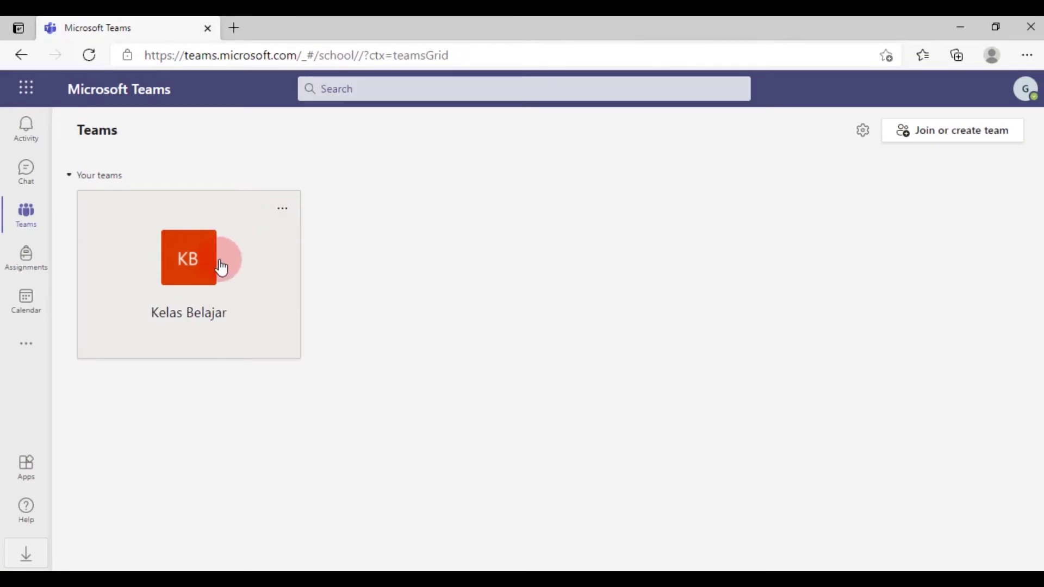
Step: Create a channel named "Kelompok 1" in Kelas Belajar with Private privacy, leaving the description empty
left_click(204, 288)
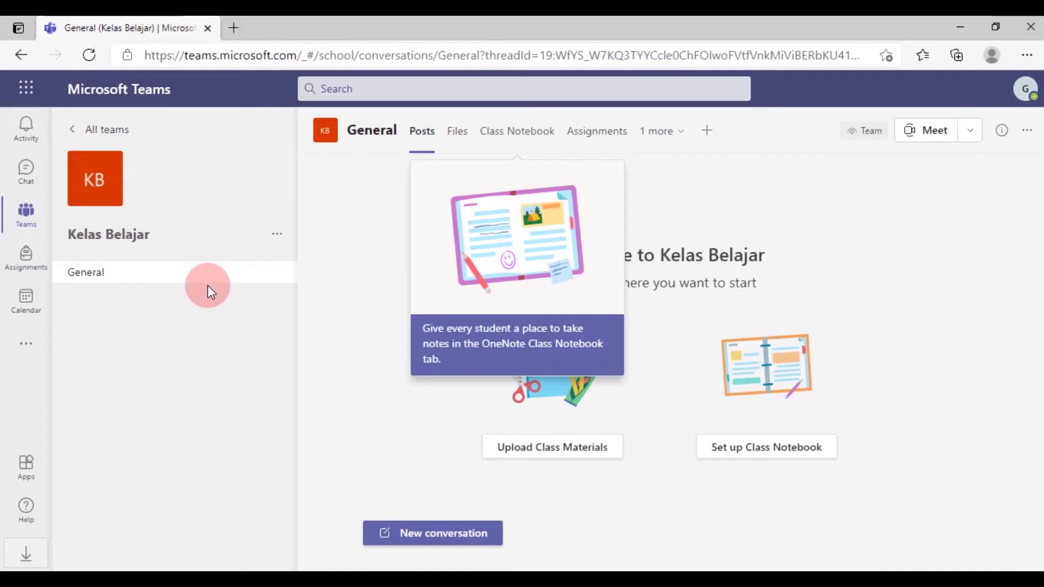
left_click(342, 344)
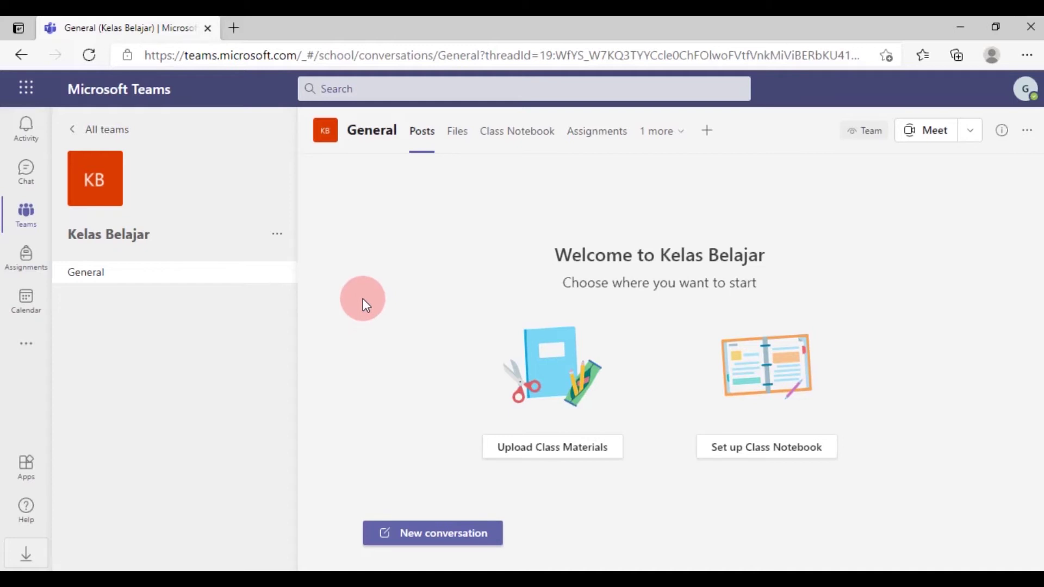
left_click(276, 235)
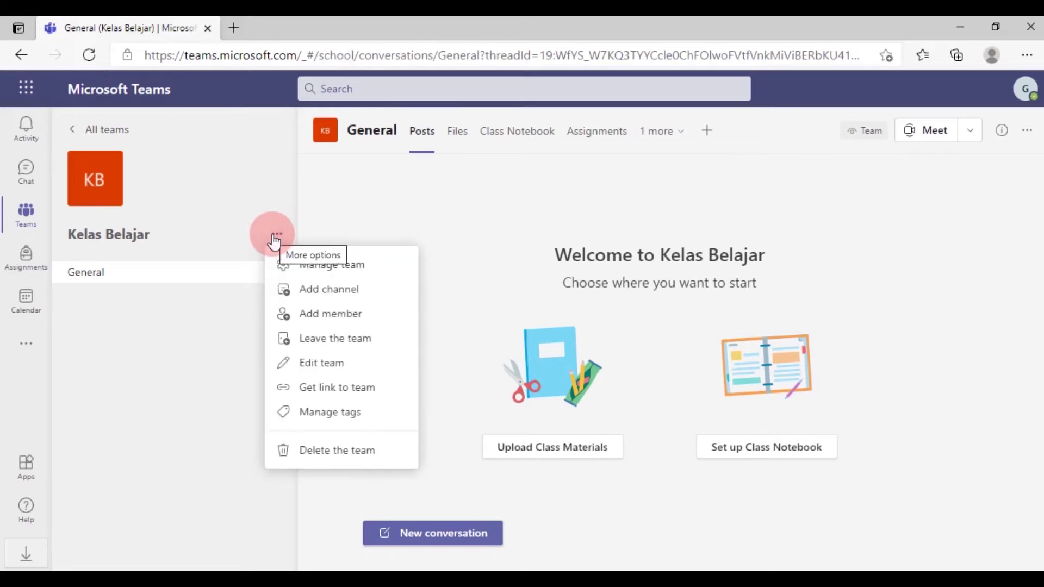
left_click(353, 295)
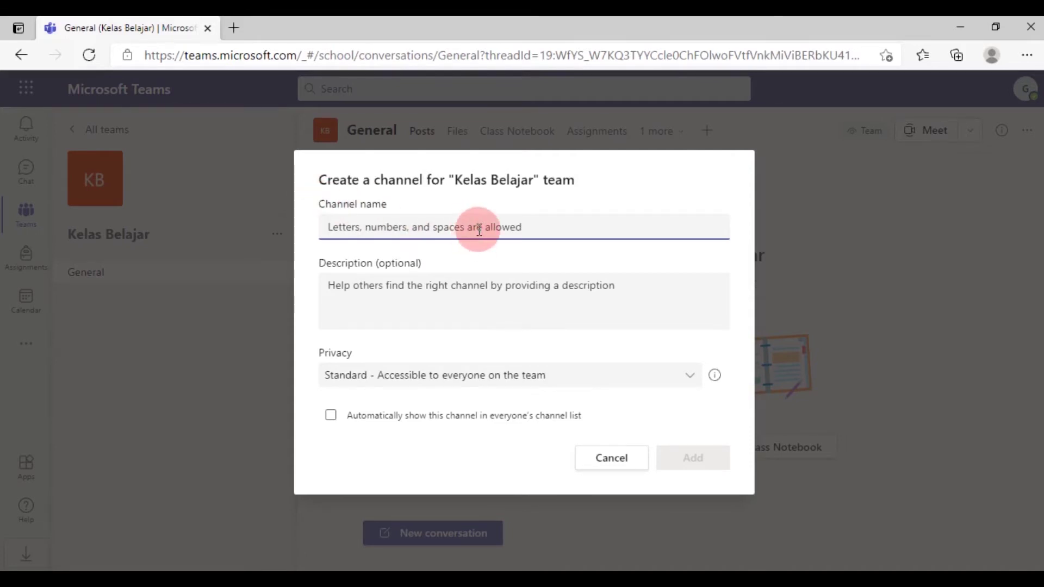
type("Kelompok 1")
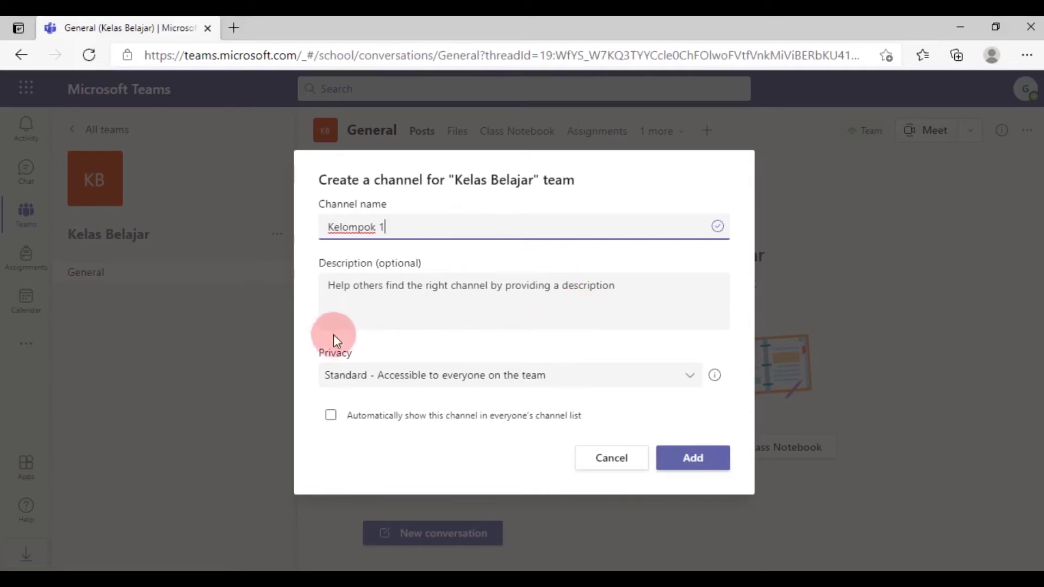
left_click(691, 377)
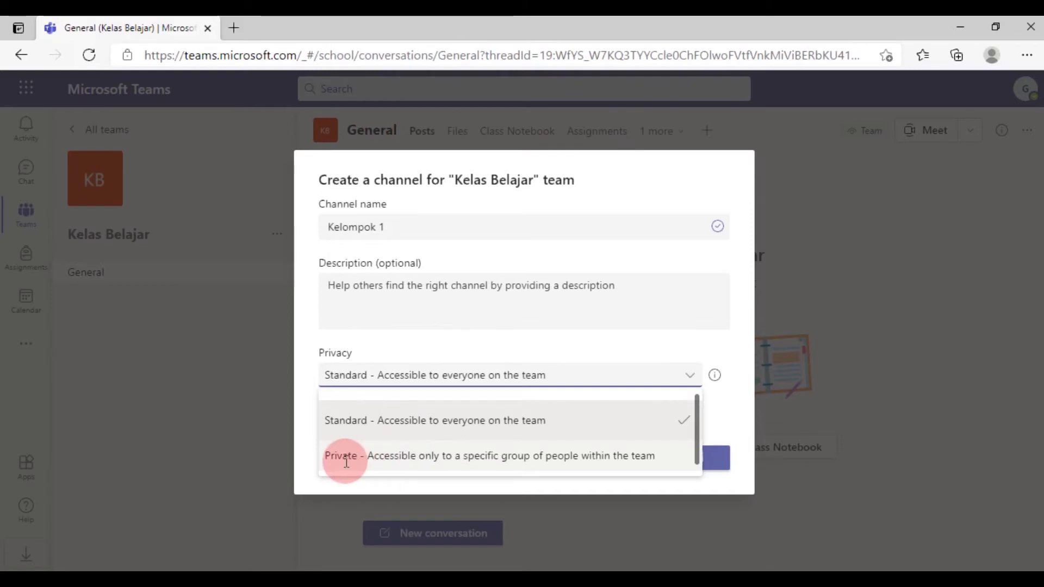
left_click(346, 458)
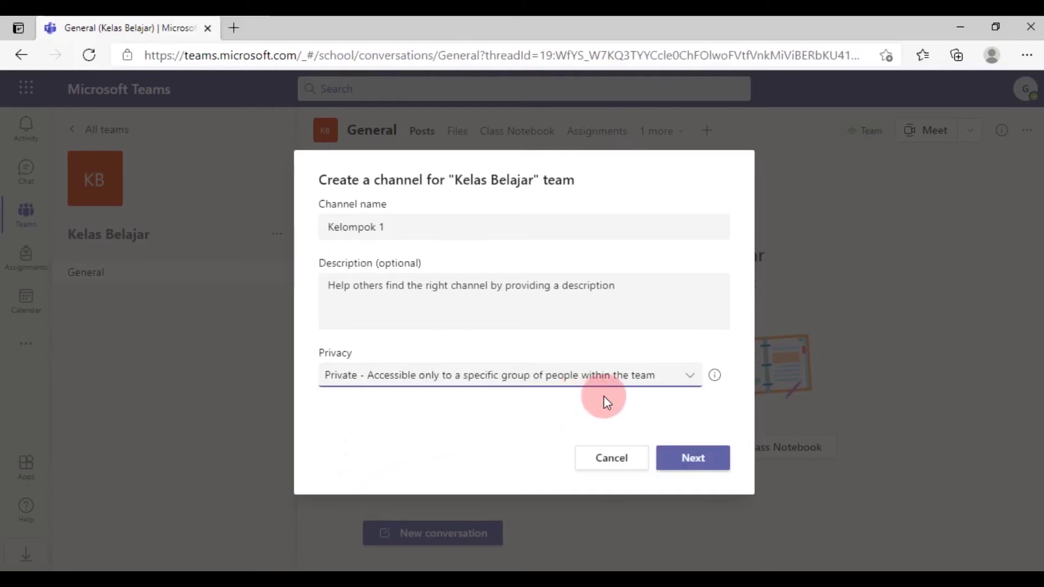
left_click(698, 466)
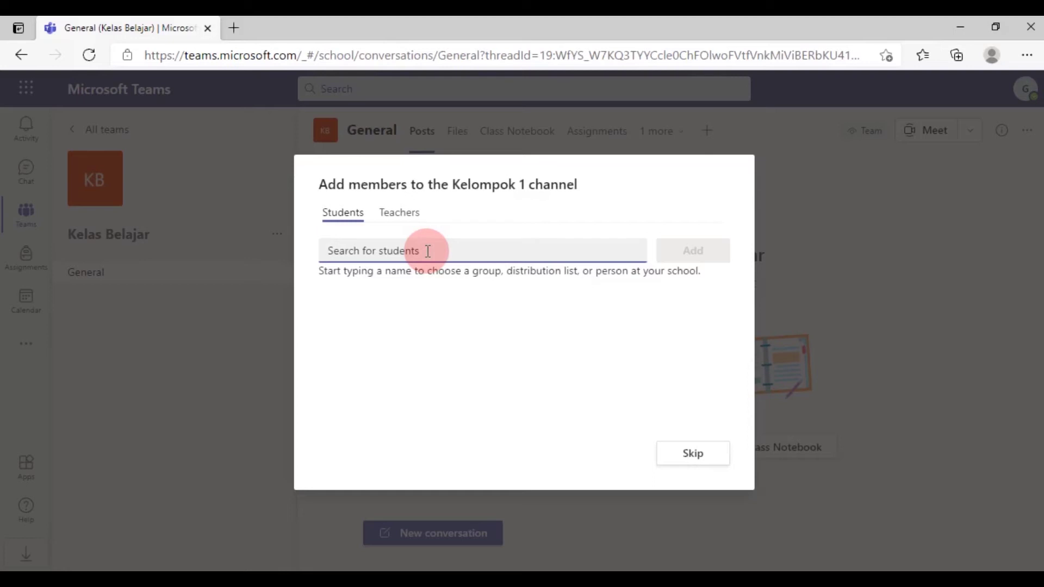
Step: Search for "siswa" among the students for the Kelompok 1 channel and select siswa, Siswa 1, Siswa 3 and Siswa 4
type("siswa")
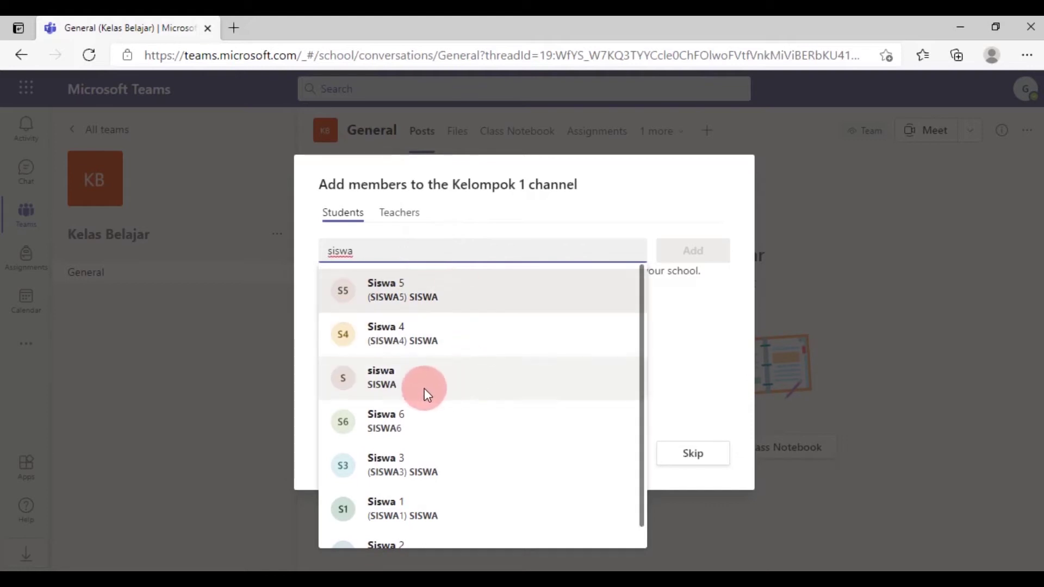
left_click(401, 380)
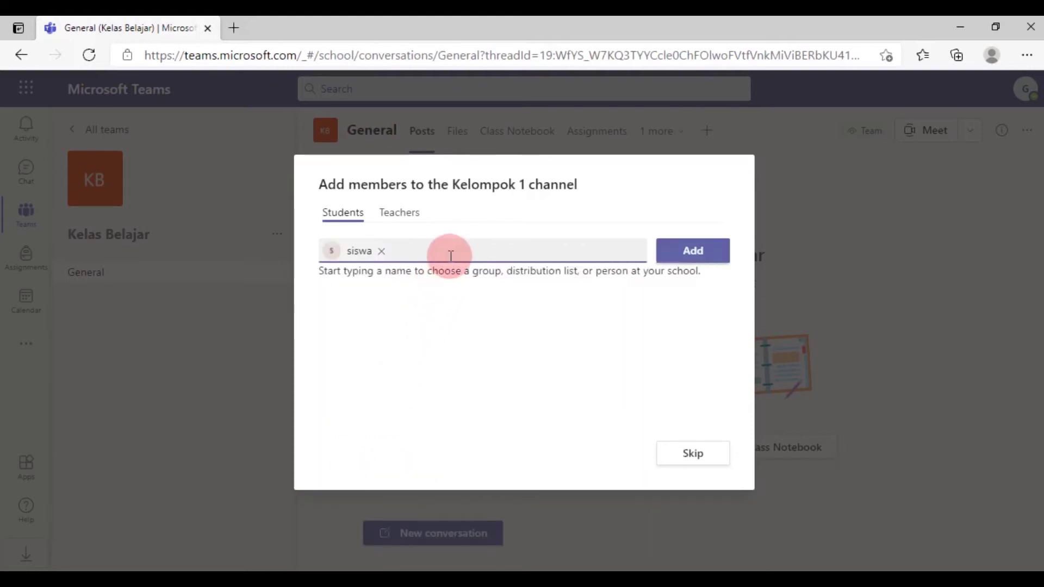
type("siswa")
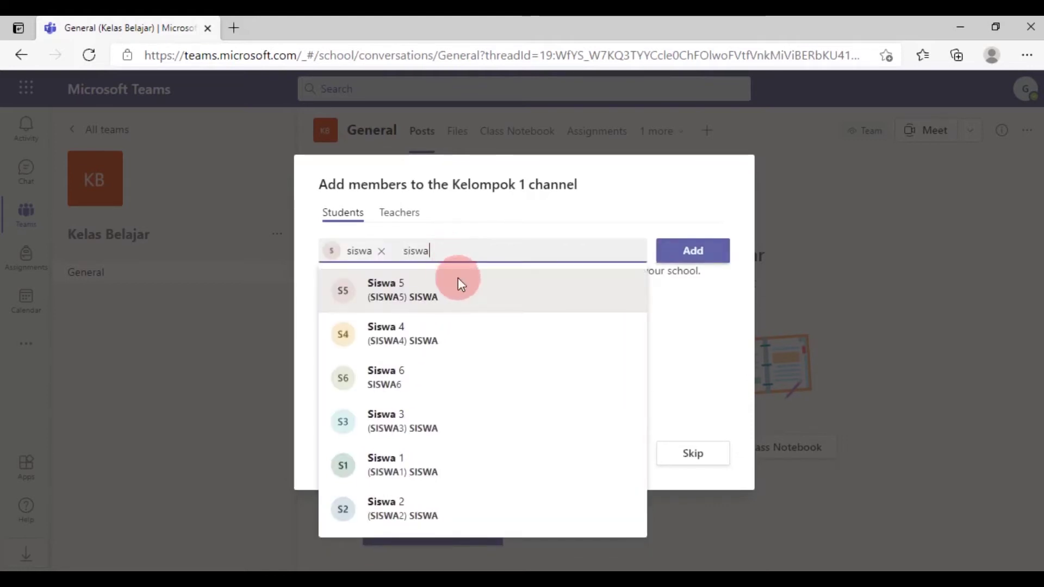
left_click(420, 466)
type("siswa")
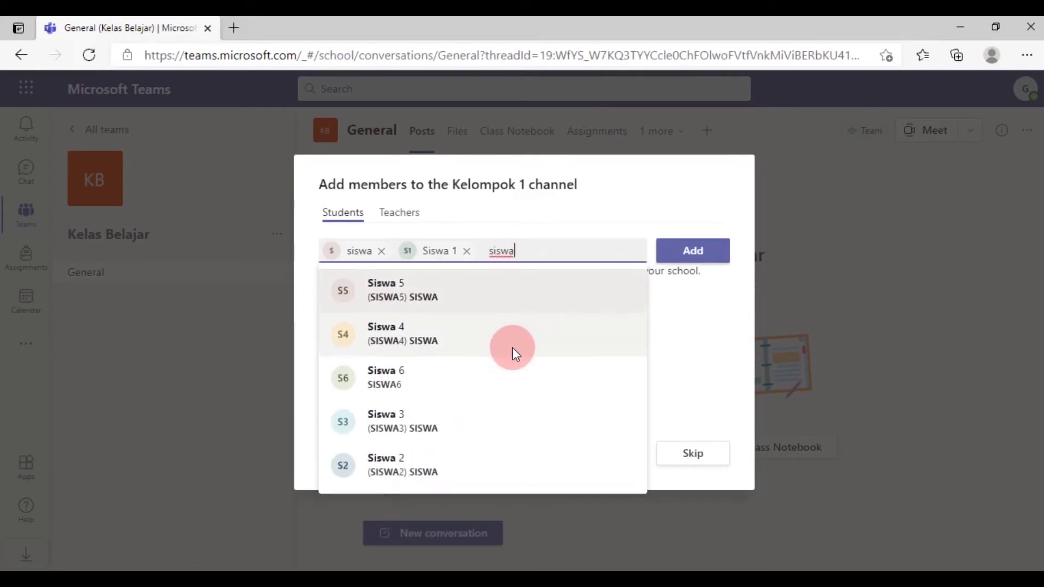
left_click(450, 419)
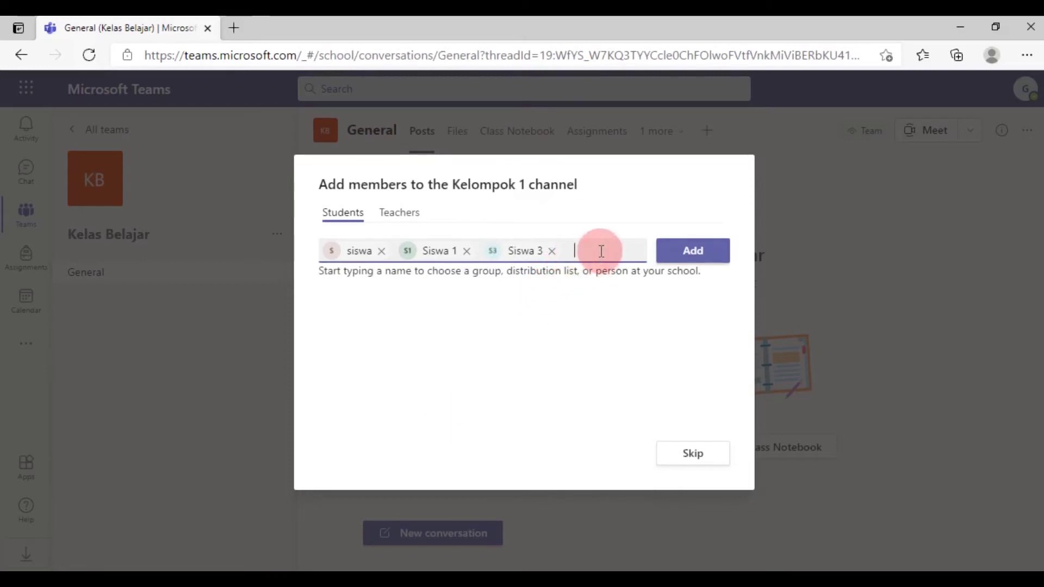
type("siswa")
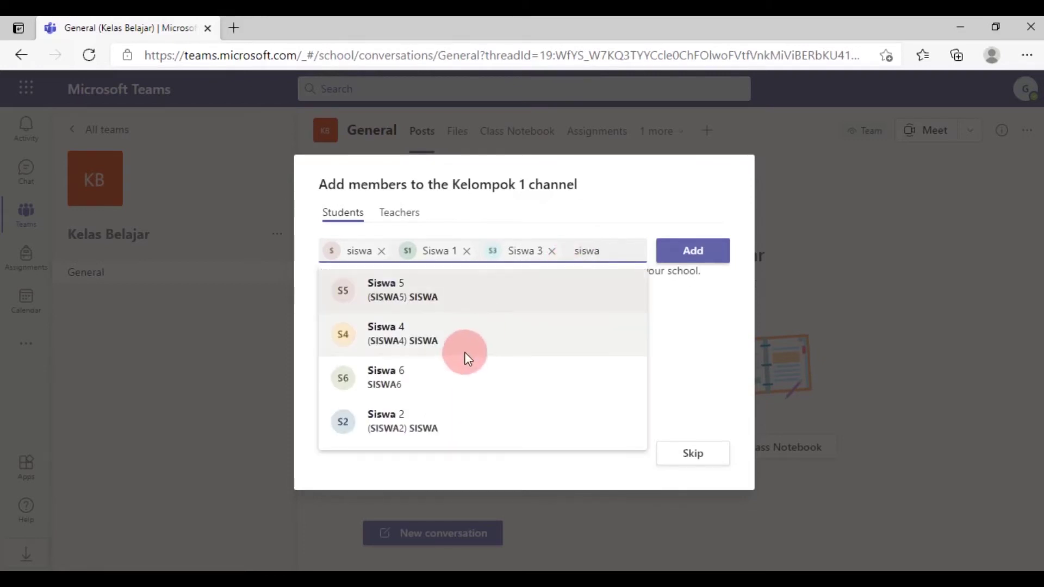
left_click(466, 355)
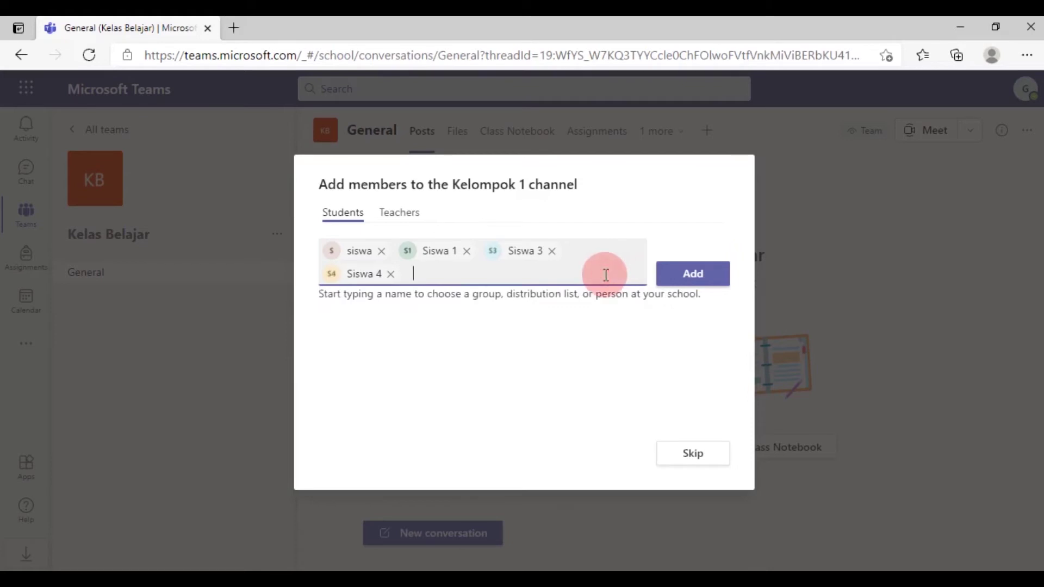
type("siswa")
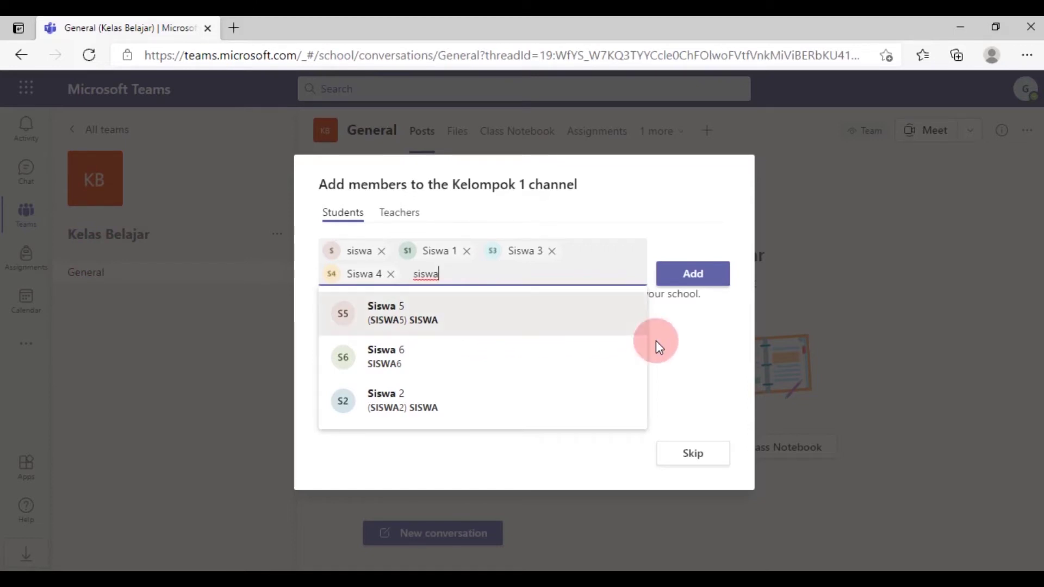
double_click(419, 273)
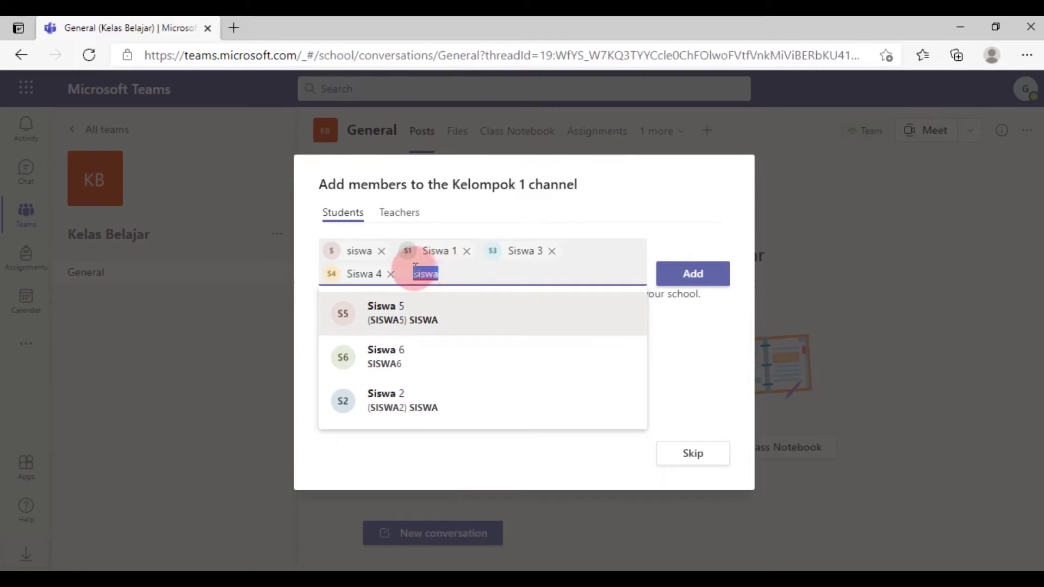
key("BackSpace")
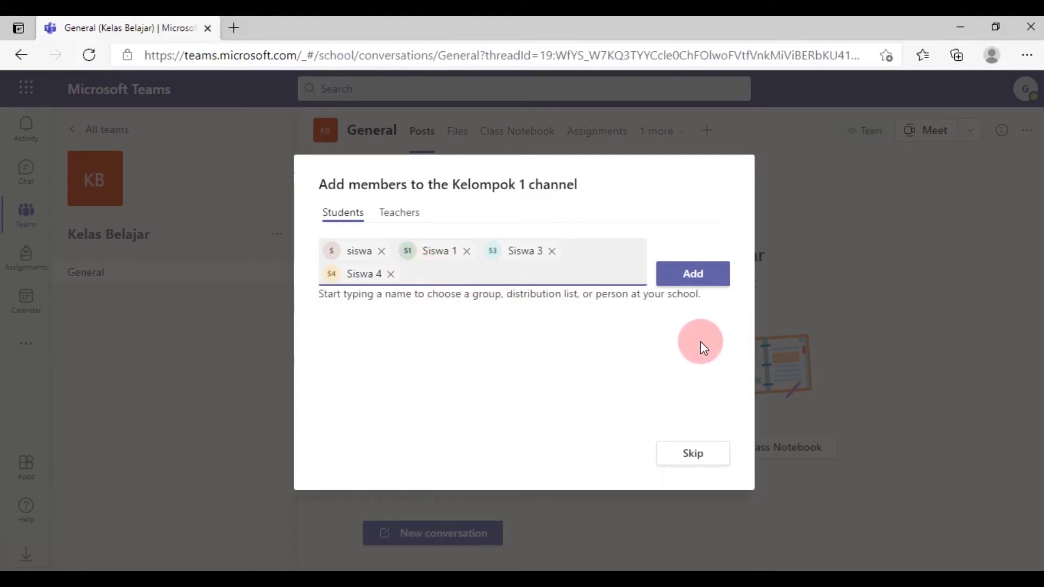
Step: Add the four selected students to the Kelompok 1 channel and finish its member setup
left_click(698, 273)
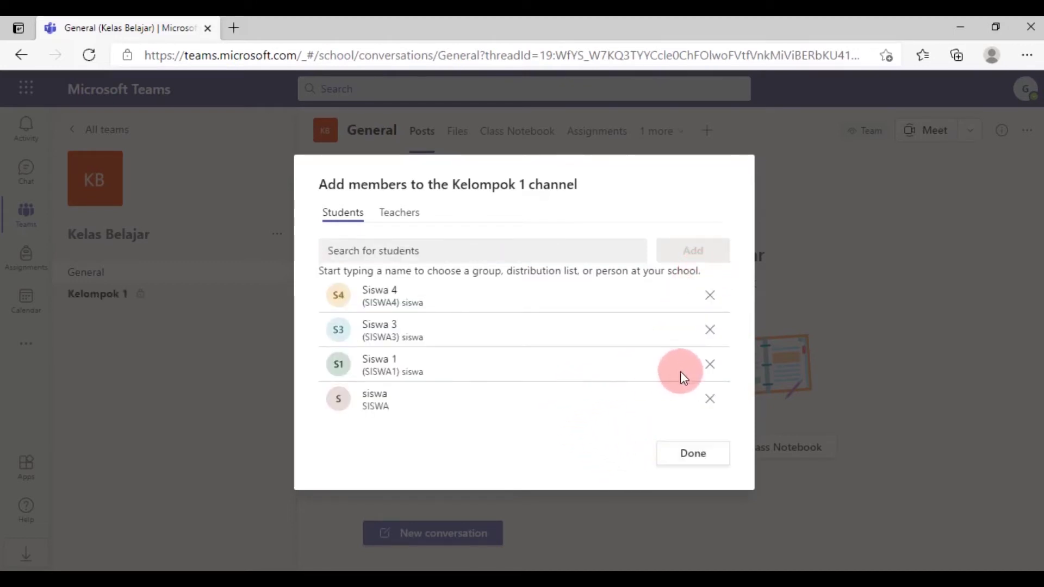
left_click(706, 454)
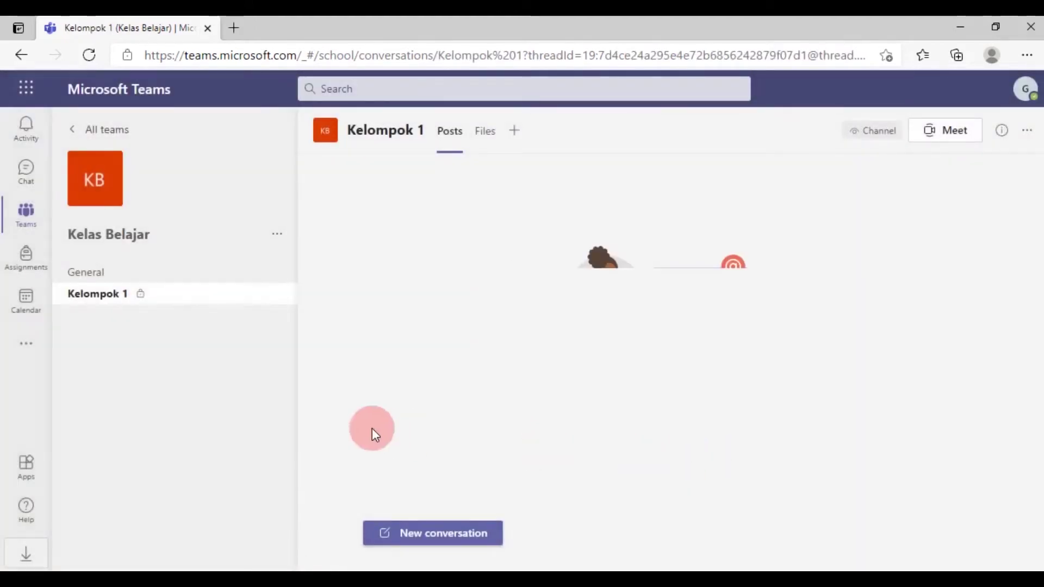
Step: Create a second channel named "Kelompok 2" in Kelas Belajar with Private privacy, leaving the description empty
left_click(278, 236)
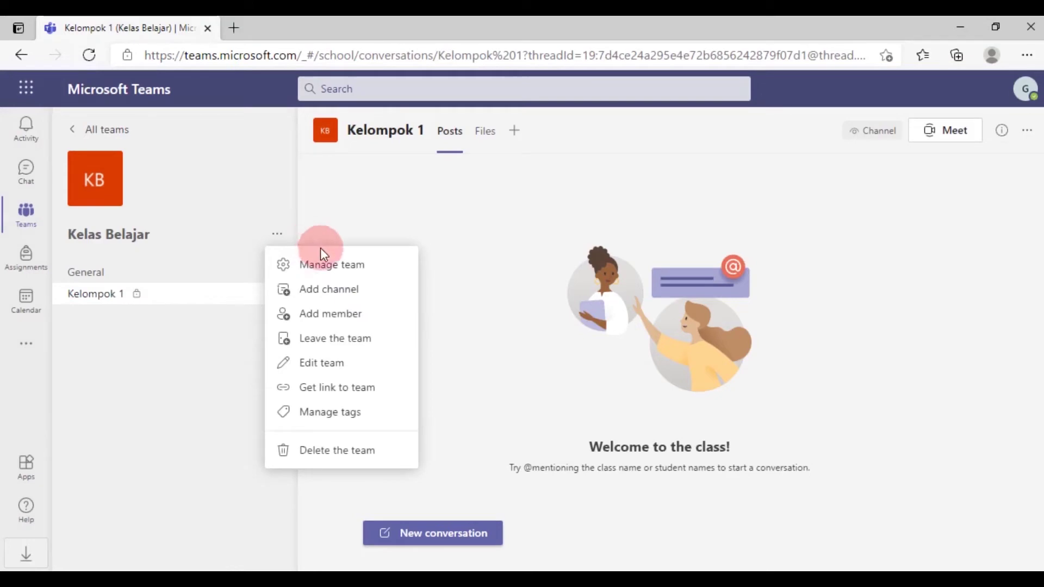
left_click(359, 298)
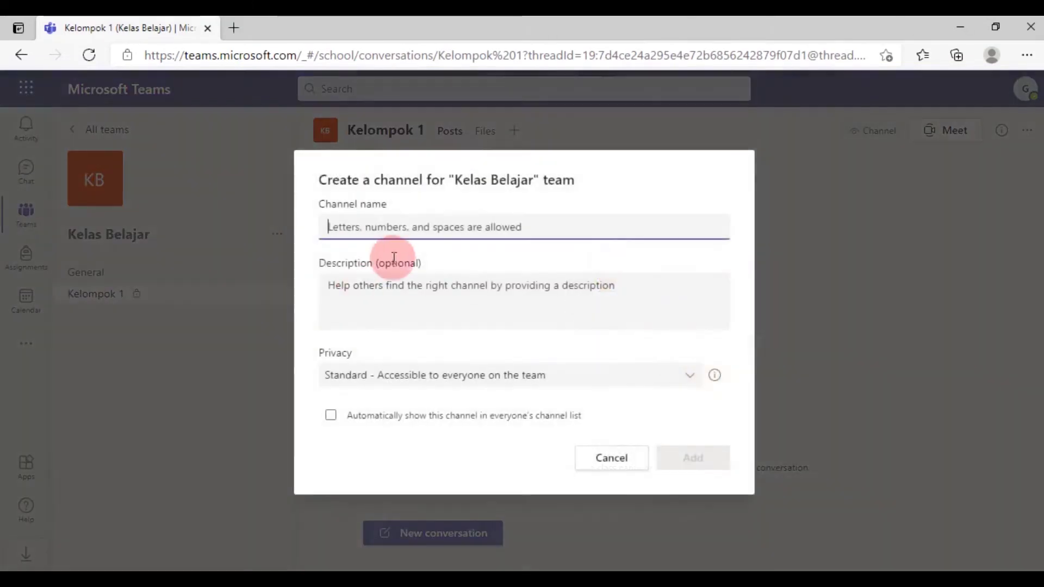
type("Kelo")
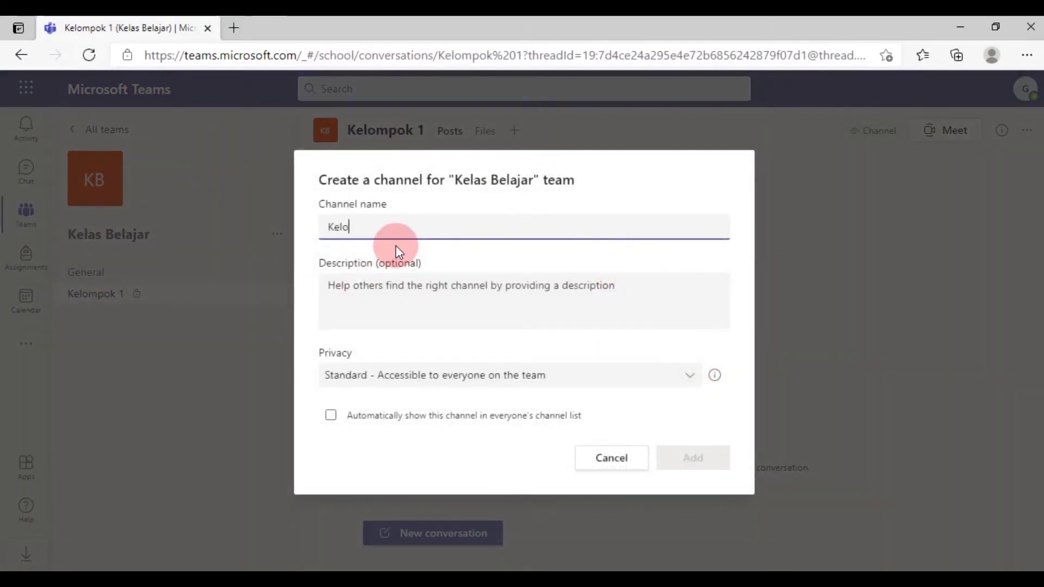
type("mpok 2")
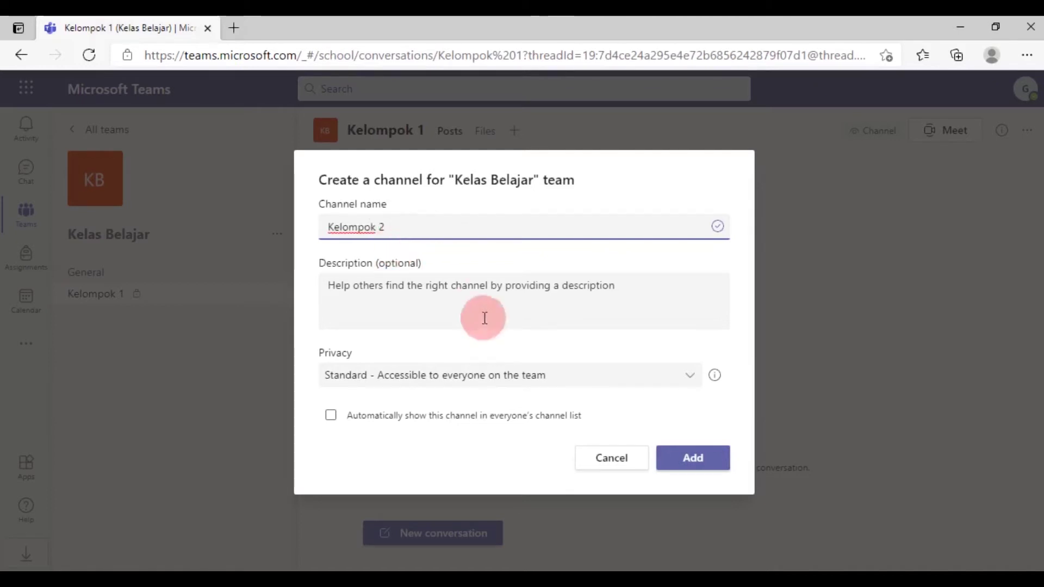
left_click(484, 379)
left_click(374, 456)
left_click(699, 464)
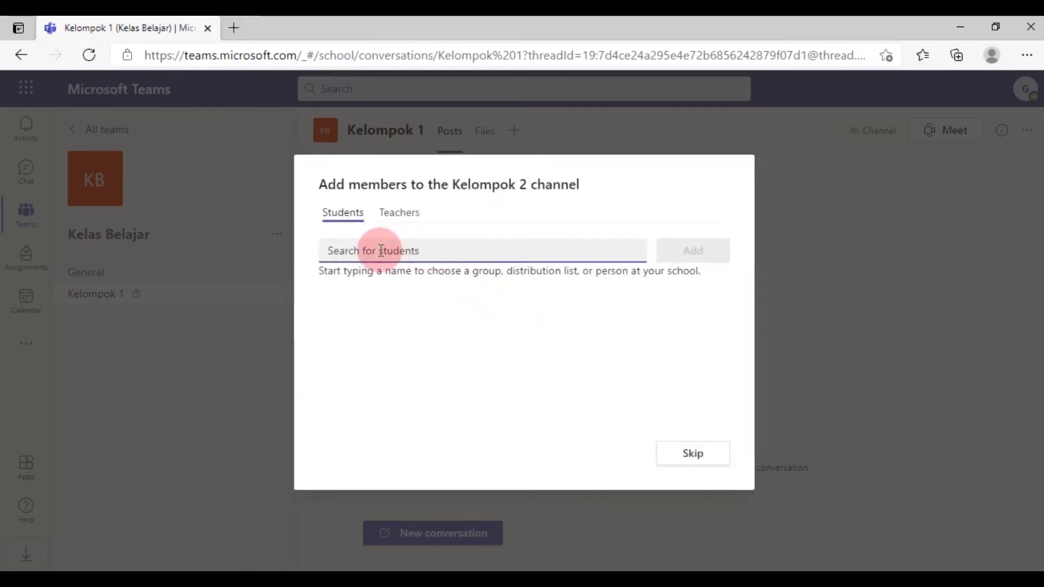
Step: Search for "siswa" among the students for the Kelompok 2 channel and select Siswa 4
type("siswa")
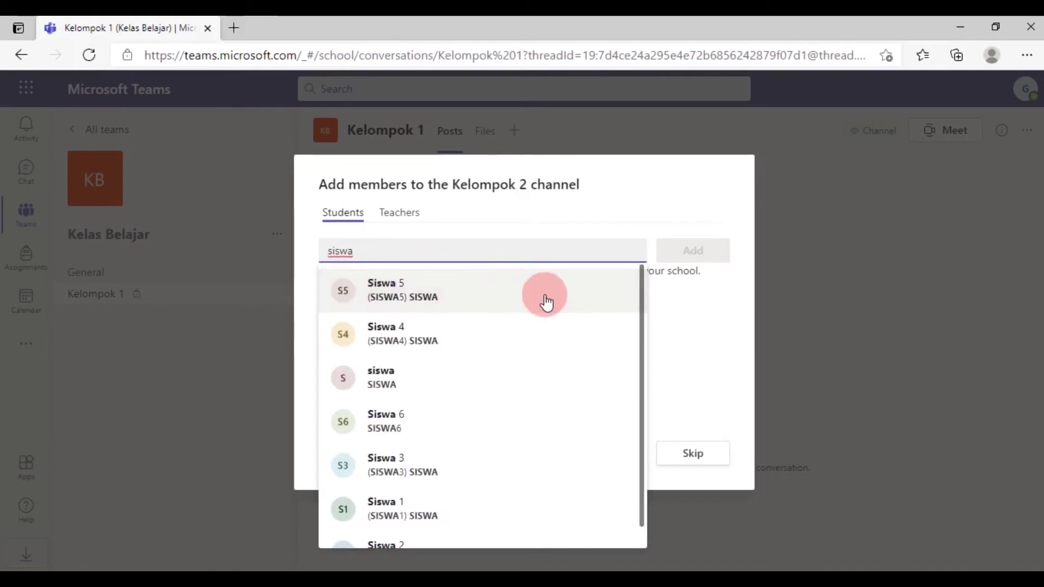
scroll(546, 298, "down", 1)
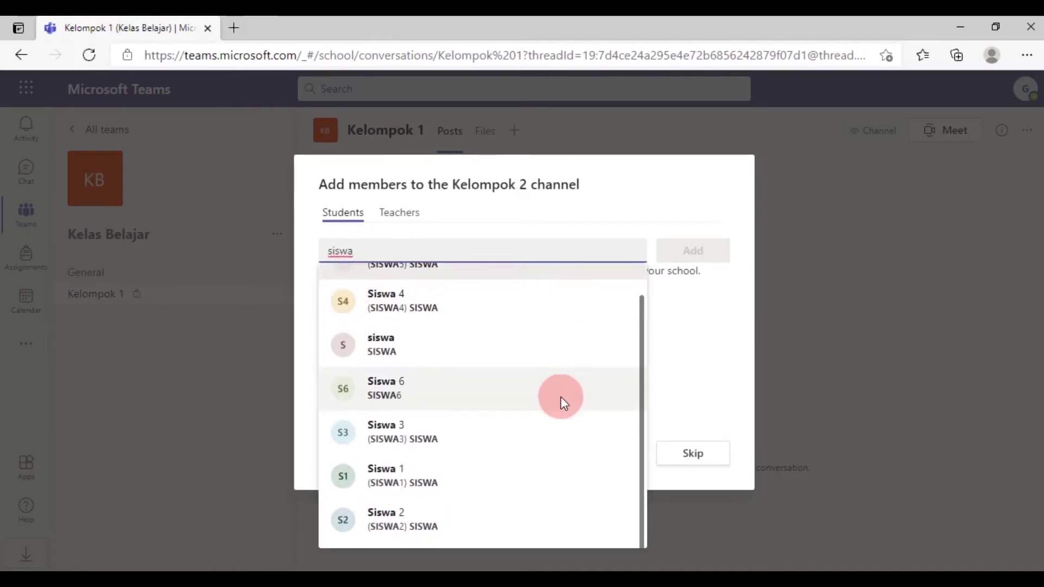
scroll(452, 490, "up", 1)
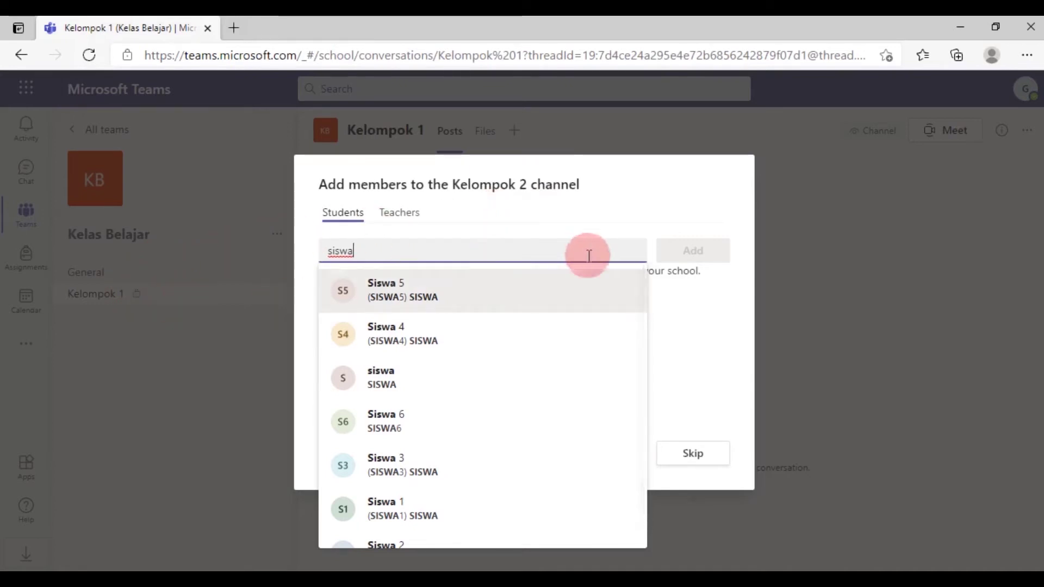
scroll(612, 311, "down", 1)
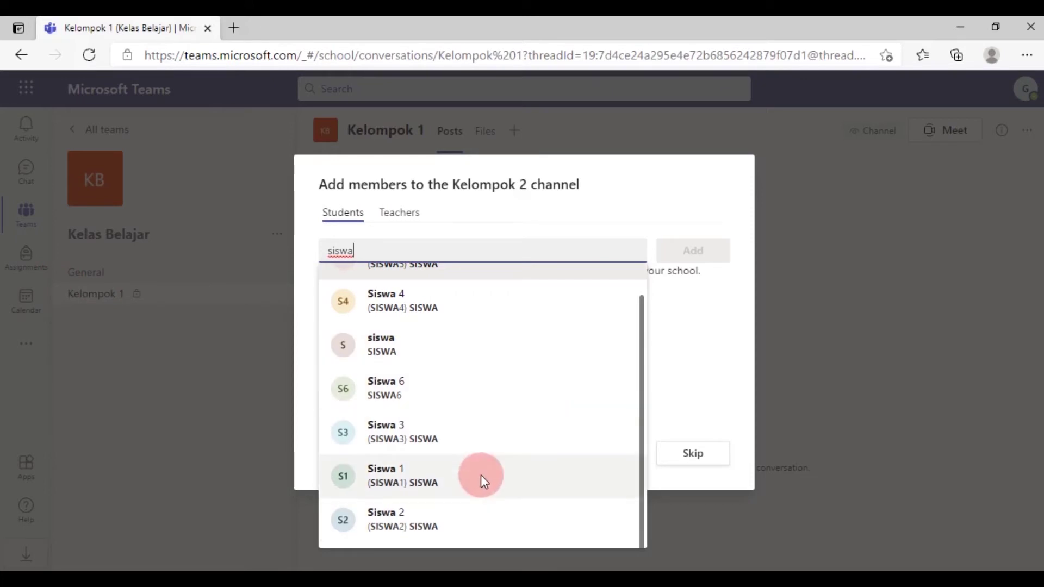
scroll(484, 448, "up", 1)
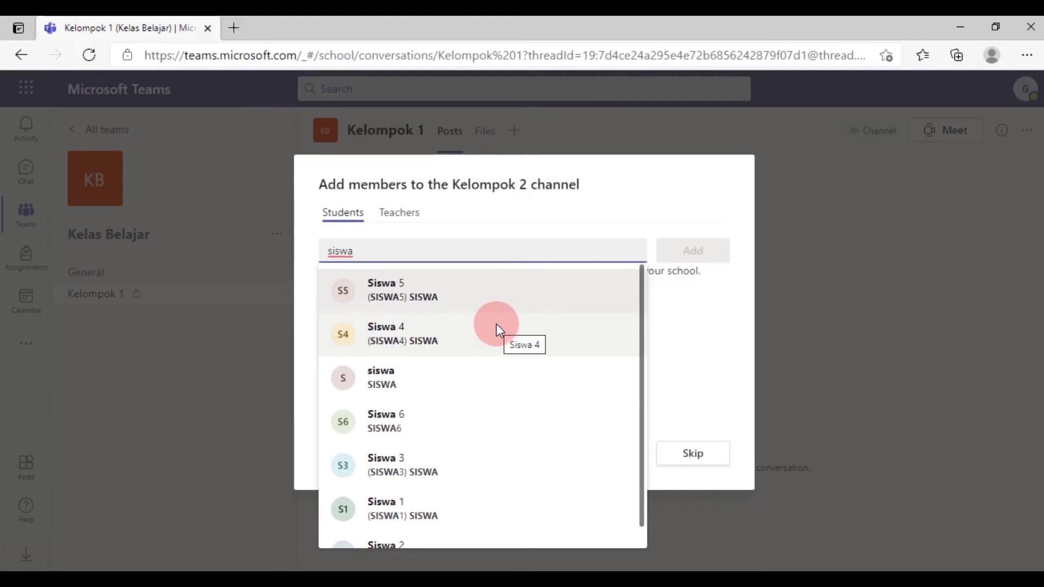
scroll(519, 364, "down", 1)
scroll(520, 363, "up", 1)
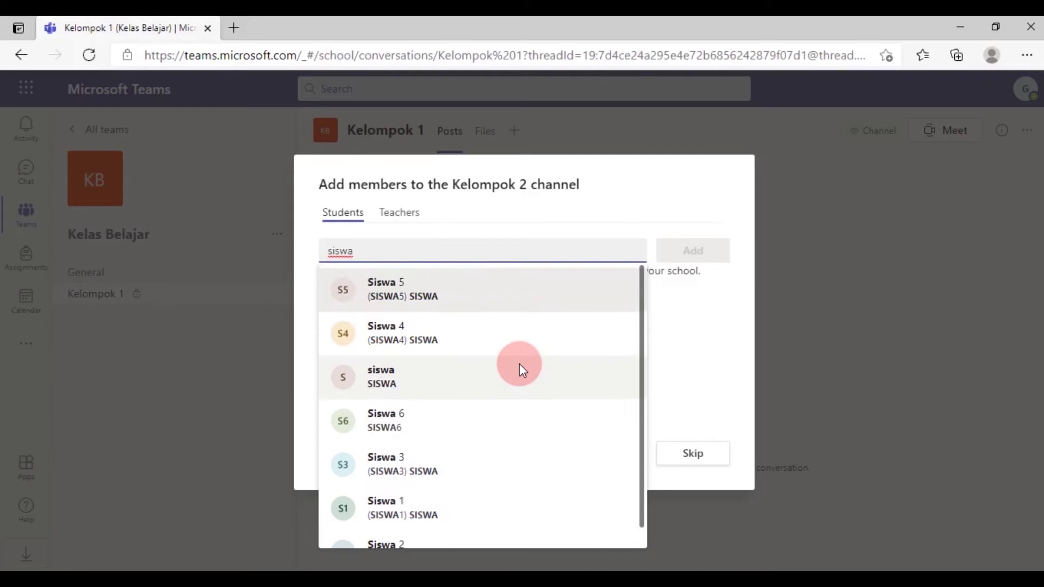
left_click(468, 344)
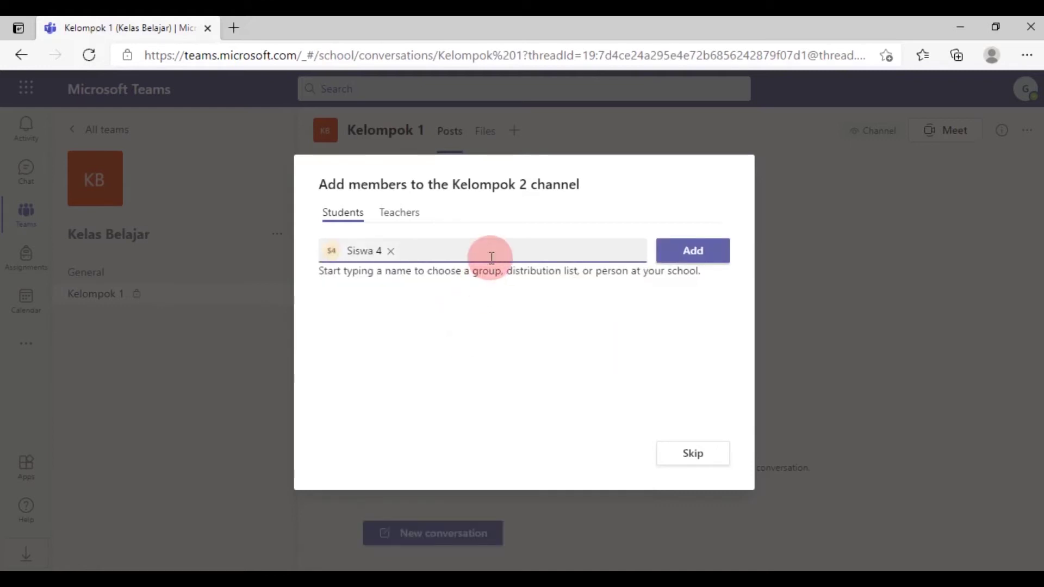
Step: Also select Siswa 5 and Siswa 6, then add the selected students to Kelompok 2 and finish its member setup
type("siswa")
left_click(483, 296)
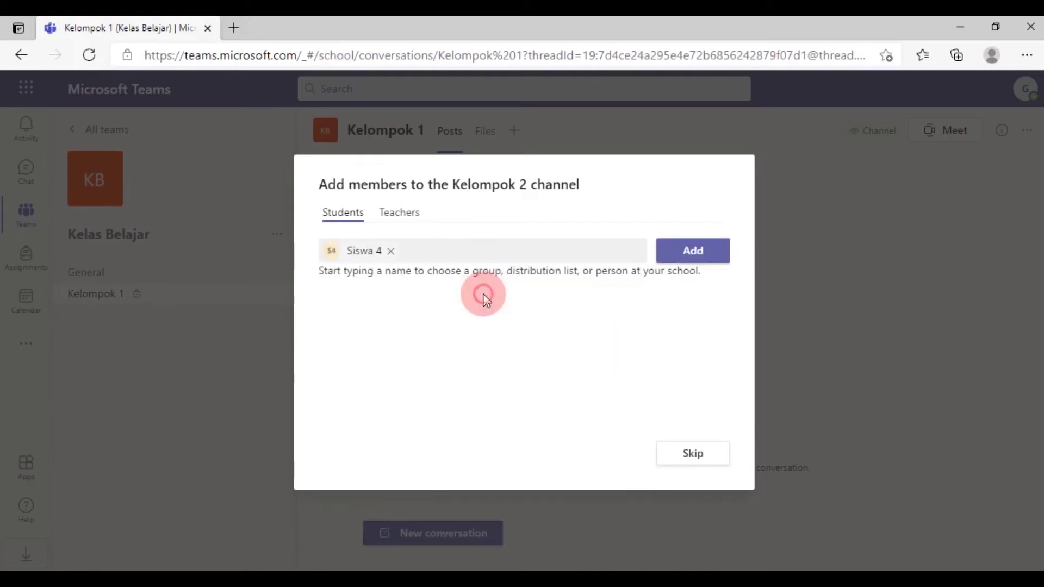
left_click(535, 259)
type("siswa")
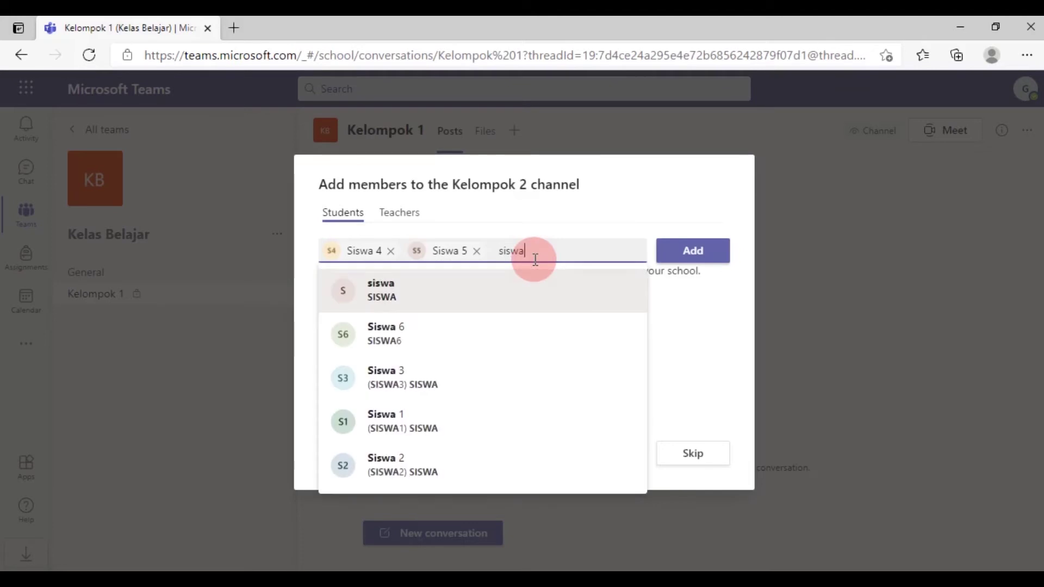
left_click(439, 334)
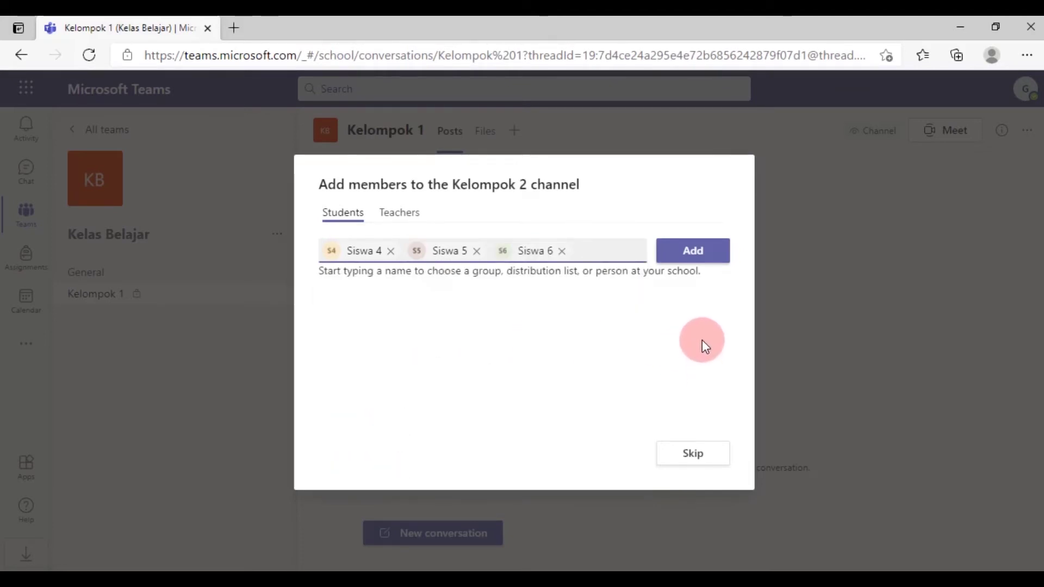
left_click(705, 259)
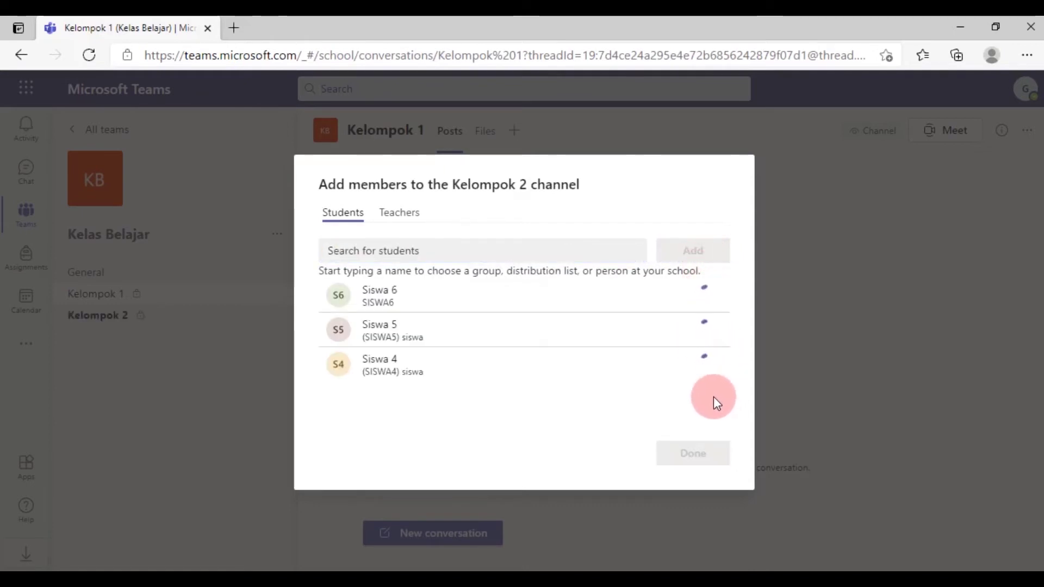
left_click(687, 455)
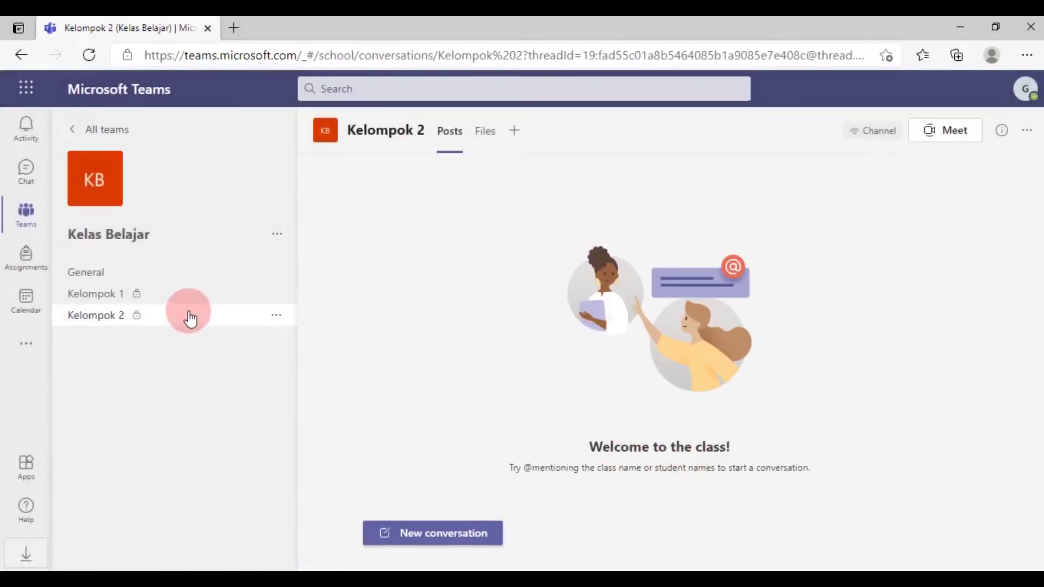
Step: Switch back and forth between the Kelompok 1 and Kelompok 2 channels to compare their posts pages
left_click(186, 303)
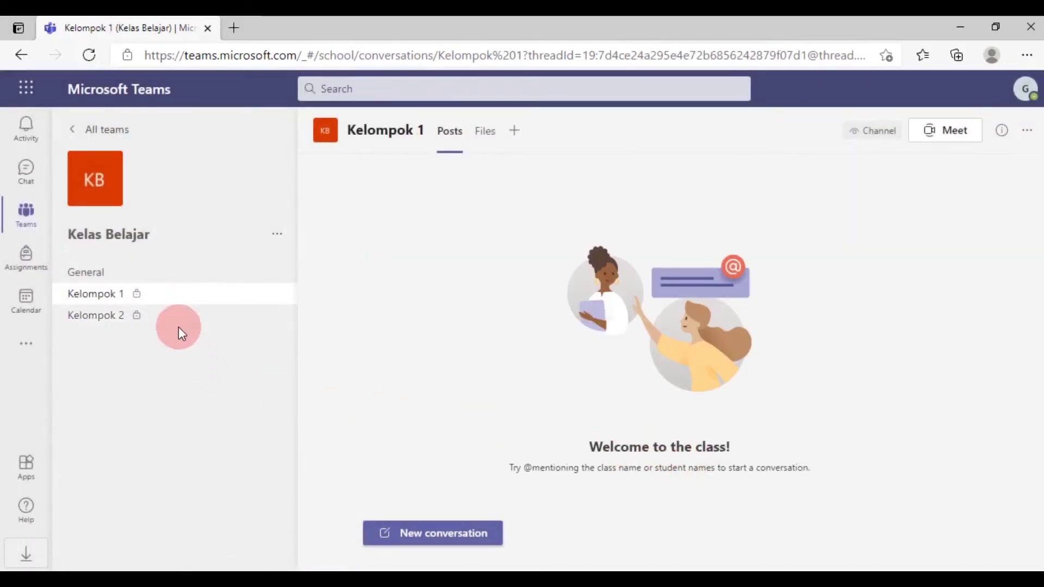
left_click(180, 329)
left_click(182, 296)
left_click(183, 315)
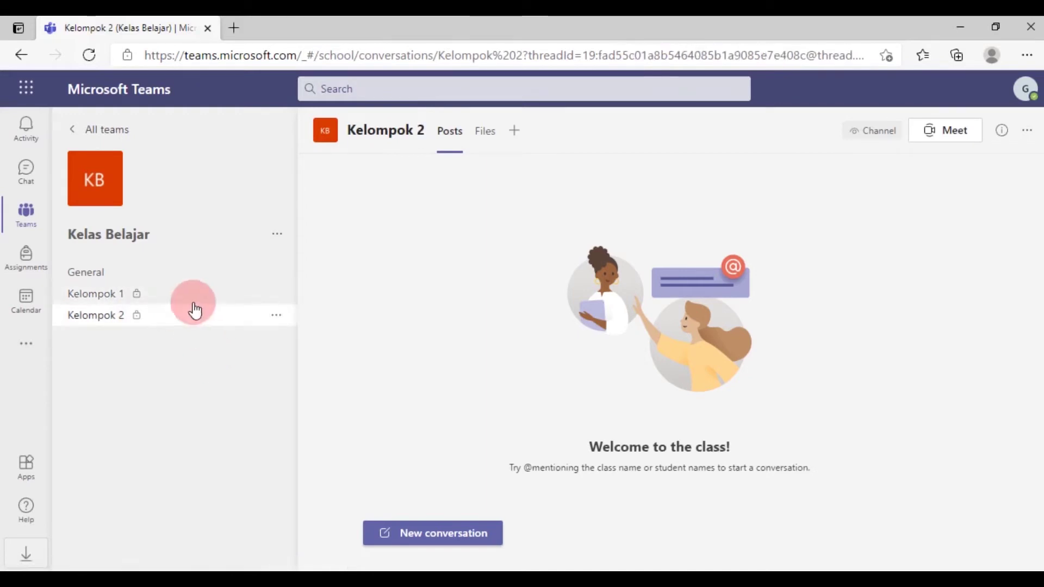
left_click(184, 299)
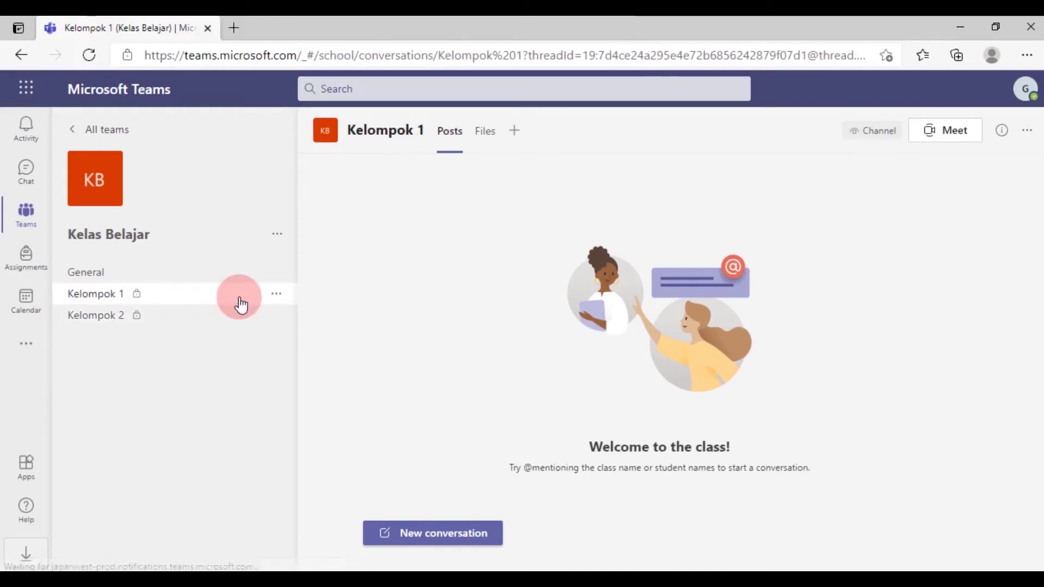
Step: Open the channel management of Kelompok 1 and view its full list of members and guests
left_click(274, 295)
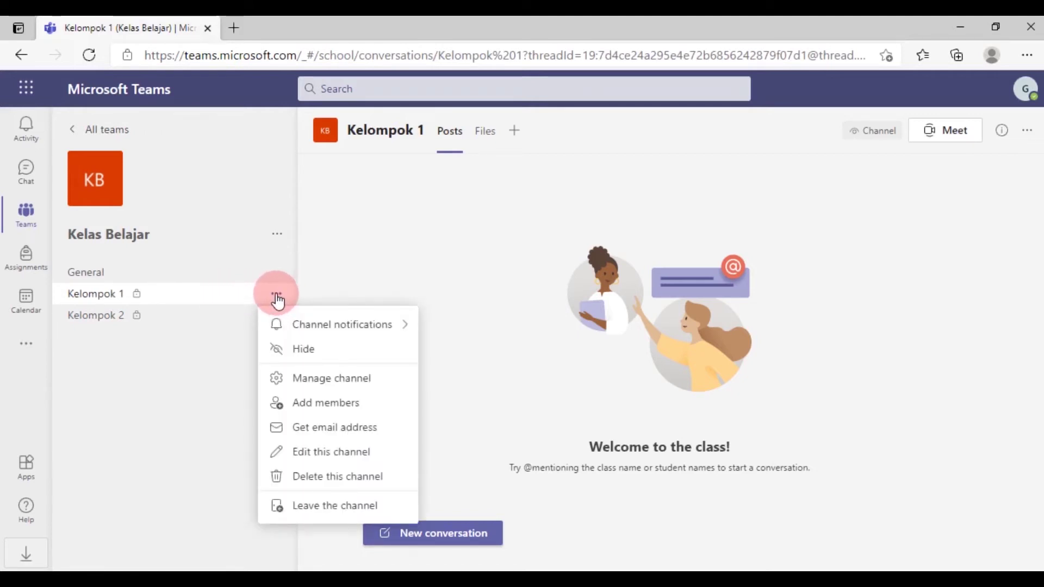
left_click(391, 379)
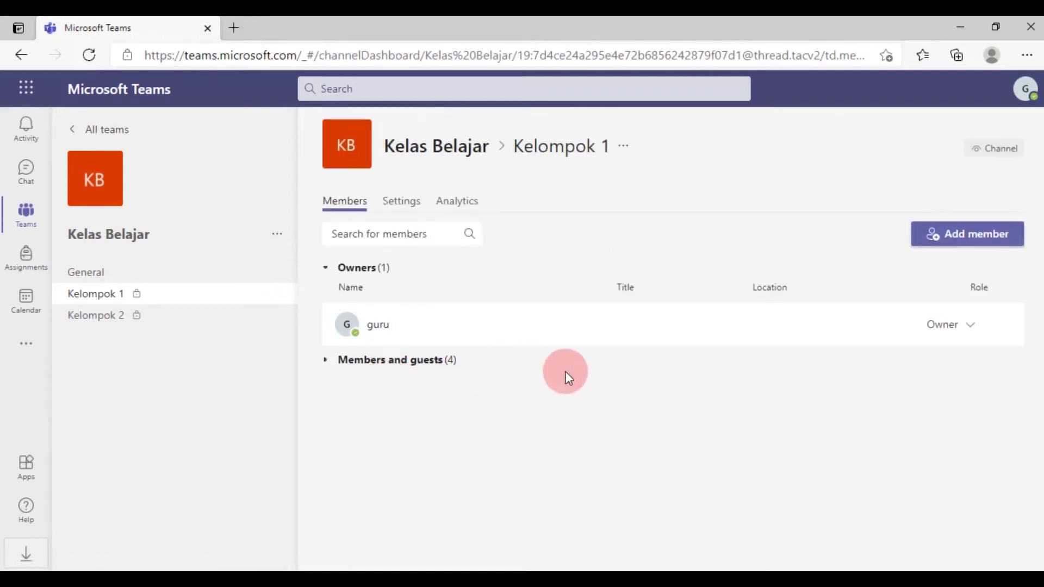
left_click(363, 363)
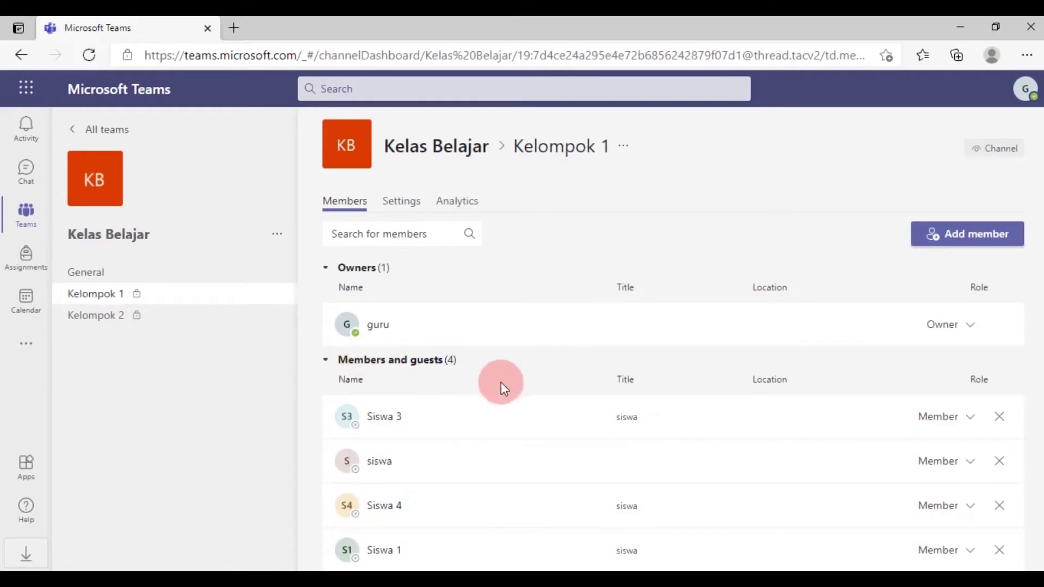
right_click(487, 542)
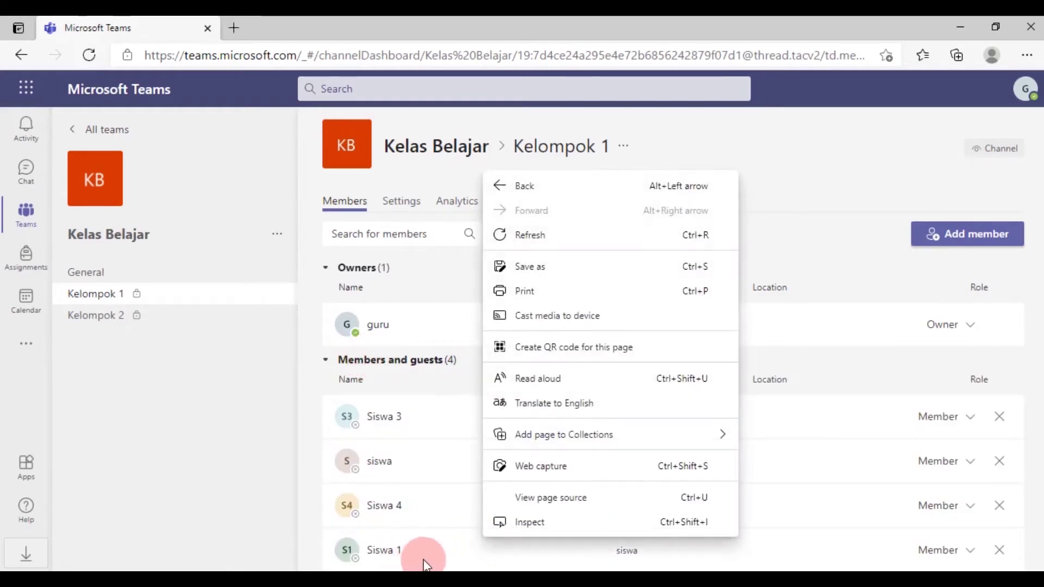
left_click(420, 554)
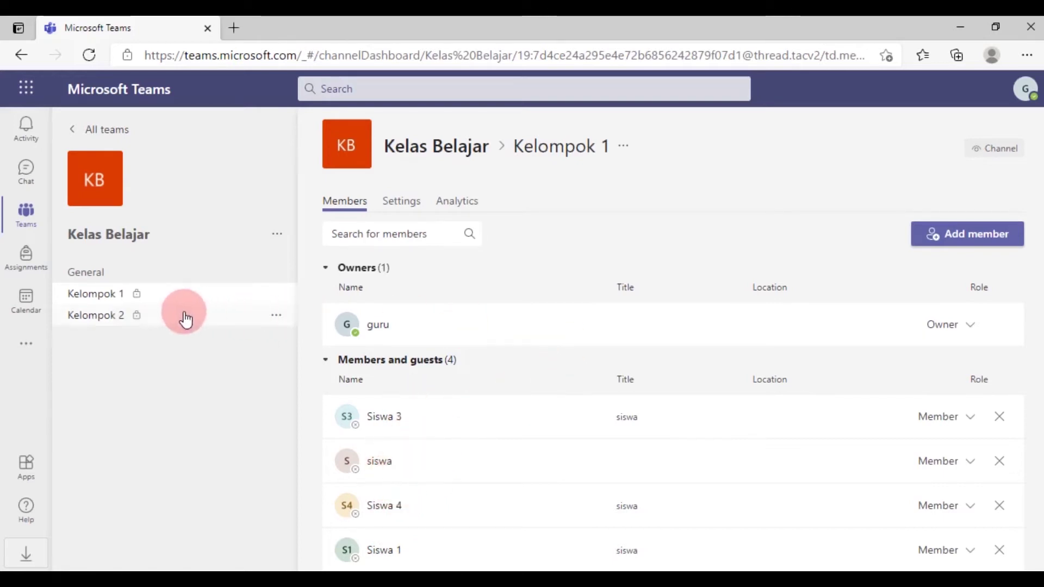
Step: Open the channel management of Kelompok 2 and view its full list of members and guests
left_click(275, 316)
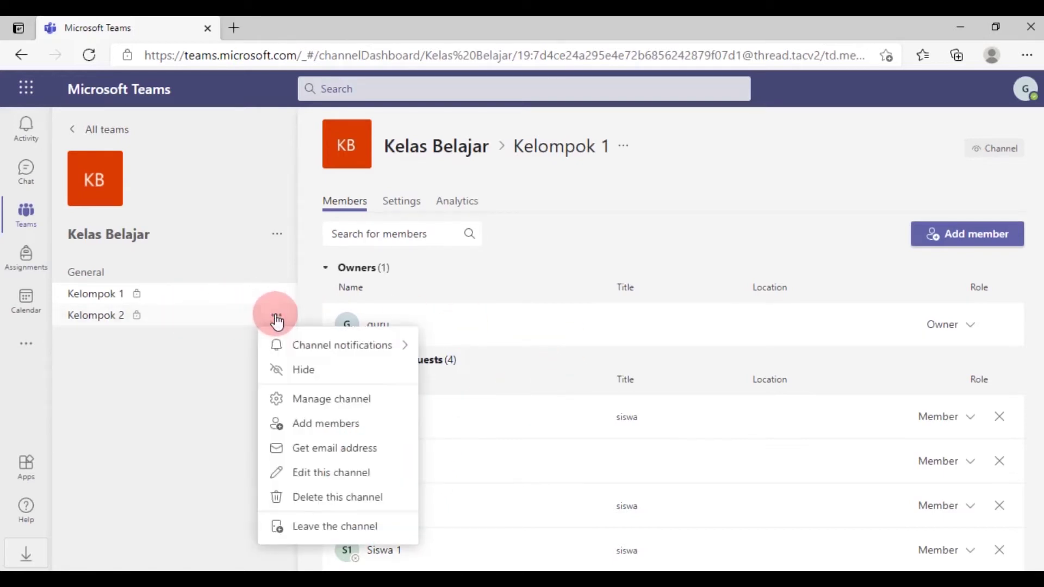
left_click(354, 401)
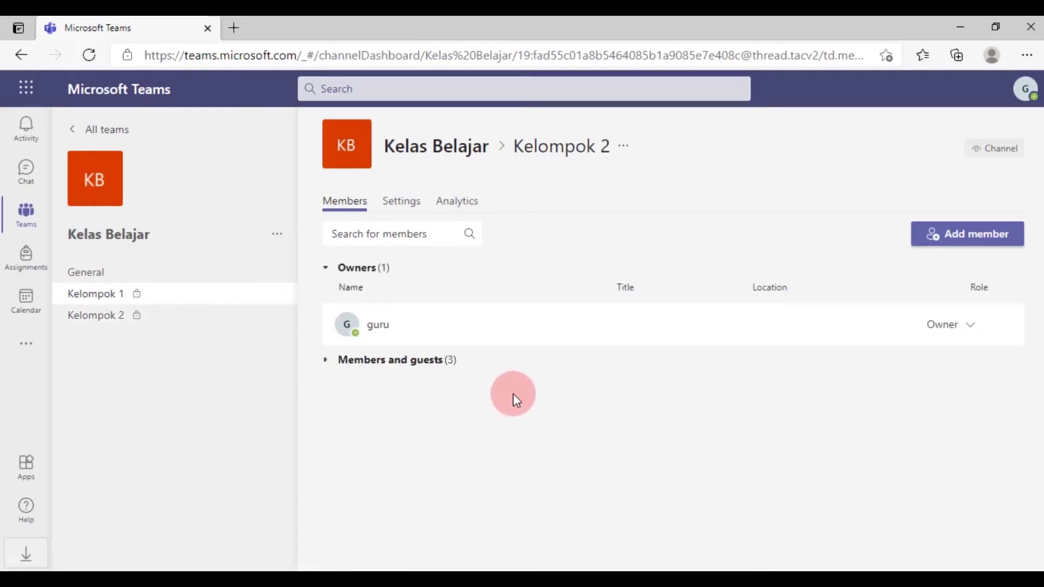
left_click(375, 361)
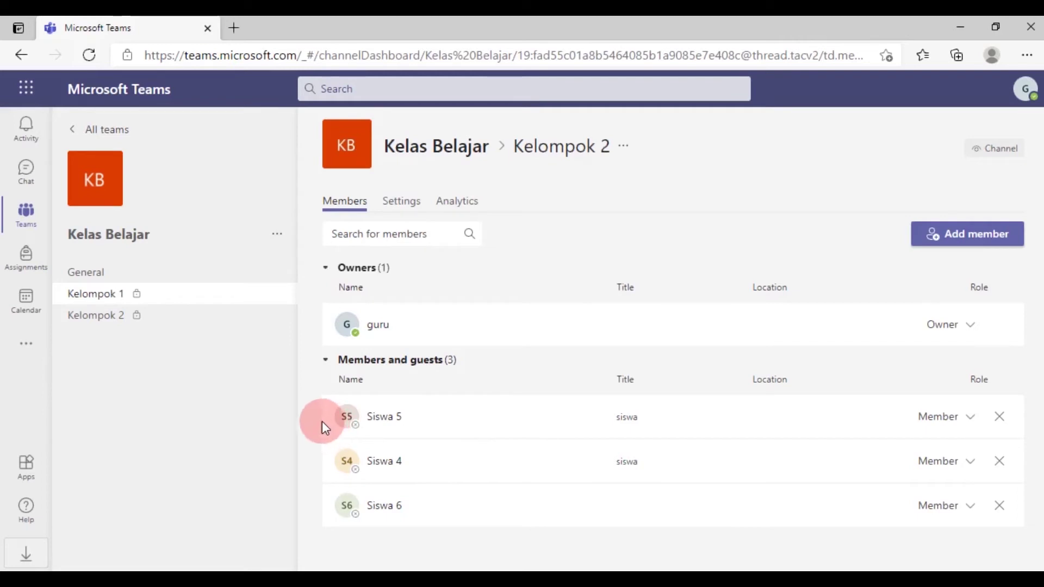
Step: Leave channel management and view the posts of Kelompok 2, Kelompok 1 and Kelompok 2 again
left_click(207, 318)
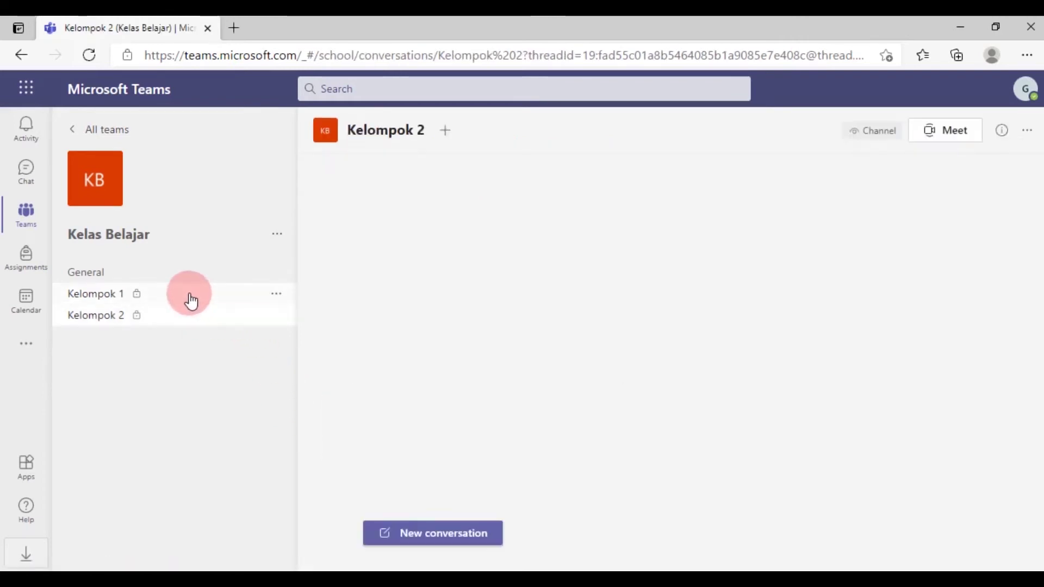
left_click(190, 300)
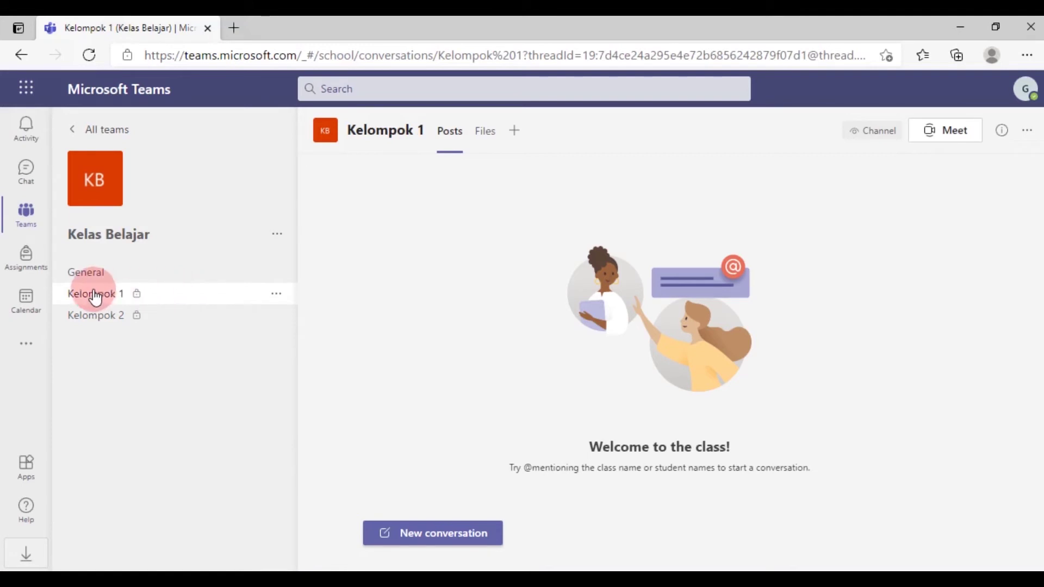
left_click(96, 315)
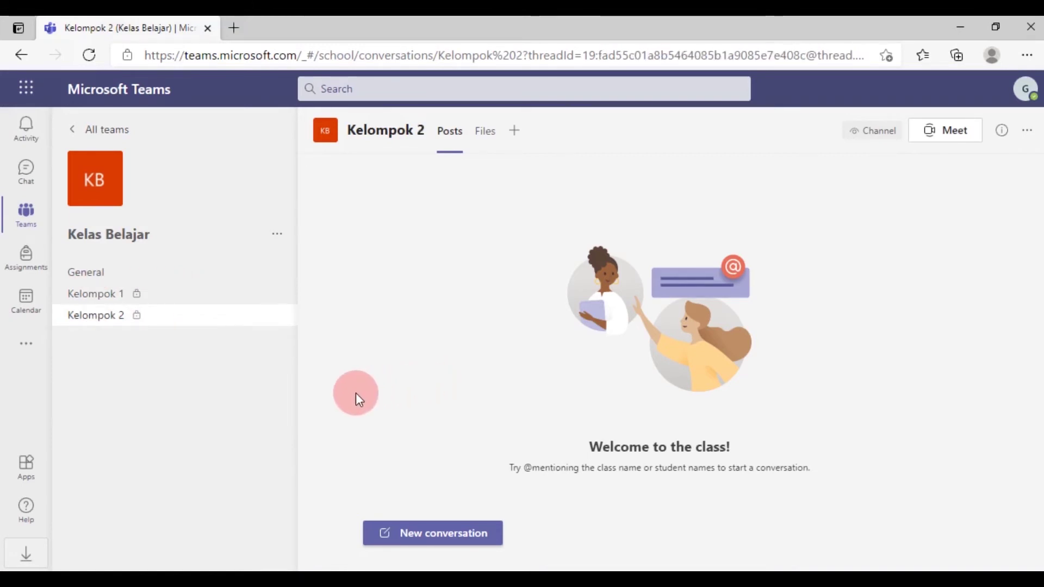
Step: Start an immediate meeting in the General channel of Kelas Belajar and allow microphone and camera access
left_click(200, 280)
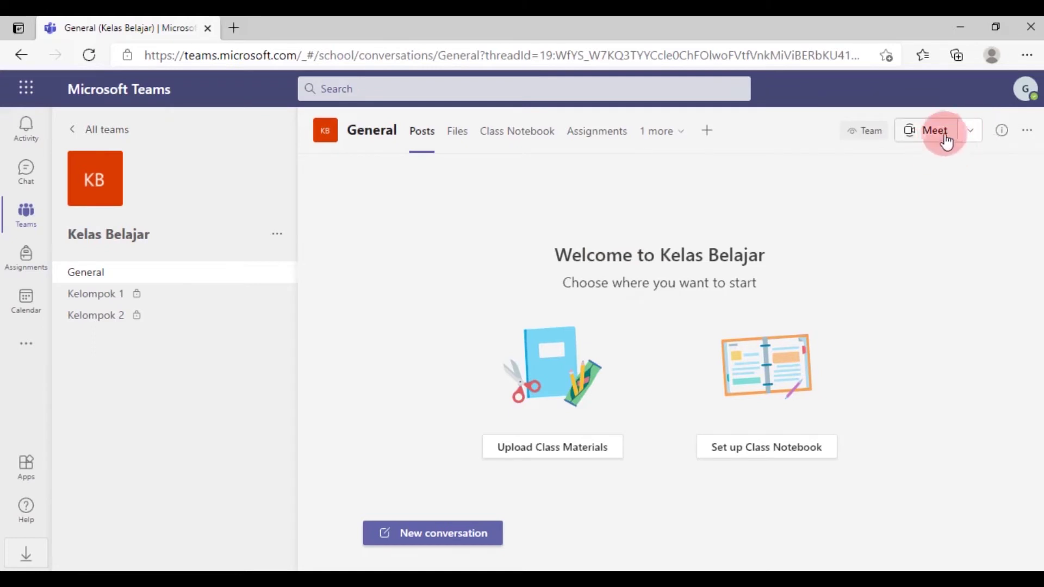
left_click(973, 132)
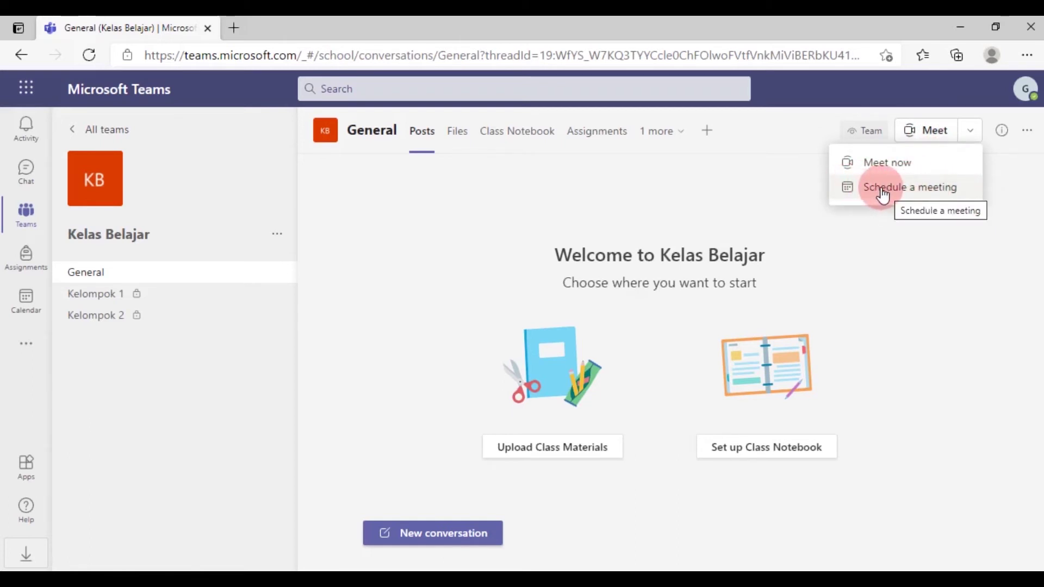
left_click(924, 163)
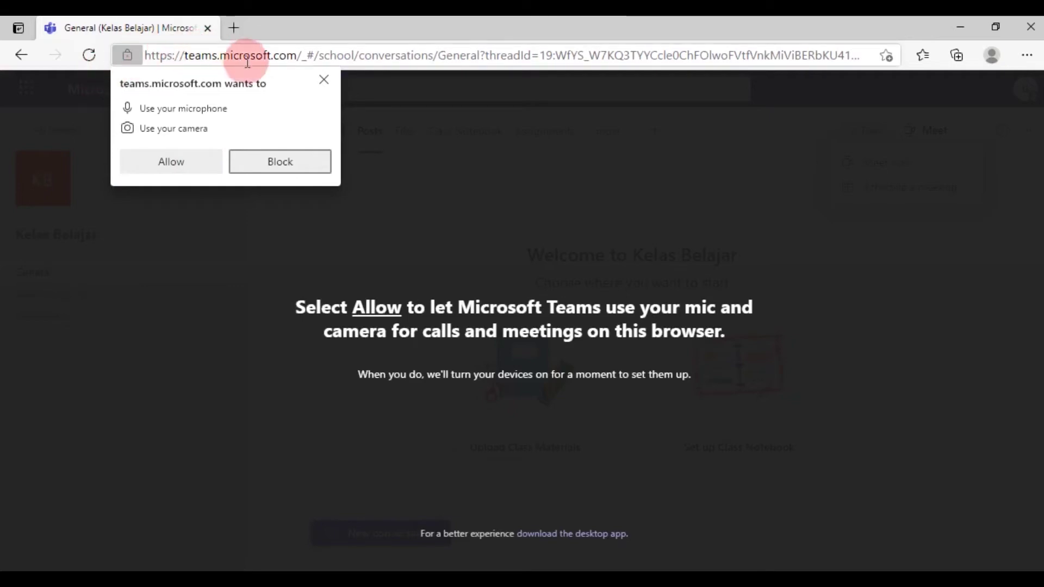
left_click(171, 159)
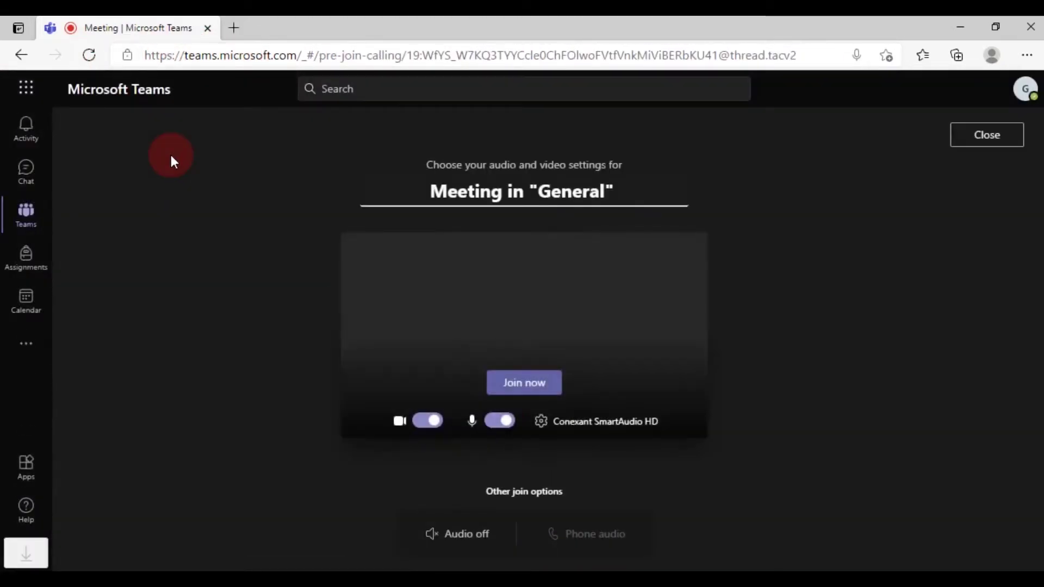
Step: Join the General meeting with the camera and microphone turned off, and dismiss the invitation dialog
left_click(505, 428)
left_click(503, 427)
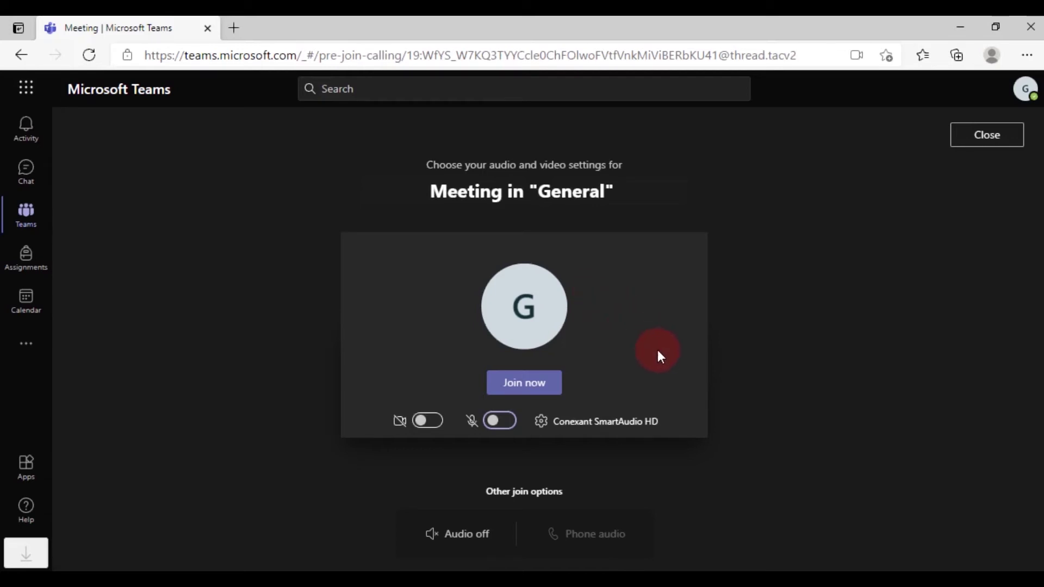
left_click(530, 384)
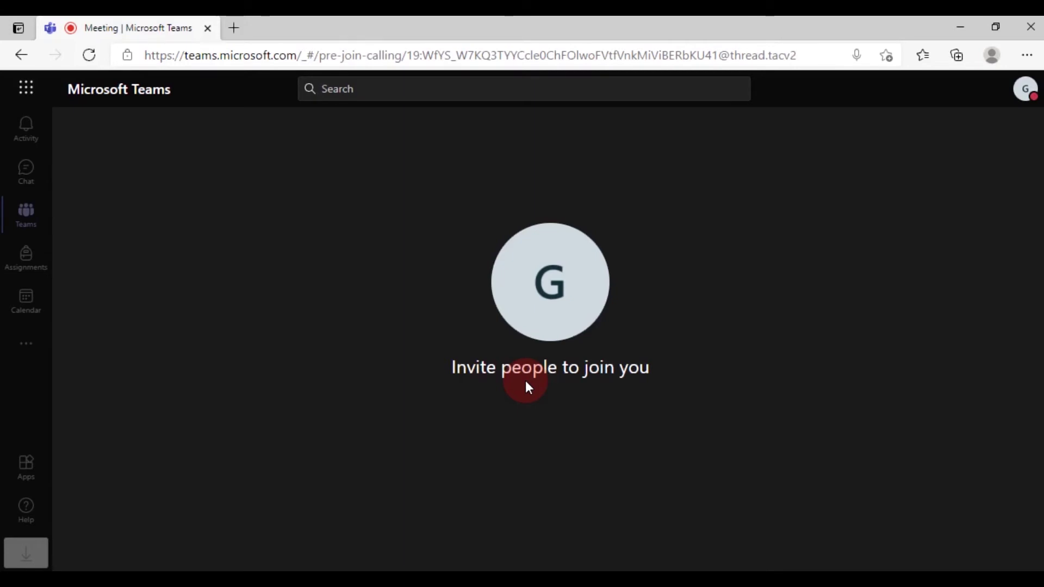
left_click(526, 384)
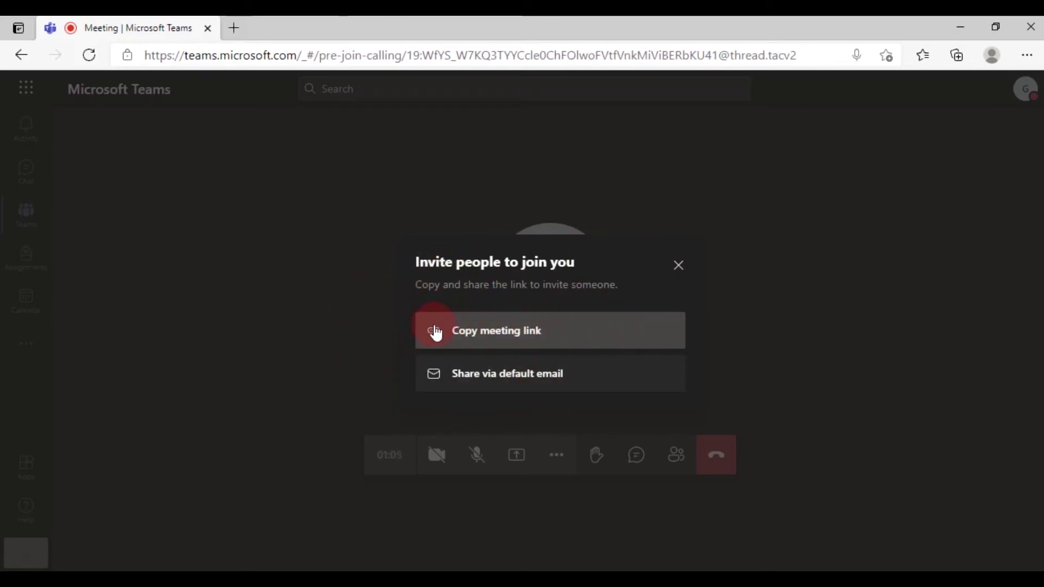
left_click(679, 267)
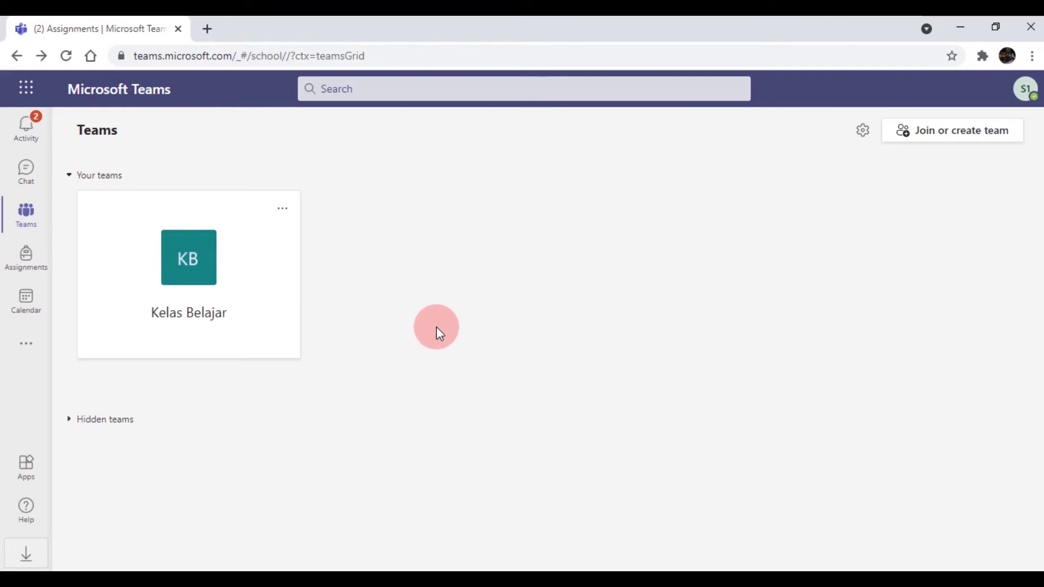
Step: Switch to the student's browser, check the activity feed and open the General channel of Kelas Belajar
left_click(23, 139)
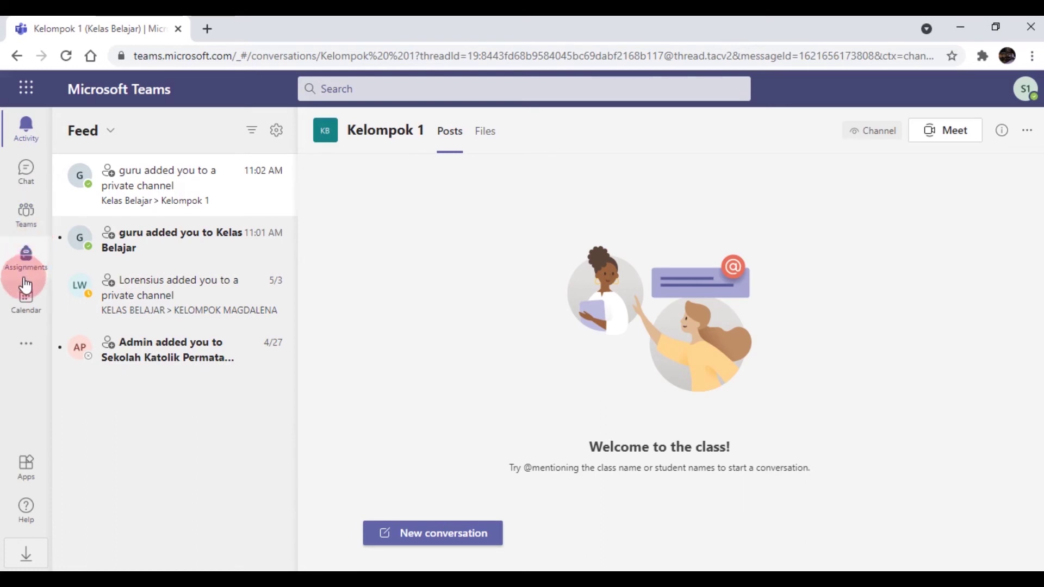
left_click(31, 226)
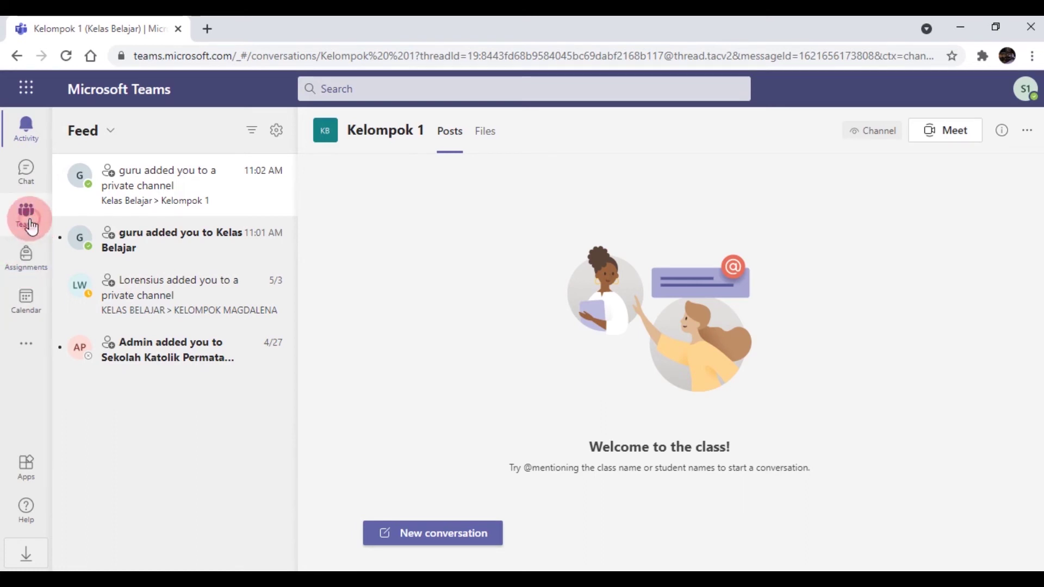
left_click(151, 359)
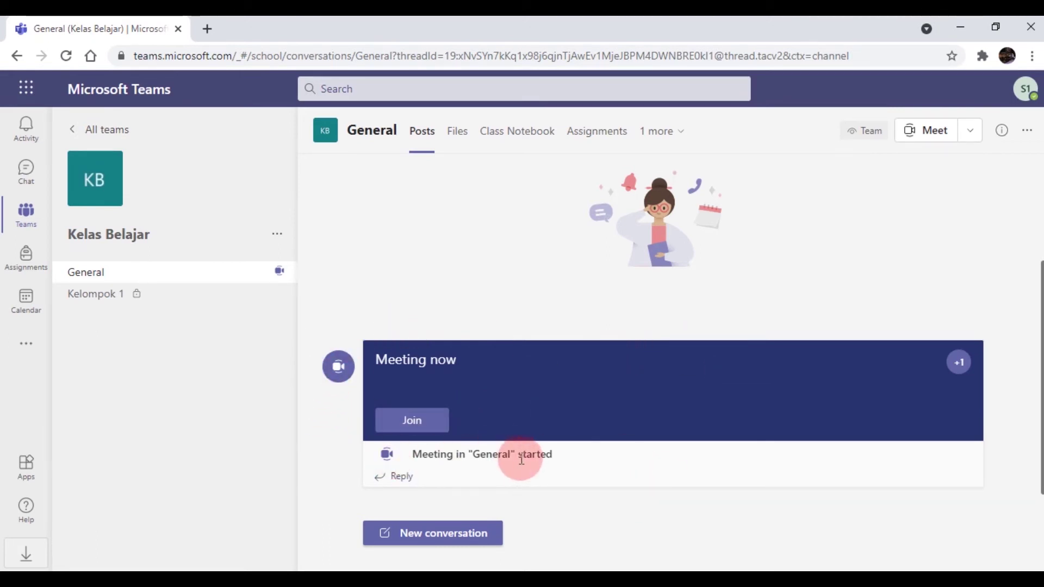
Step: Join the ongoing General meeting as the student without audio or video
left_click(434, 422)
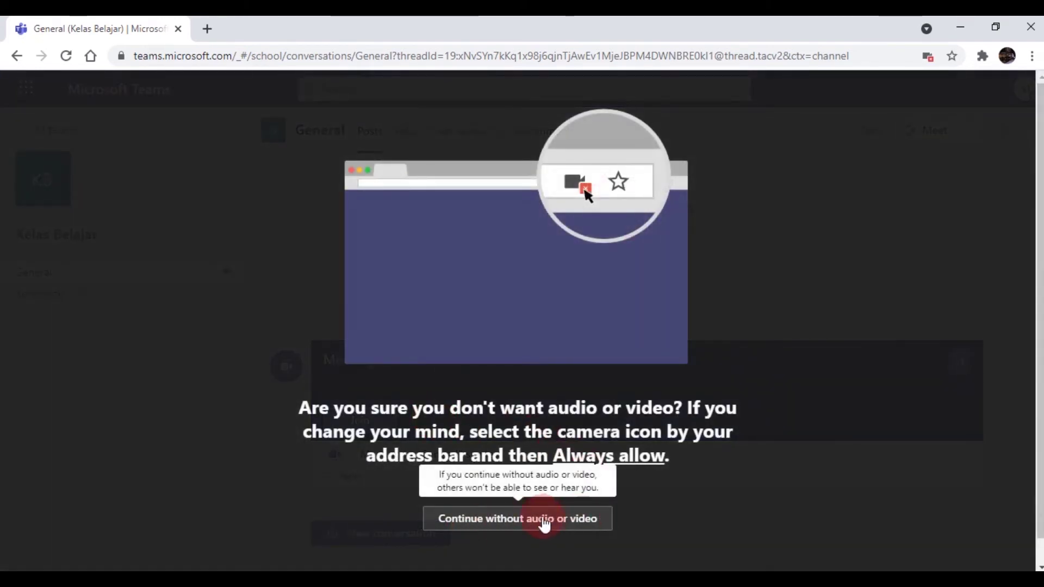
left_click(544, 522)
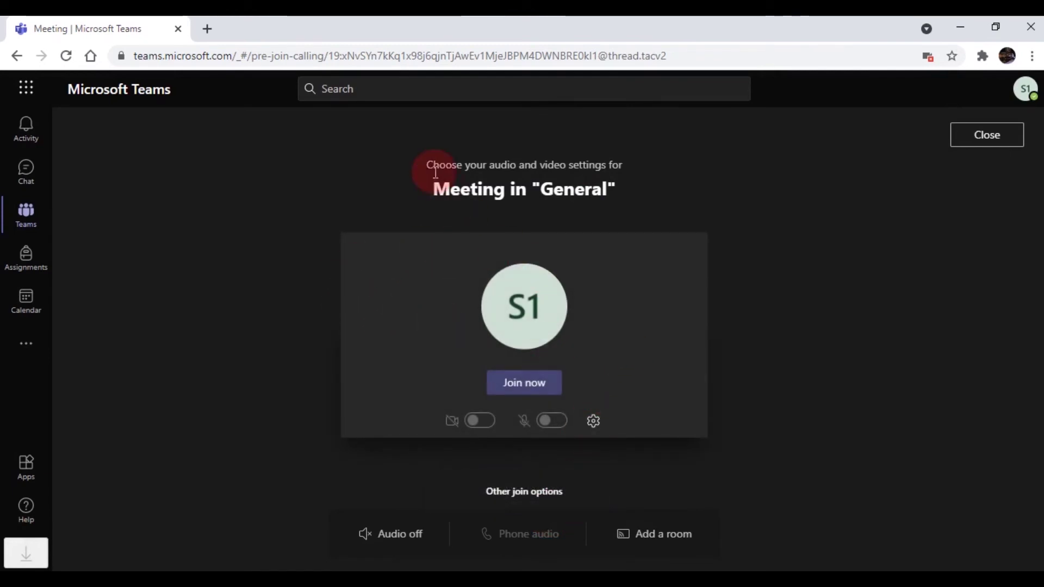
left_click(528, 385)
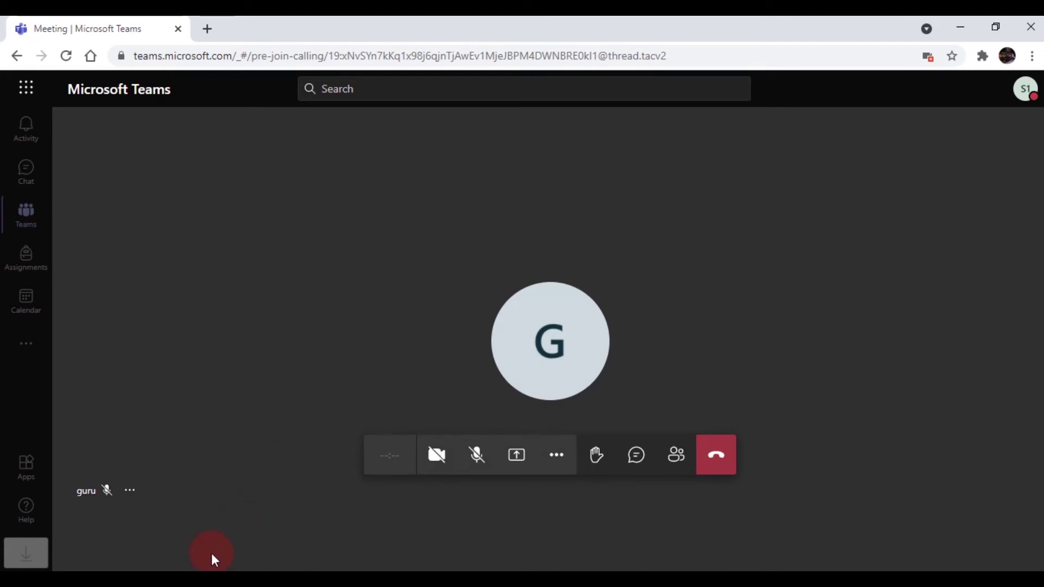
Step: Dismiss the invitation dialog in the teacher's meeting window and show the participants in the student's meeting window
left_click(205, 579)
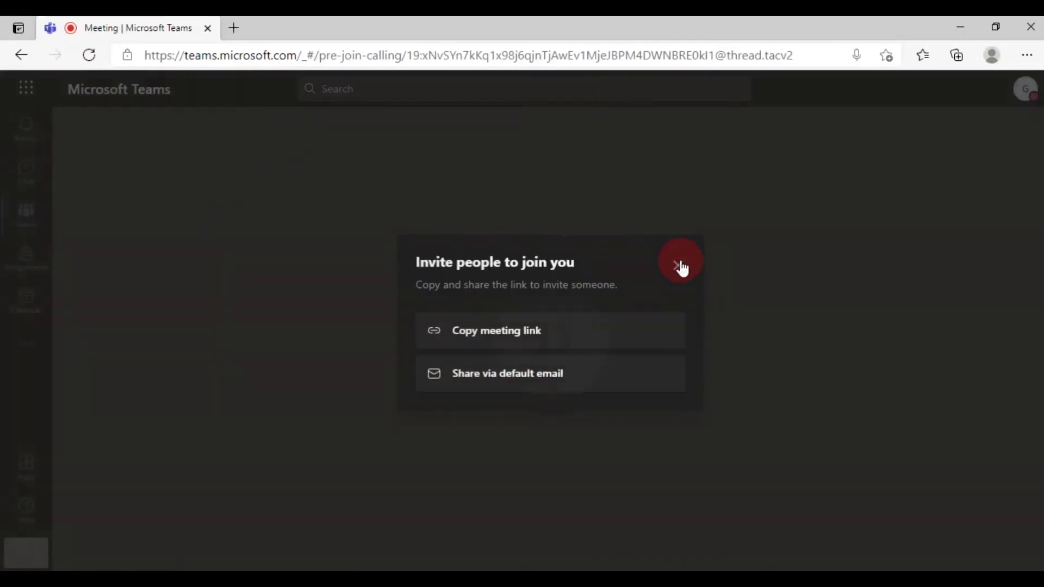
left_click(678, 265)
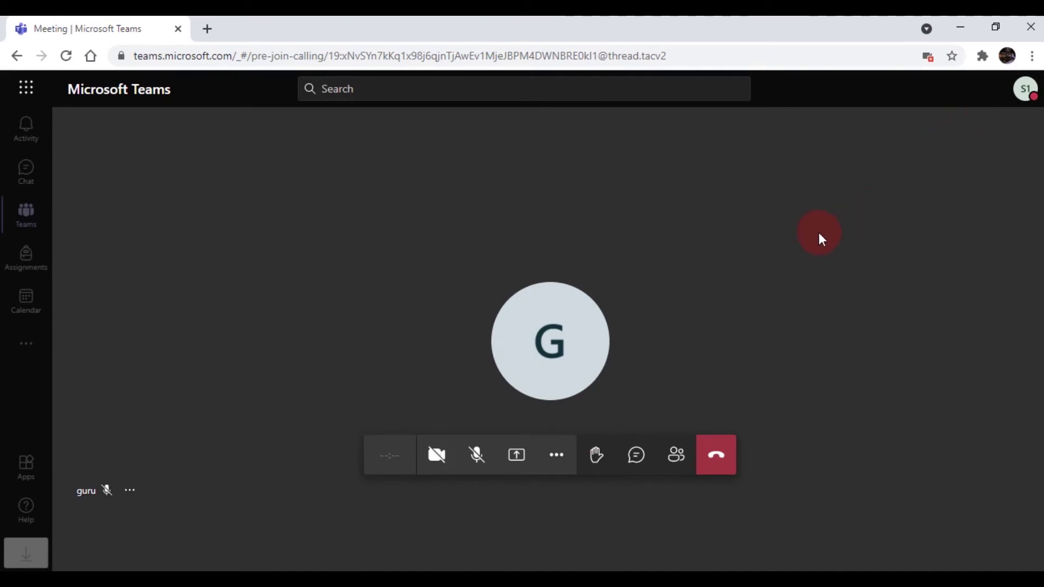
left_click(677, 457)
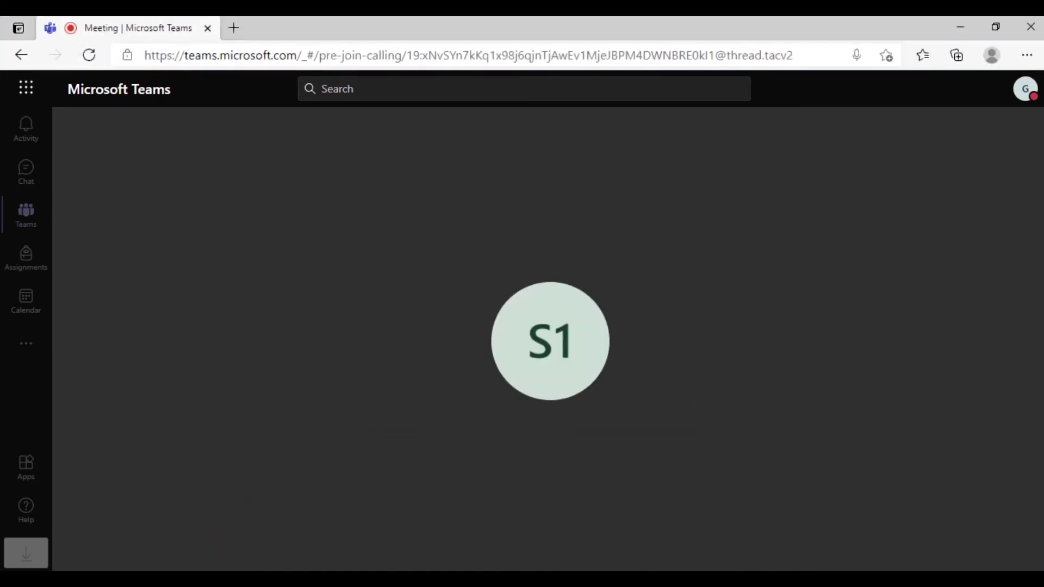
Step: Show the participants in the teacher's meeting window, ask Siswa 6 to join and close the participant list
left_click(530, 455)
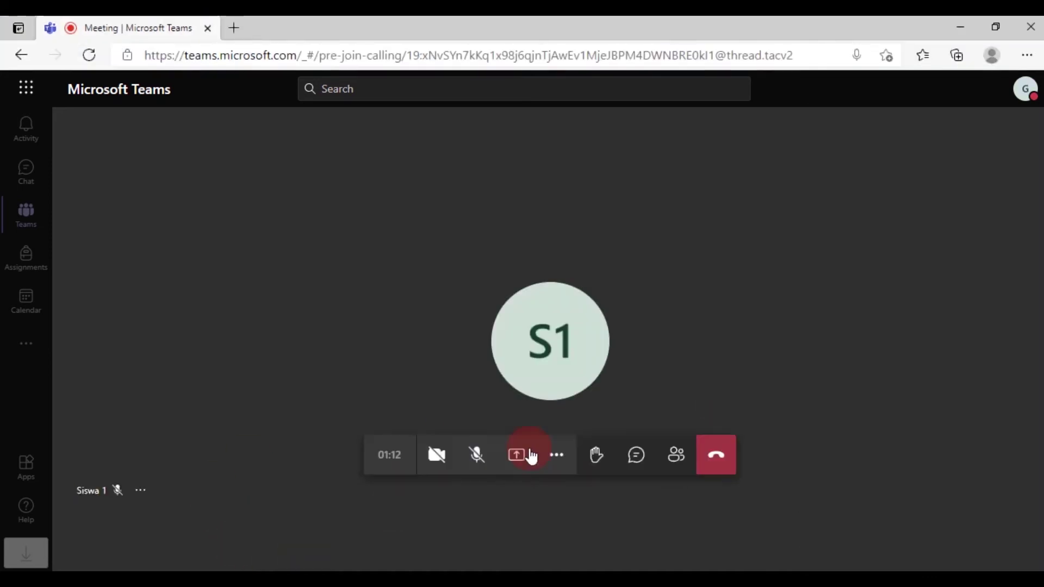
left_click(677, 455)
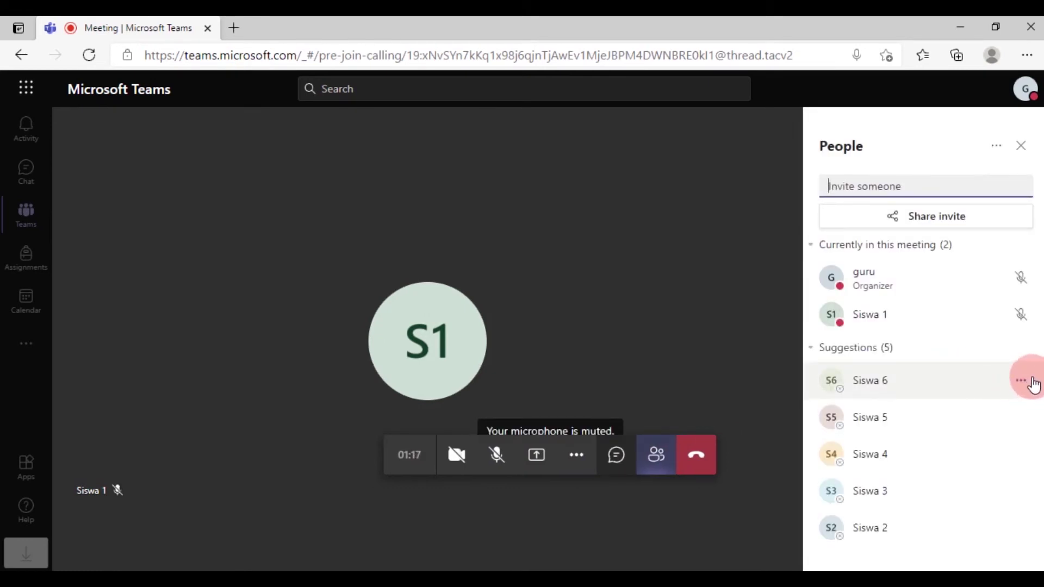
left_click(1022, 382)
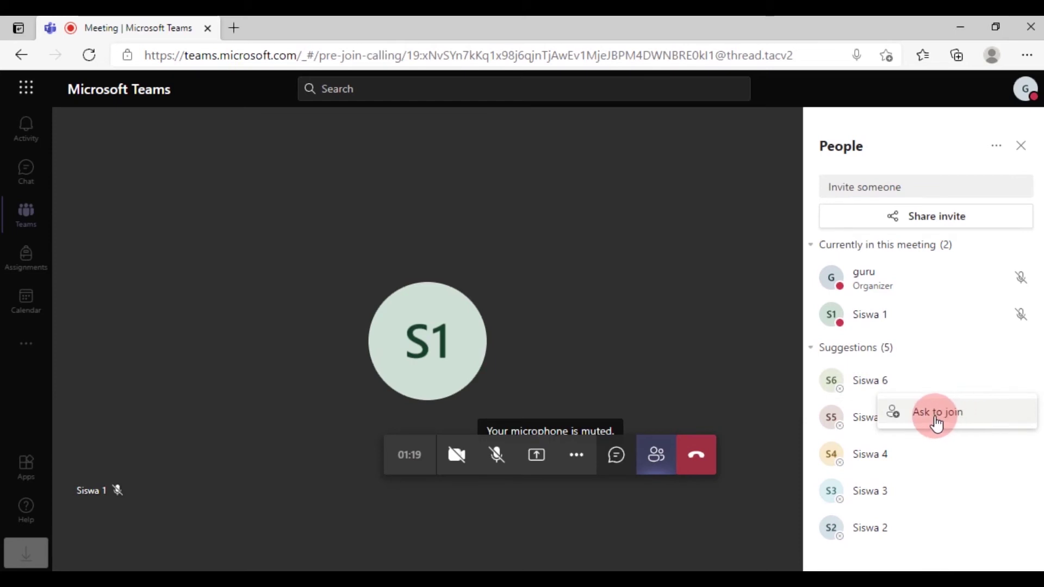
left_click(995, 414)
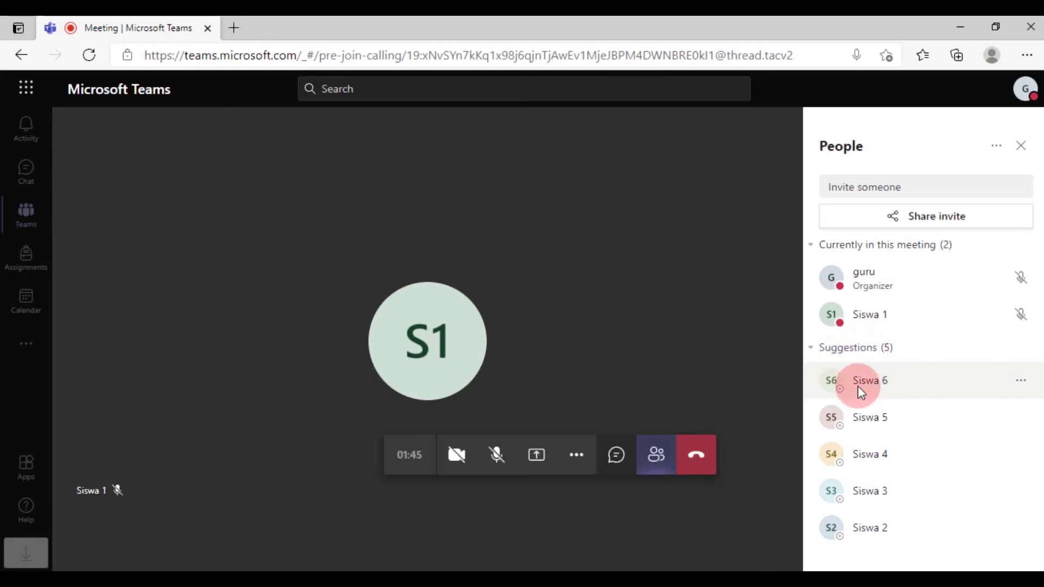
left_click(1017, 389)
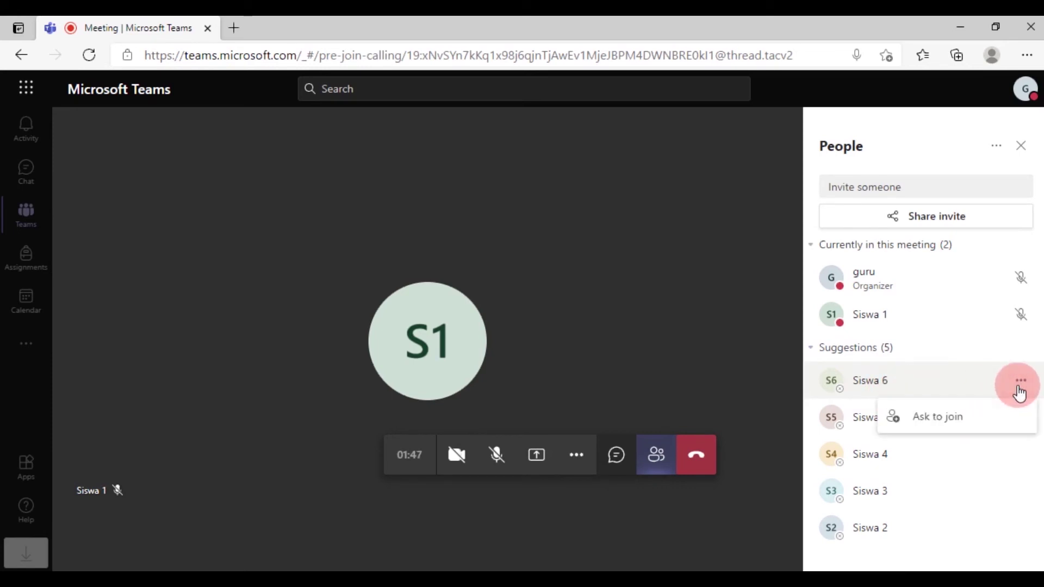
left_click(964, 418)
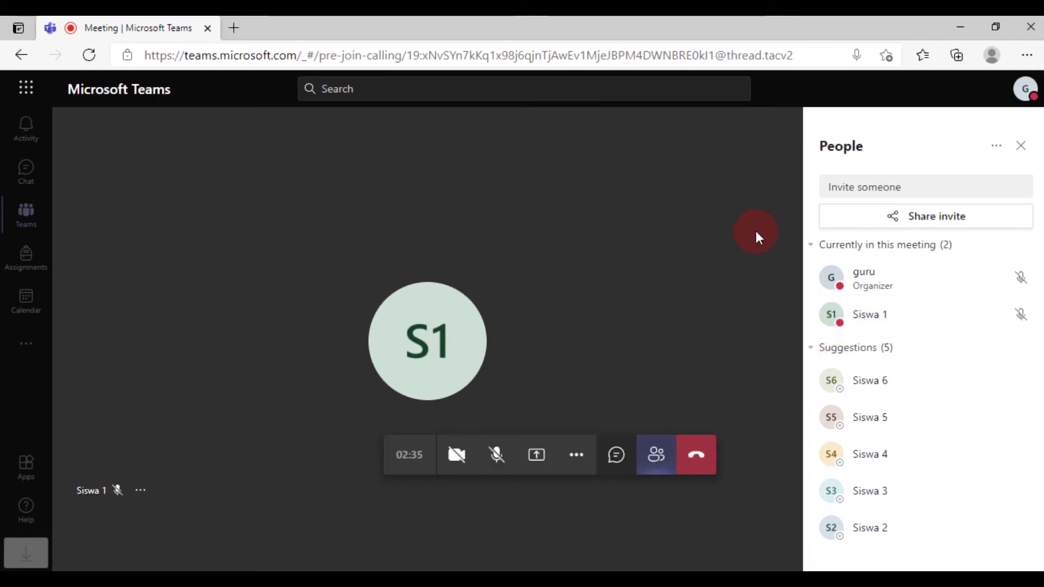
left_click(1021, 145)
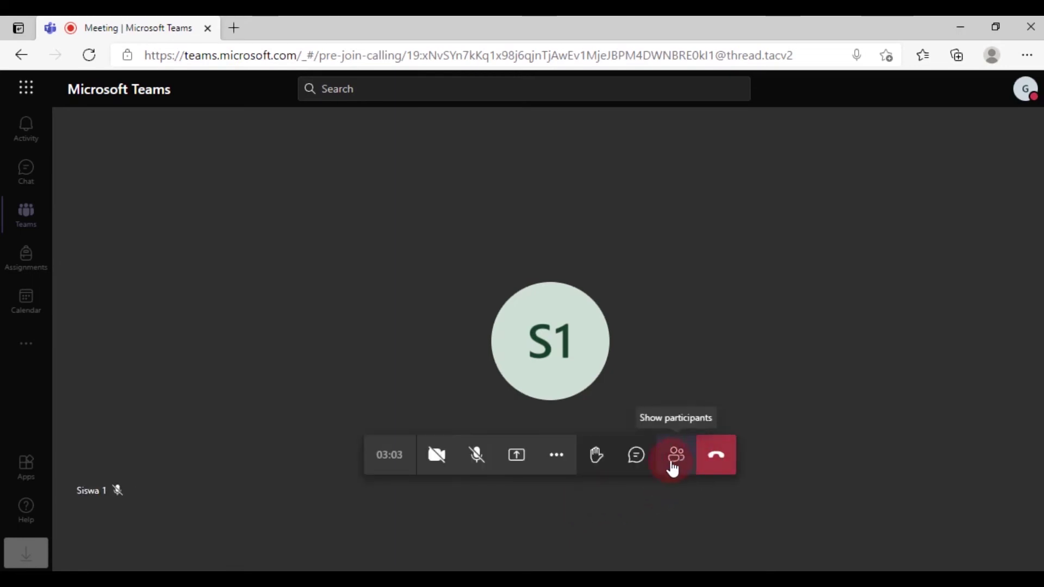
Step: View the meeting chat, close it and raise the teacher's hand in the meeting
left_click(631, 461)
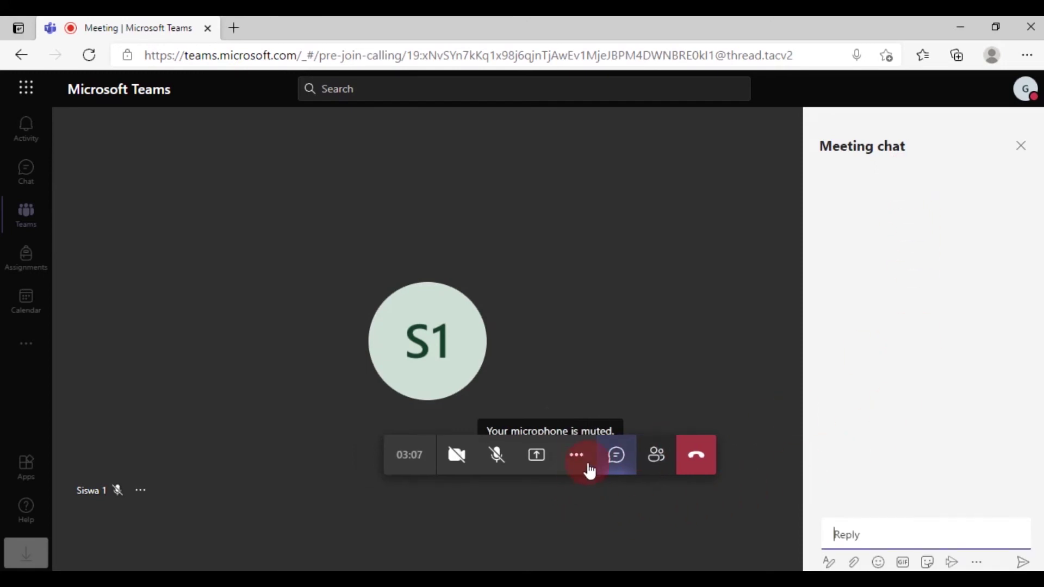
left_click(1023, 145)
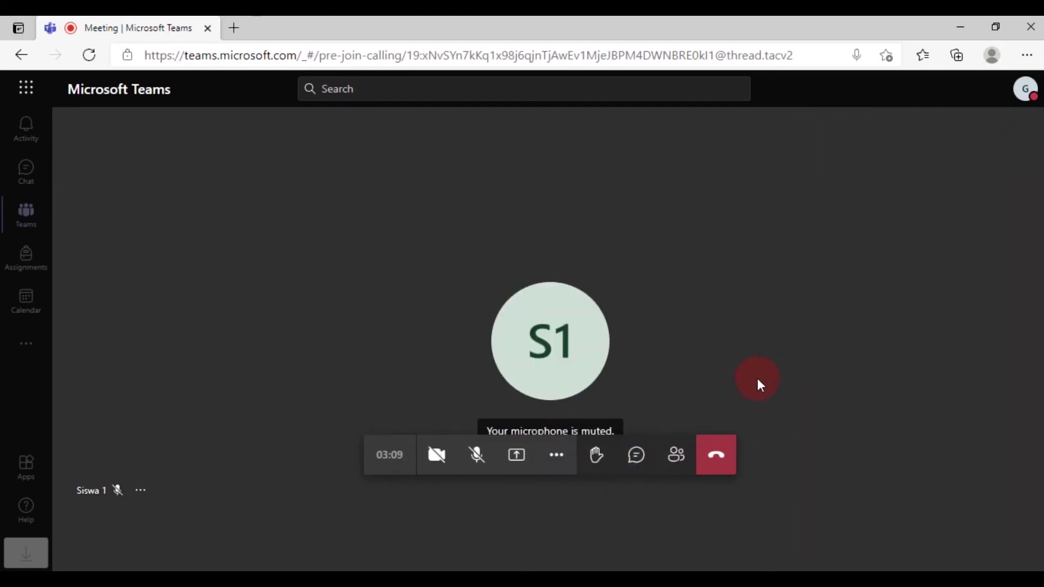
left_click(598, 462)
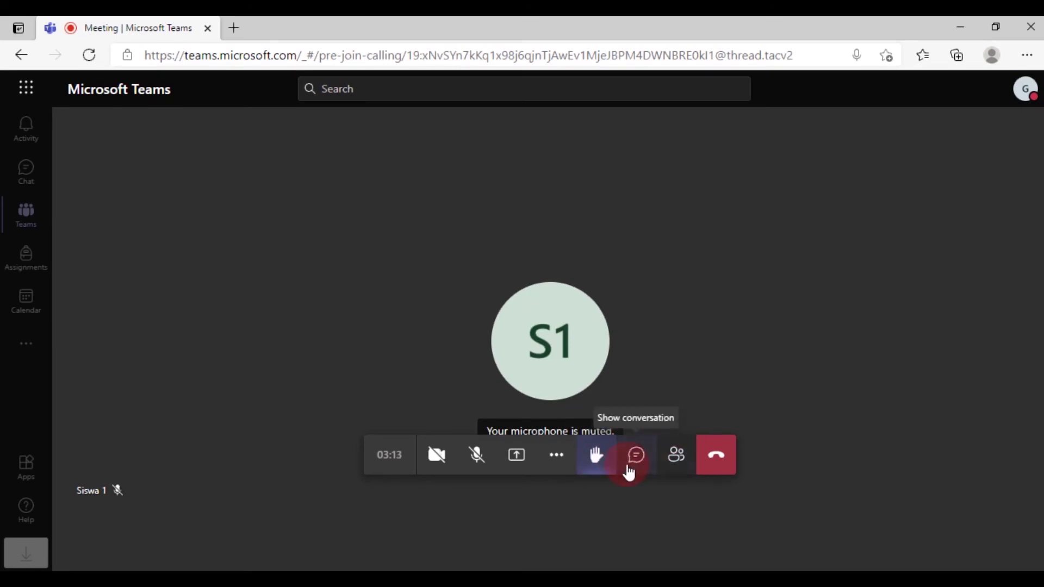
Step: Show the meeting in full screen and return to the normal window
left_click(557, 455)
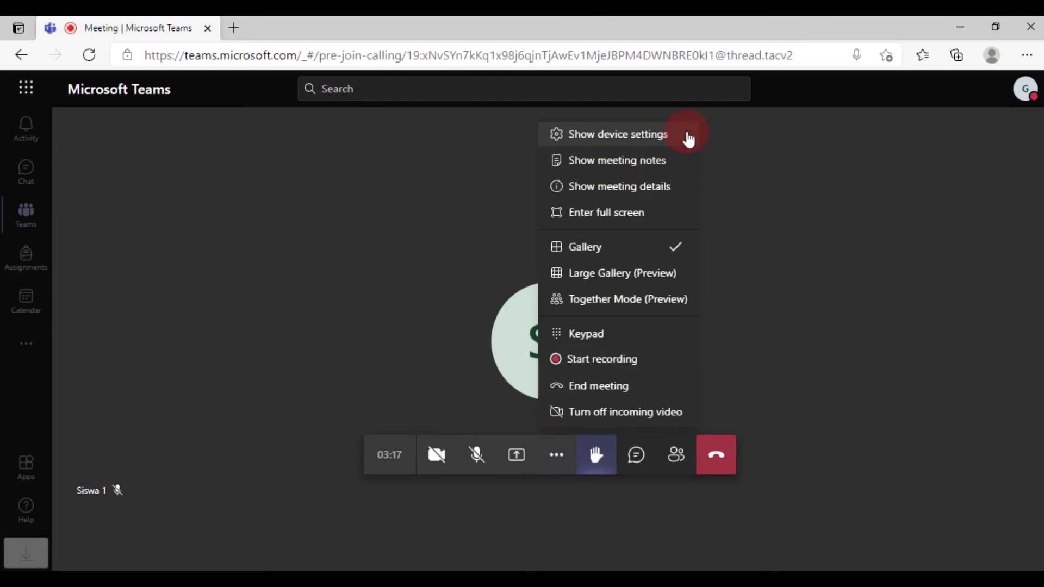
left_click(640, 219)
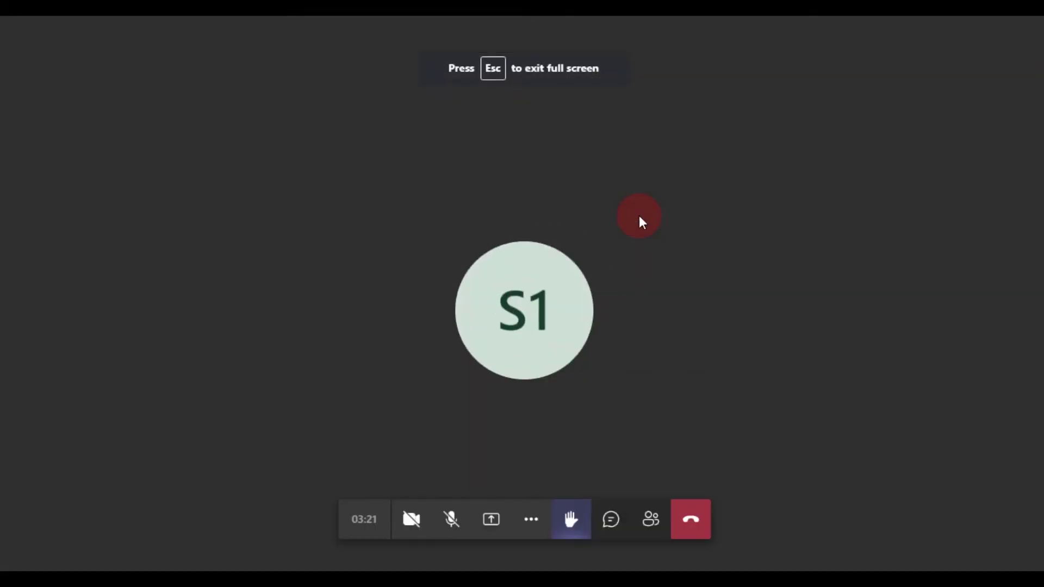
key("Escape")
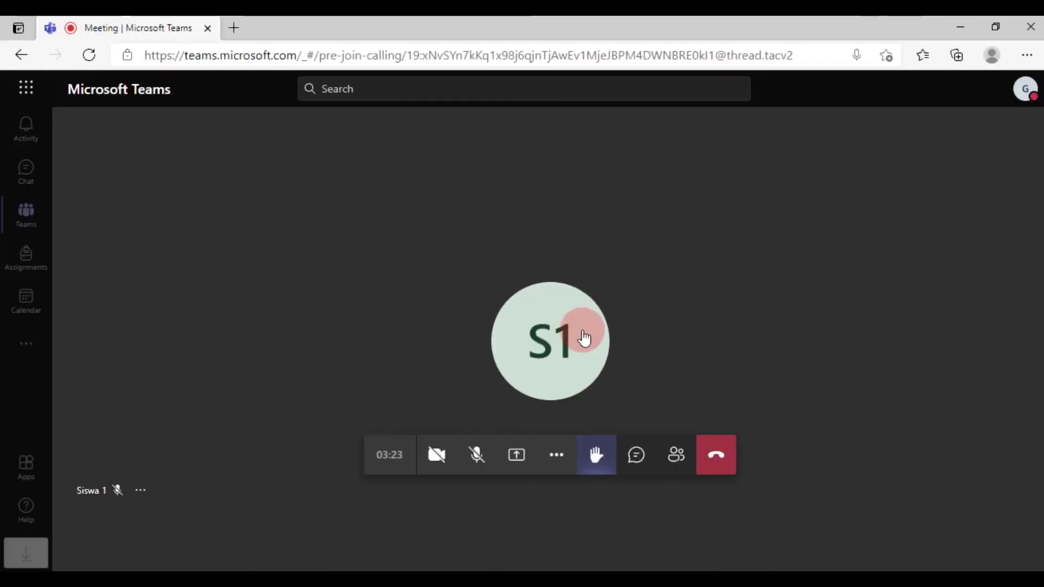
Step: Try the Large Gallery layout and switch the meeting view to Together Mode
left_click(558, 456)
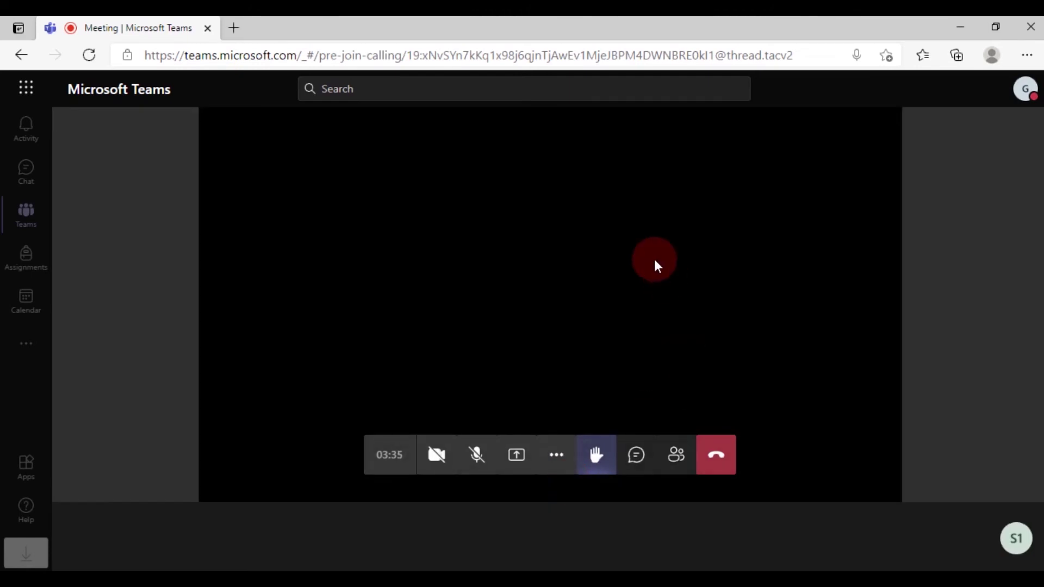
left_click(556, 454)
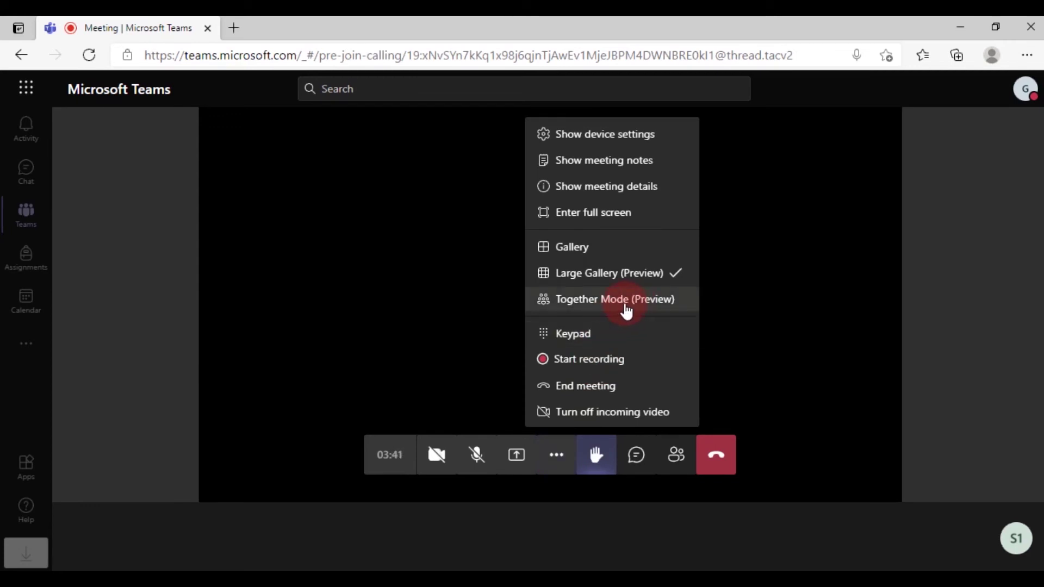
left_click(626, 307)
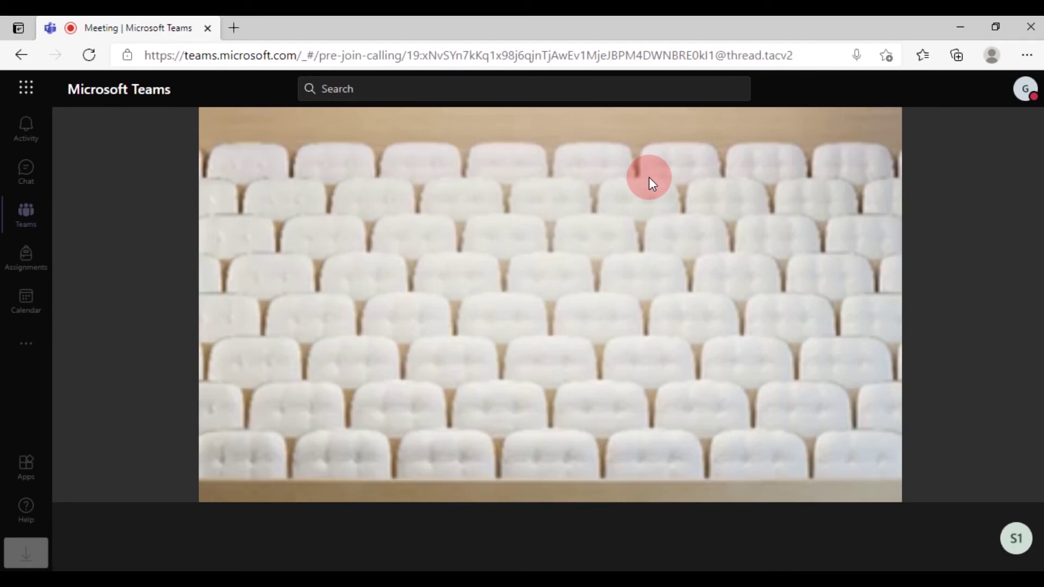
mouse_move(770, 282)
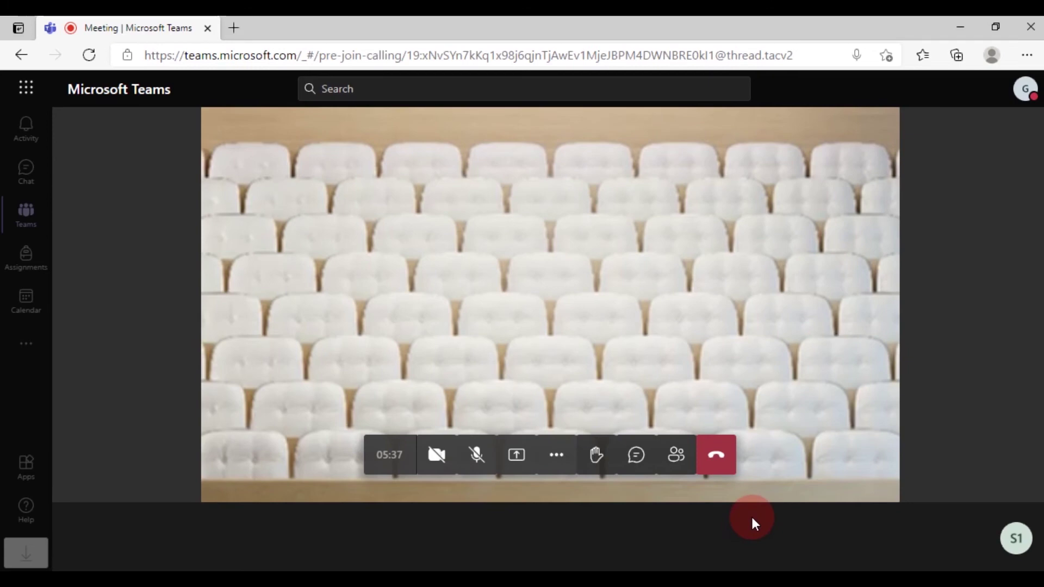
Step: Leave the General meeting as the teacher and rate the call quality with one star
left_click(715, 466)
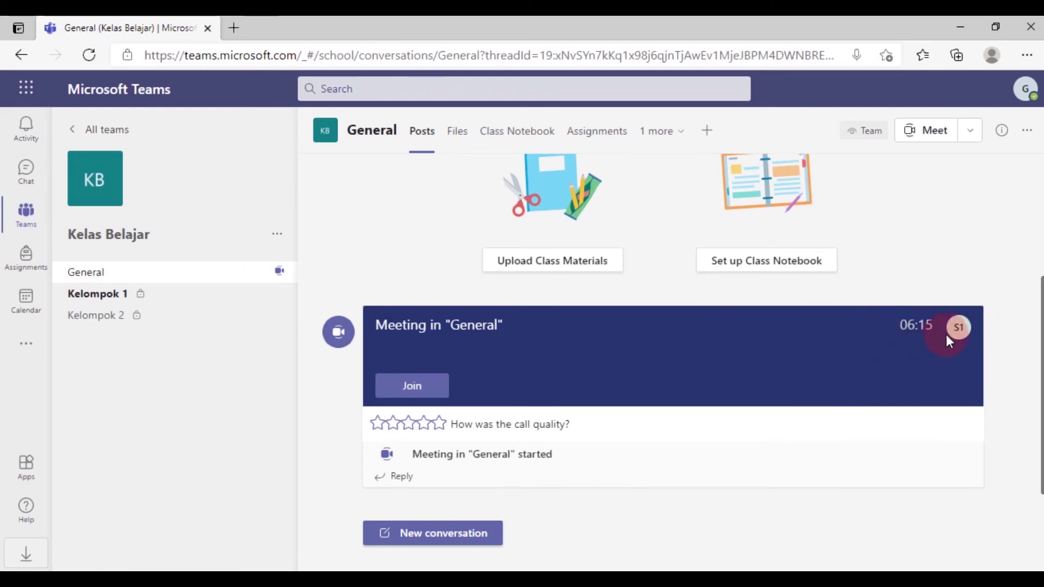
left_click(378, 423)
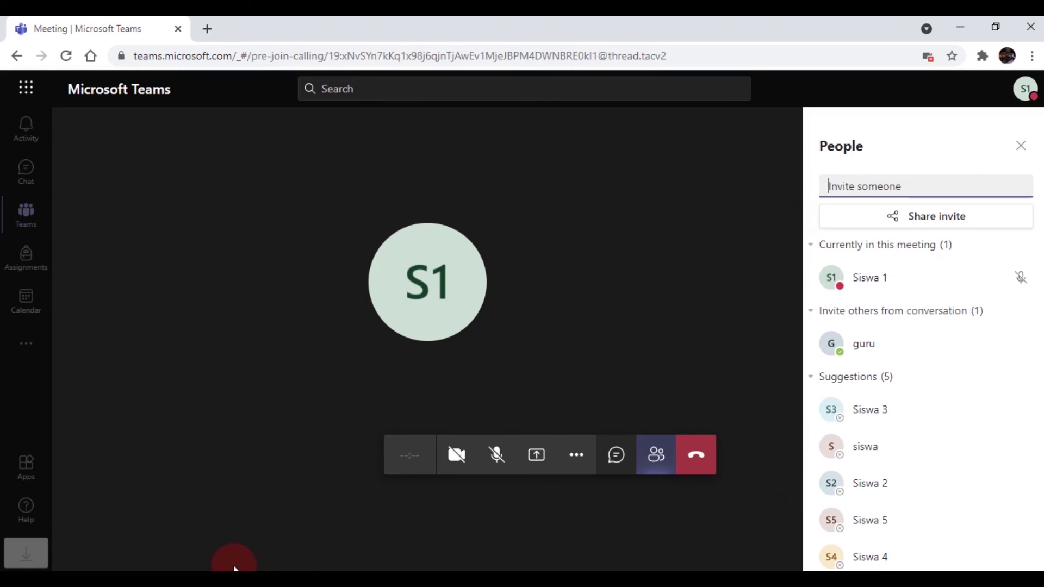
Step: Check the student's meeting window, return to the teacher's browser and rejoin the General meeting with camera and microphone off
mouse_move(203, 568)
left_click(207, 517)
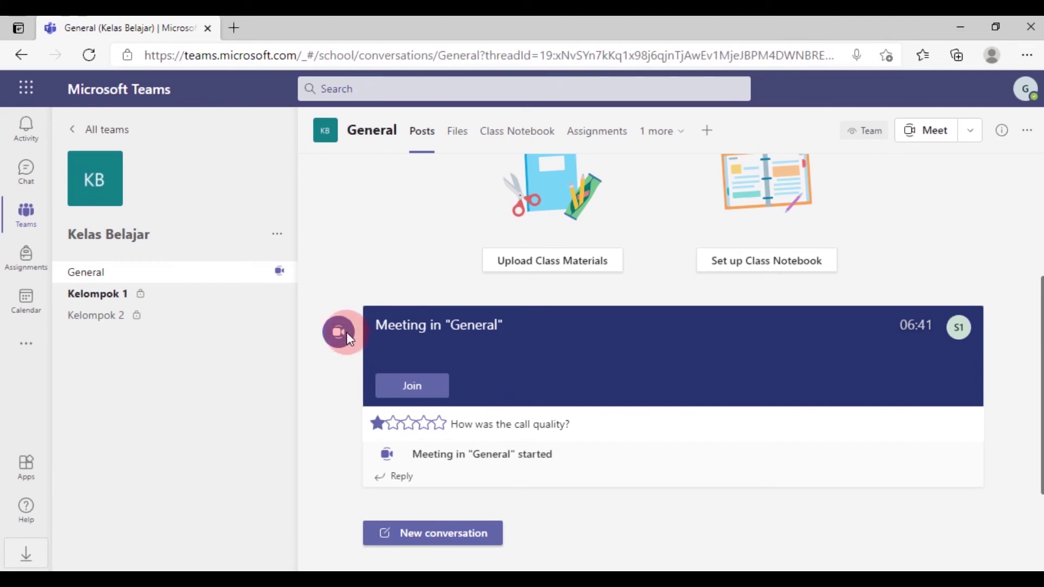
left_click(411, 387)
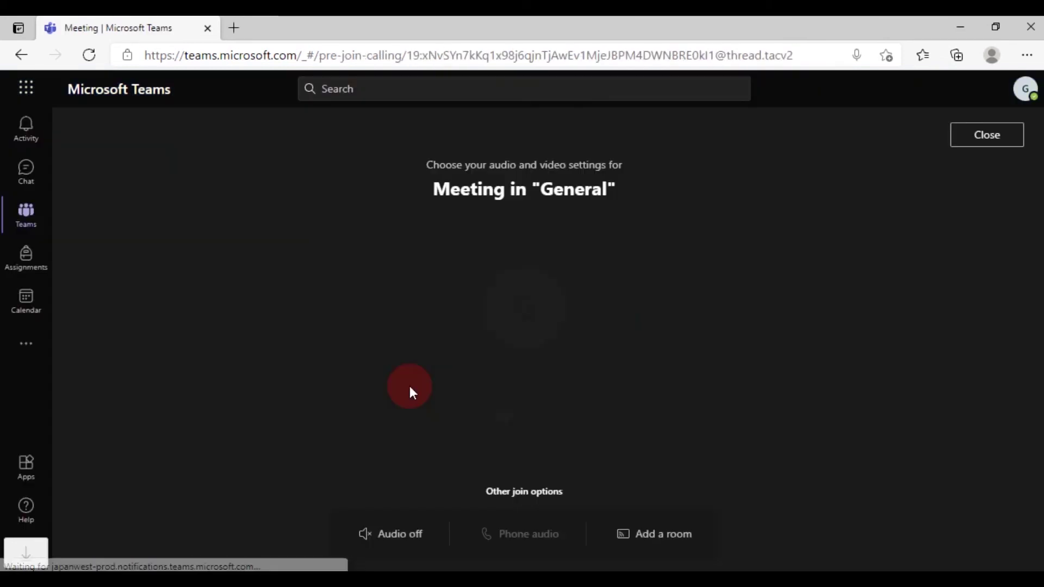
left_click(500, 421)
left_click(529, 387)
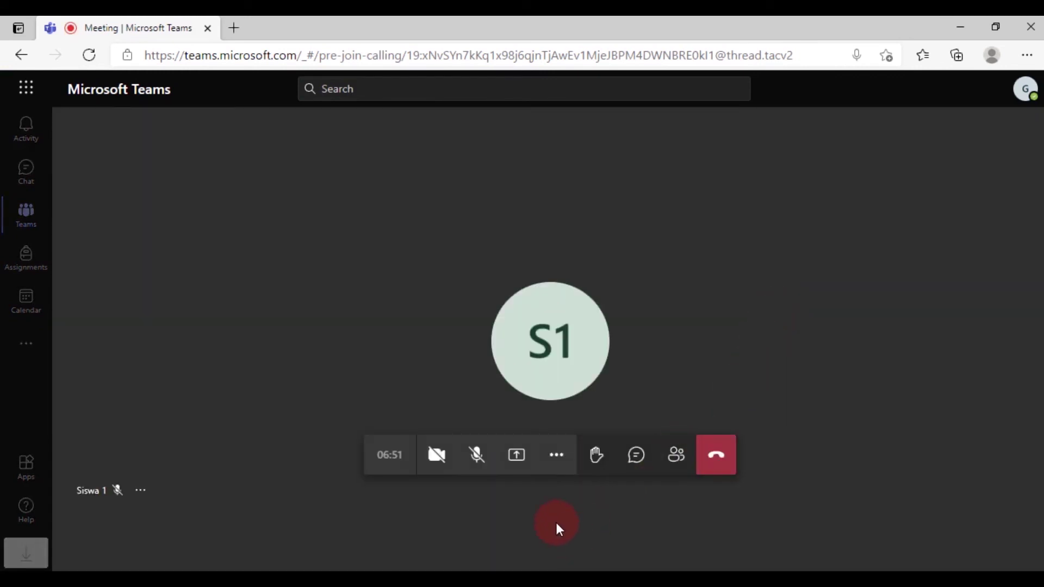
Step: End the General meeting for everyone and check the student's meeting window
left_click(562, 463)
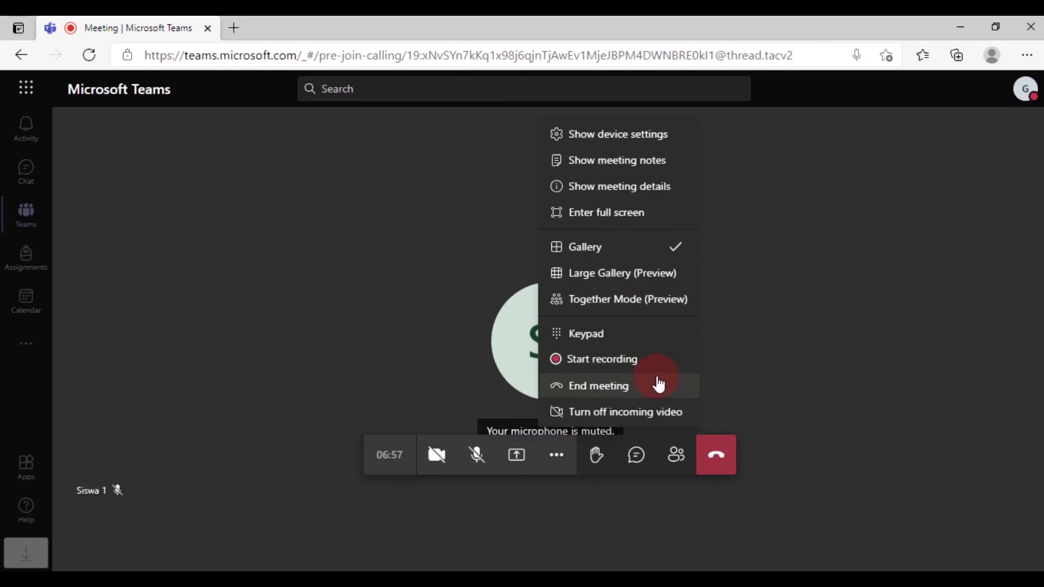
left_click(633, 388)
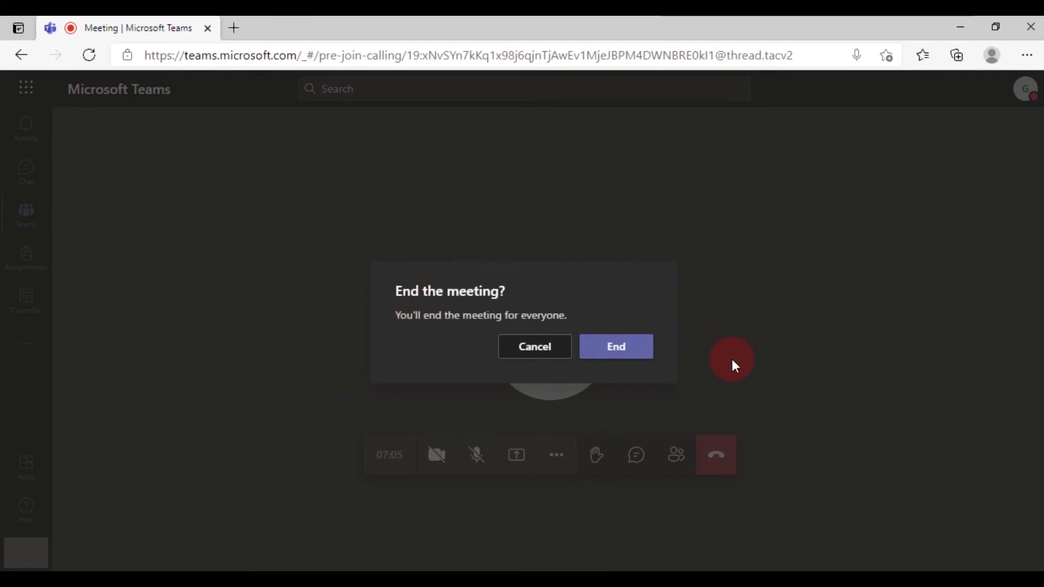
left_click(620, 353)
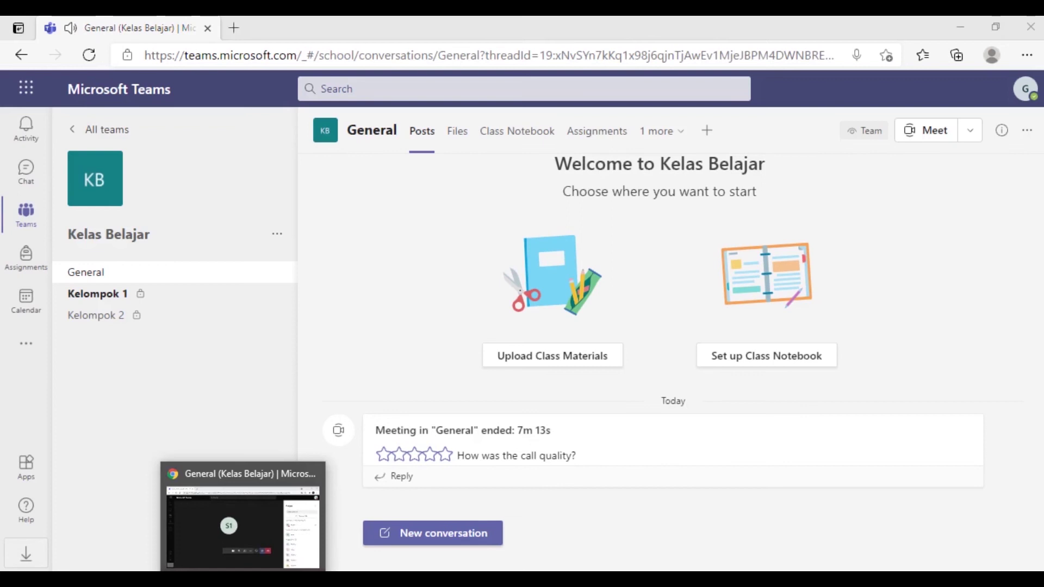
left_click(244, 579)
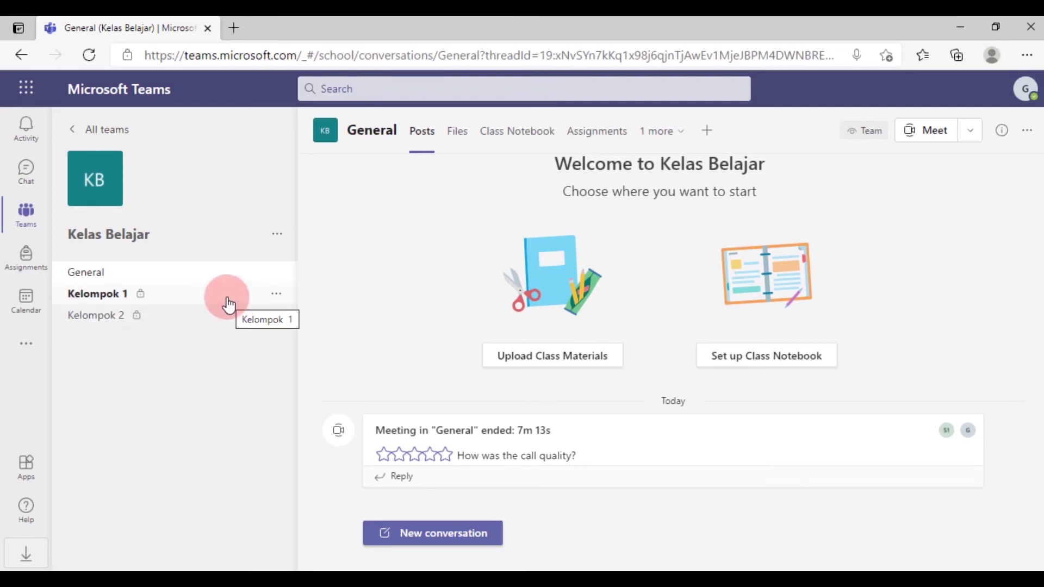
Step: Start a meeting in the Kelompok 1 channel with camera and microphone off, show its participants and dismiss the invitation dialog
left_click(228, 304)
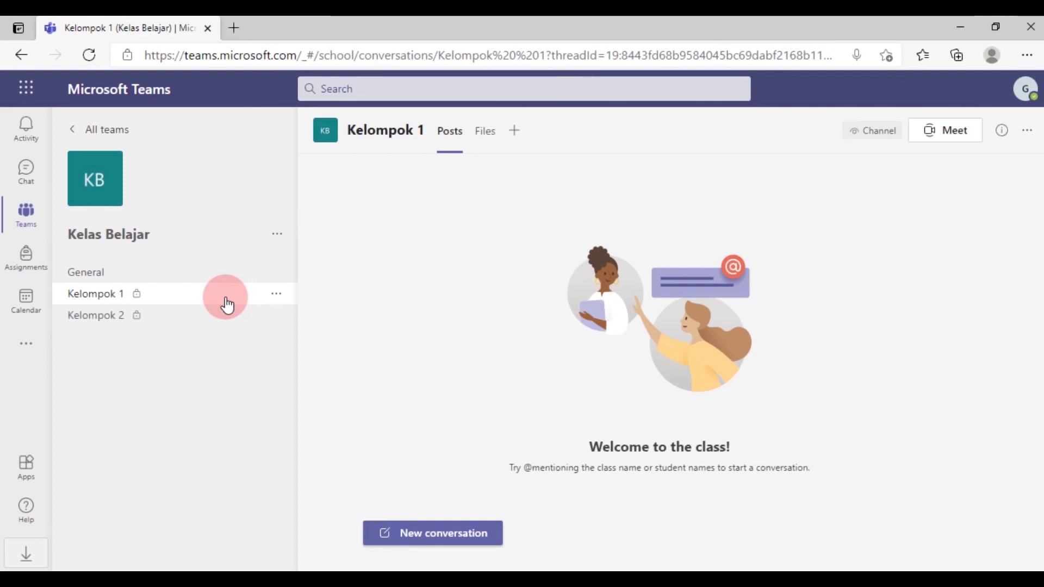
left_click(123, 331)
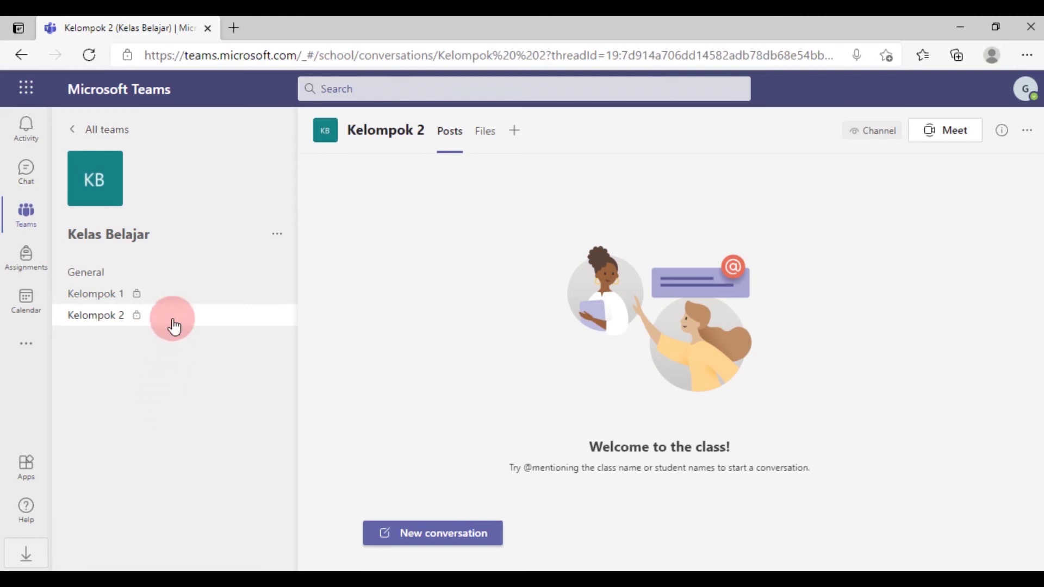
left_click(181, 297)
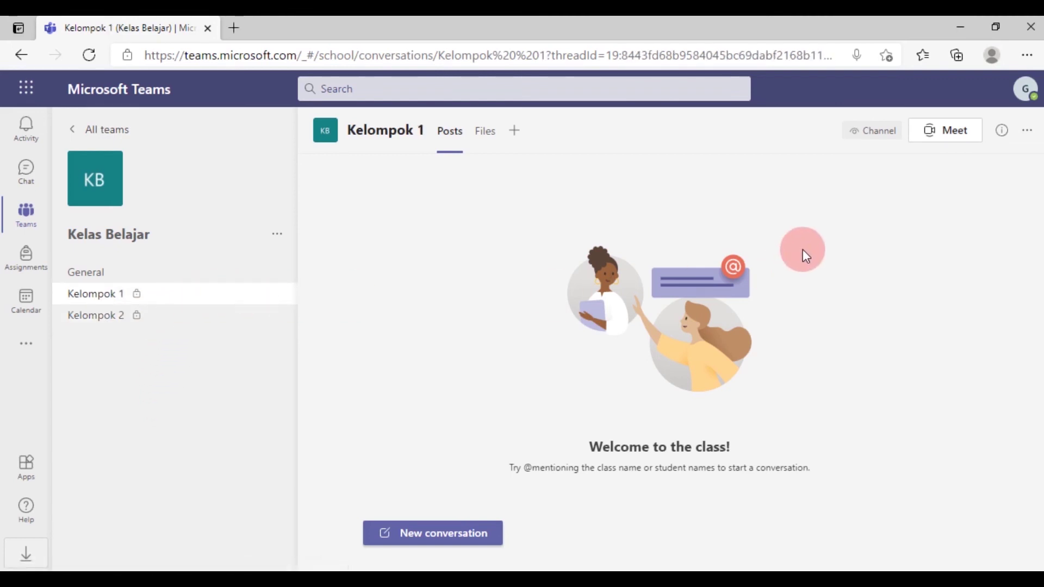
left_click(953, 131)
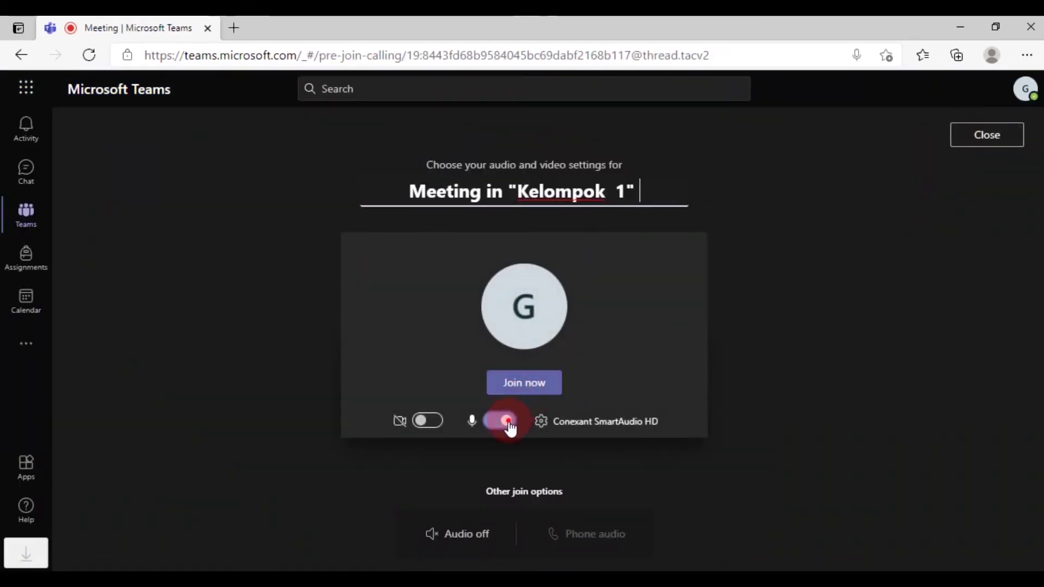
left_click(503, 421)
left_click(539, 387)
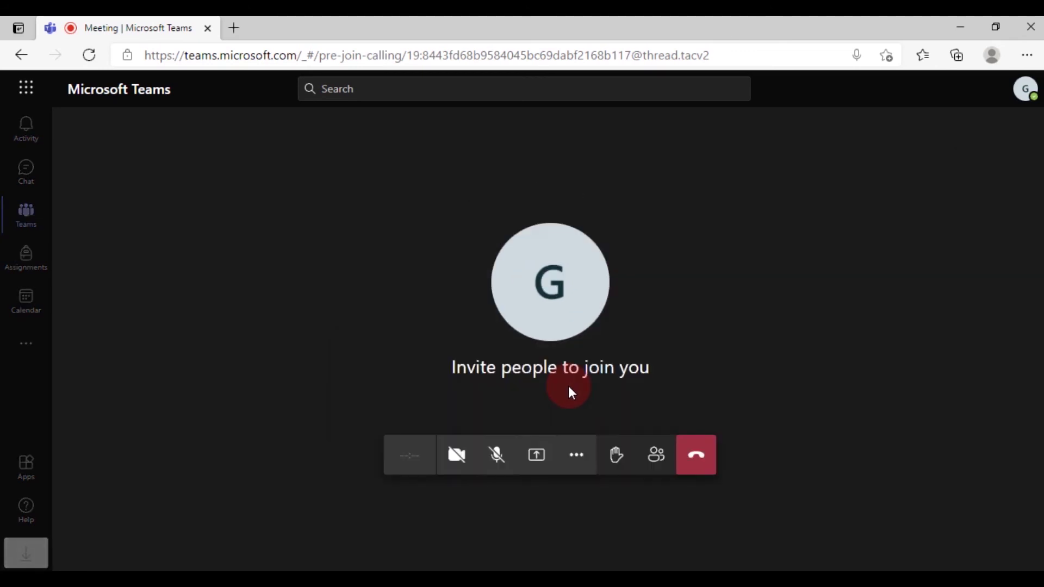
left_click(672, 467)
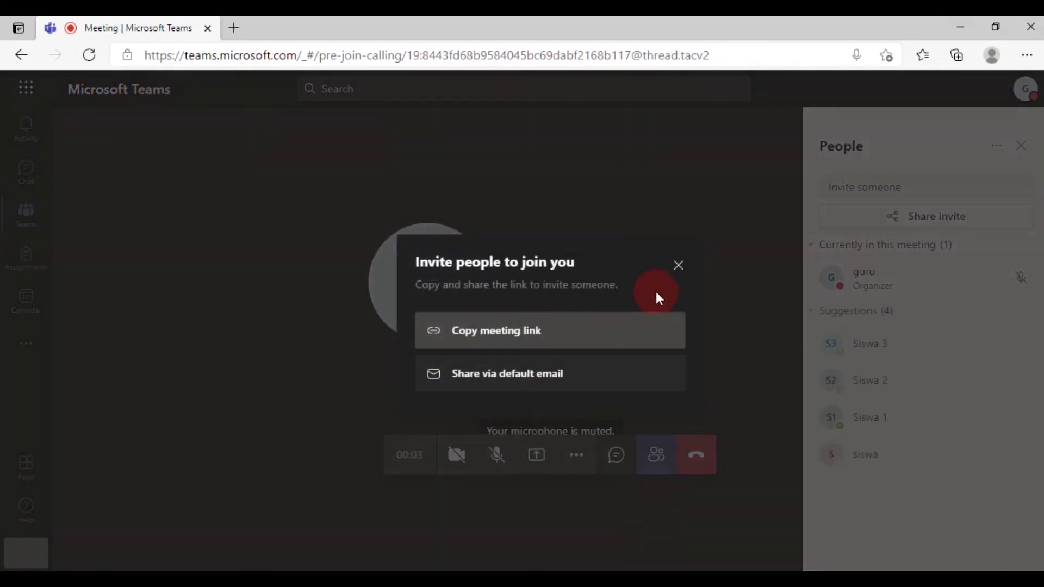
left_click(677, 265)
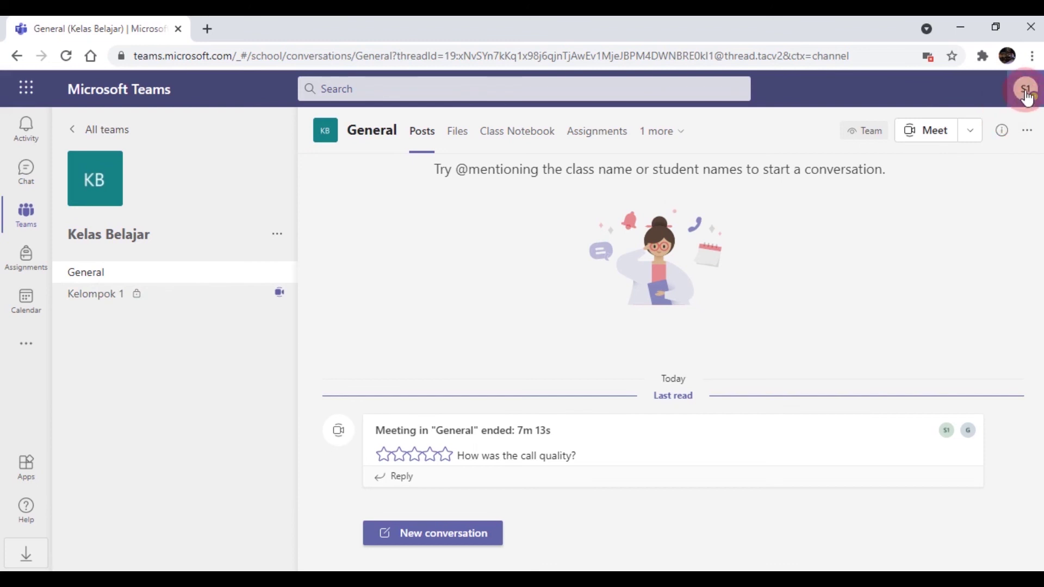
Step: As the student, join the ongoing Kelompok 1 channel meeting without audio or video
left_click(88, 298)
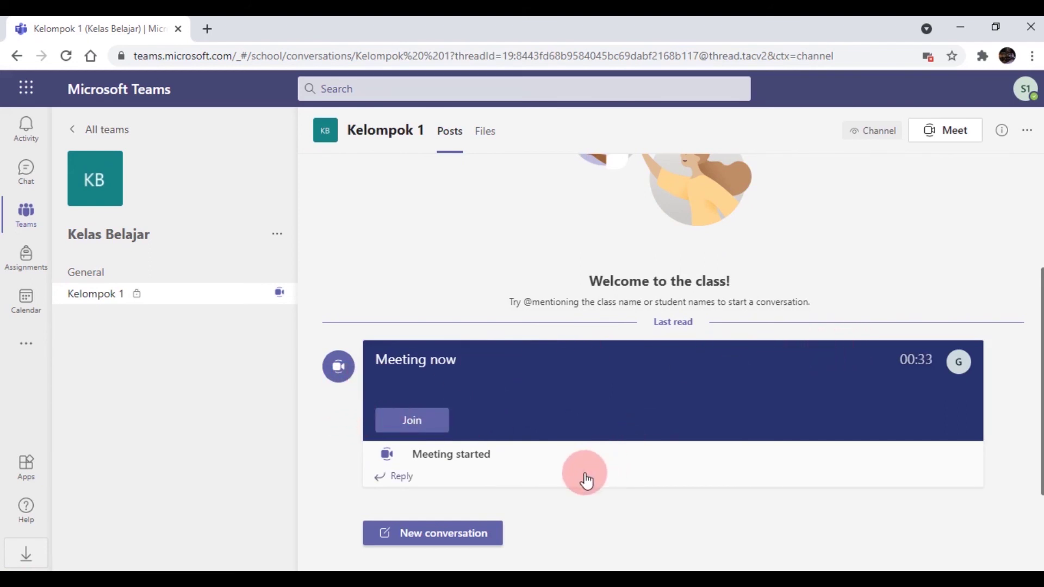
left_click(417, 423)
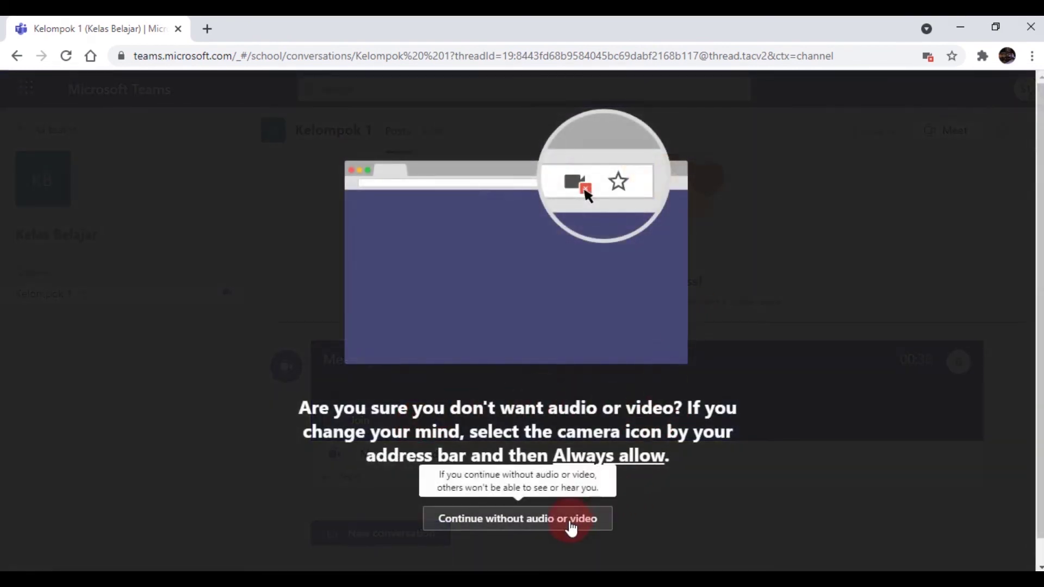
left_click(591, 466)
left_click(537, 387)
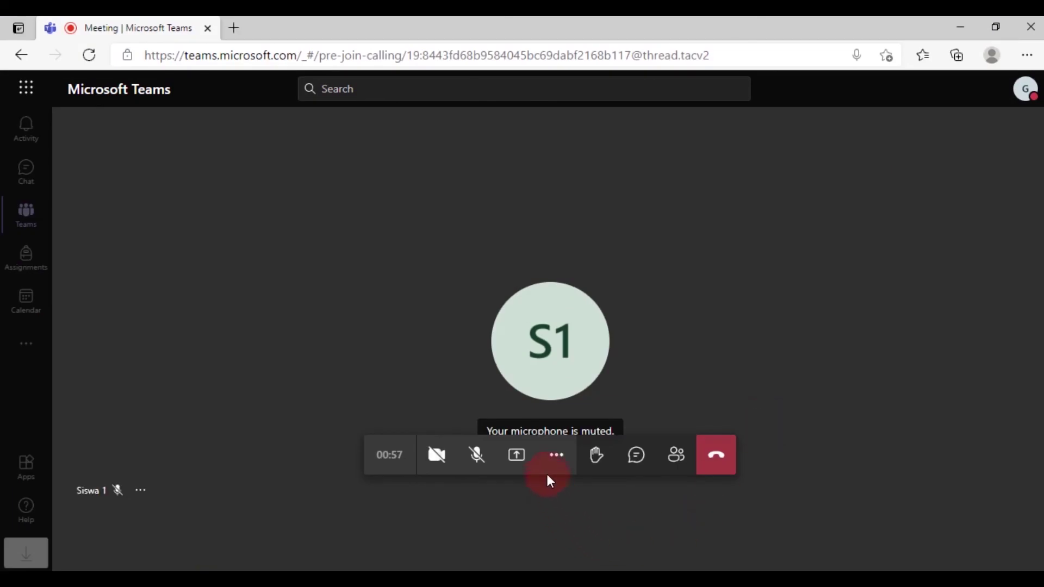
Step: As the teacher, look through the Kelompok 1 meeting's additional actions and the options for the student participant
left_click(554, 459)
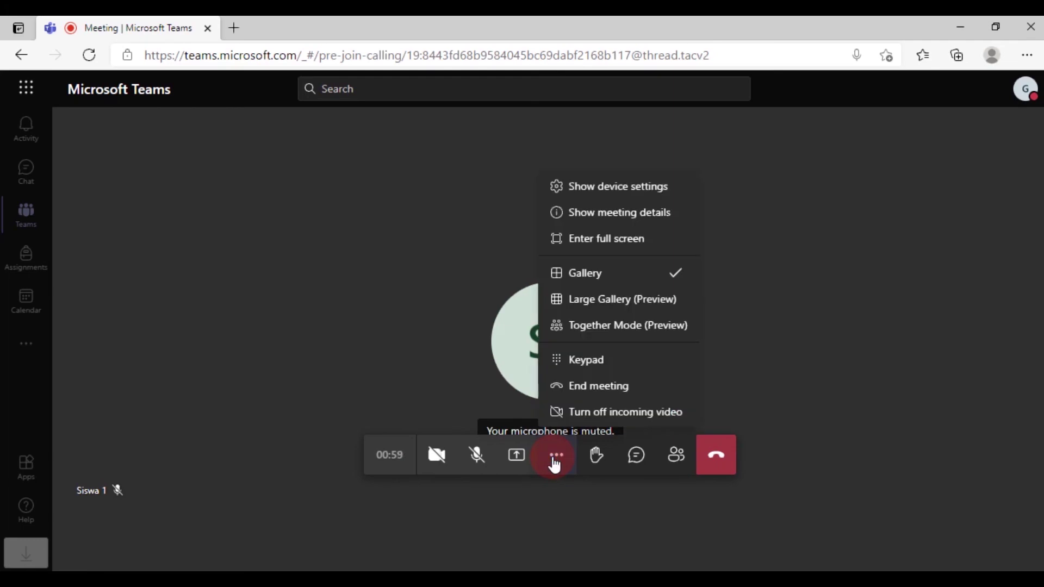
left_click(557, 508)
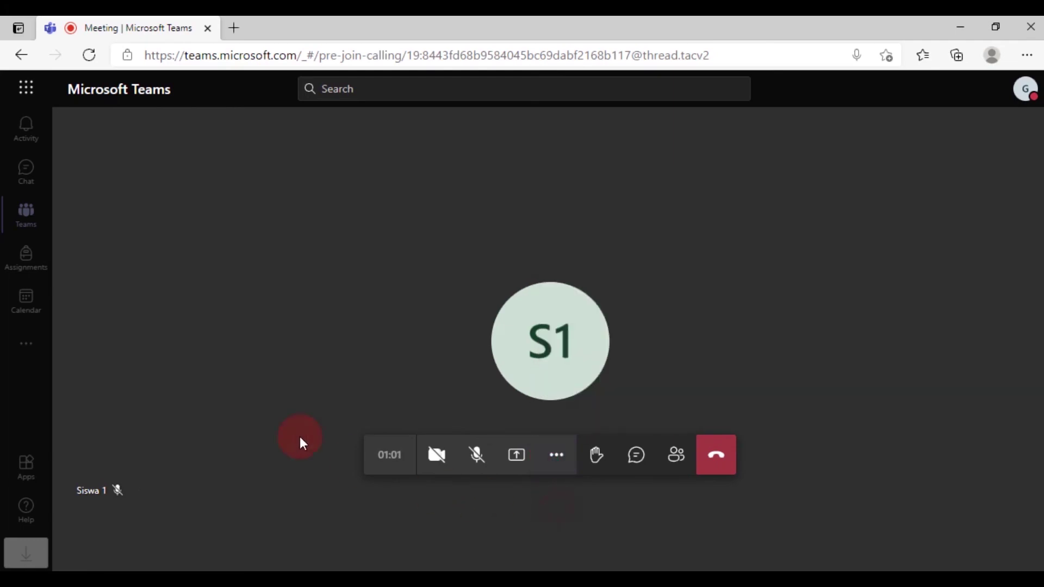
left_click(140, 492)
left_click(308, 540)
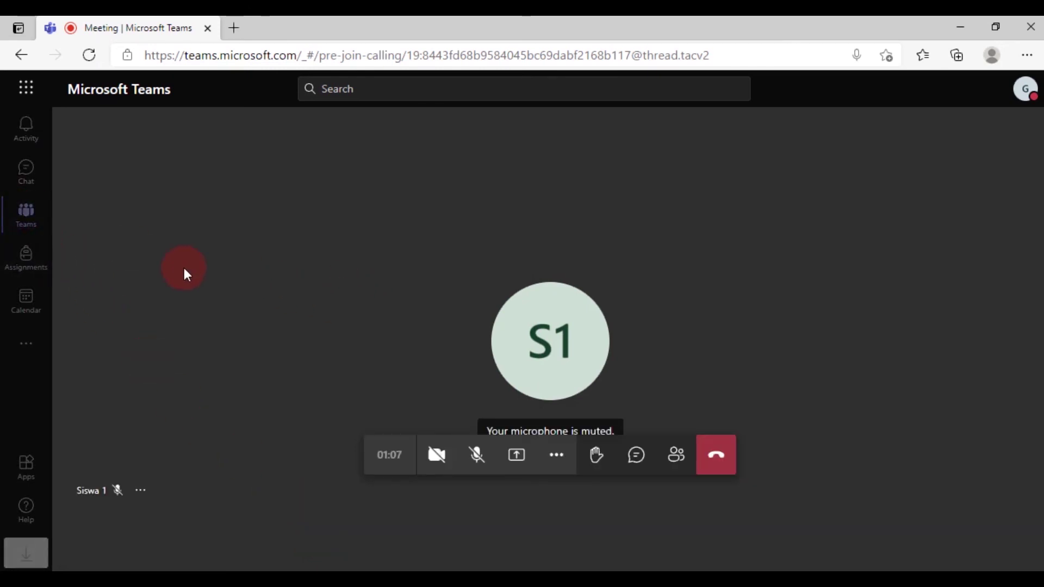
Step: Keep the Kelompok 1 meeting running and start a second meeting in Kelompok 2 with camera and microphone off
left_click(30, 232)
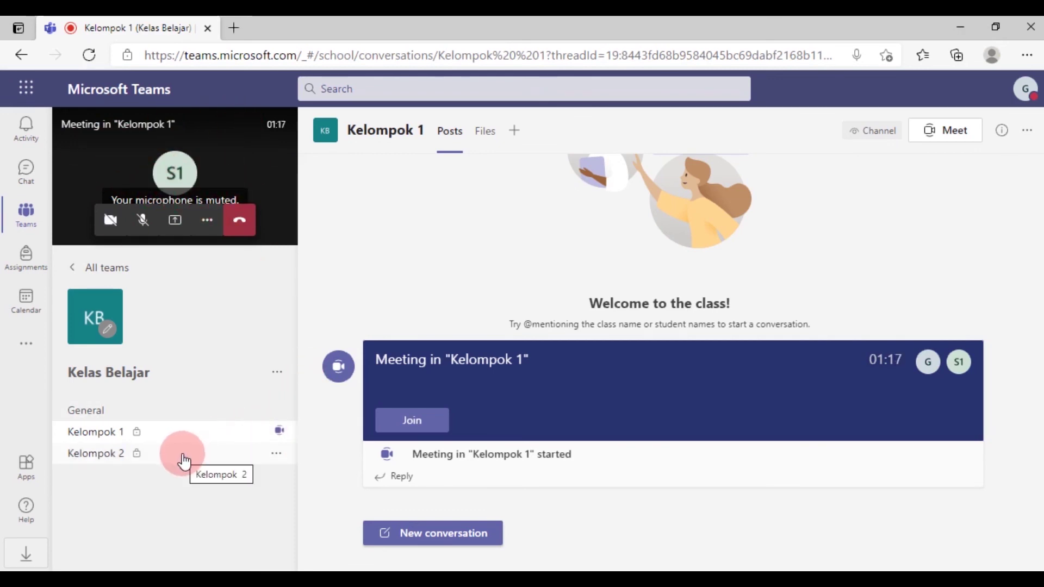
left_click(184, 462)
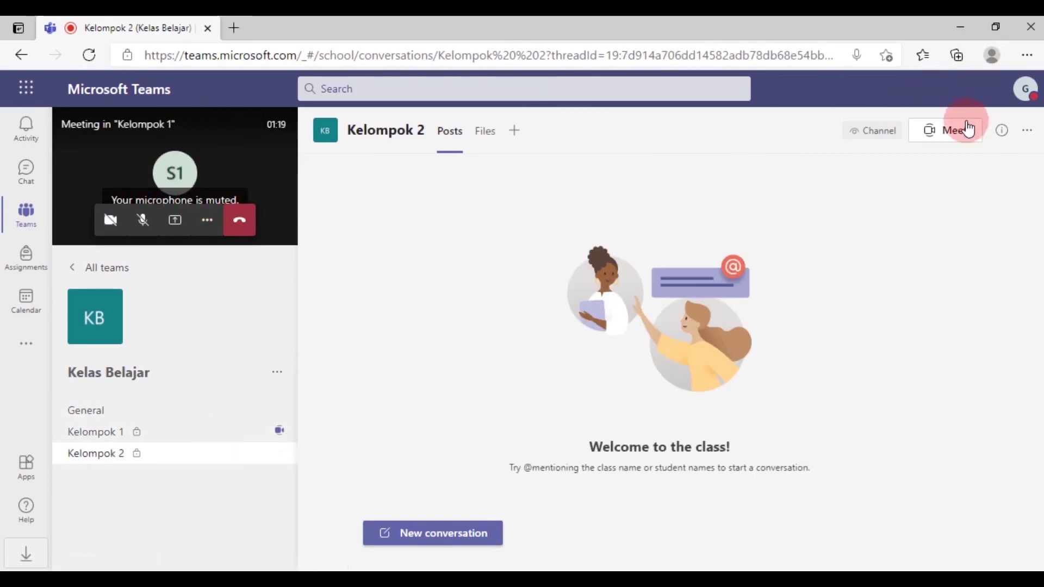
left_click(967, 130)
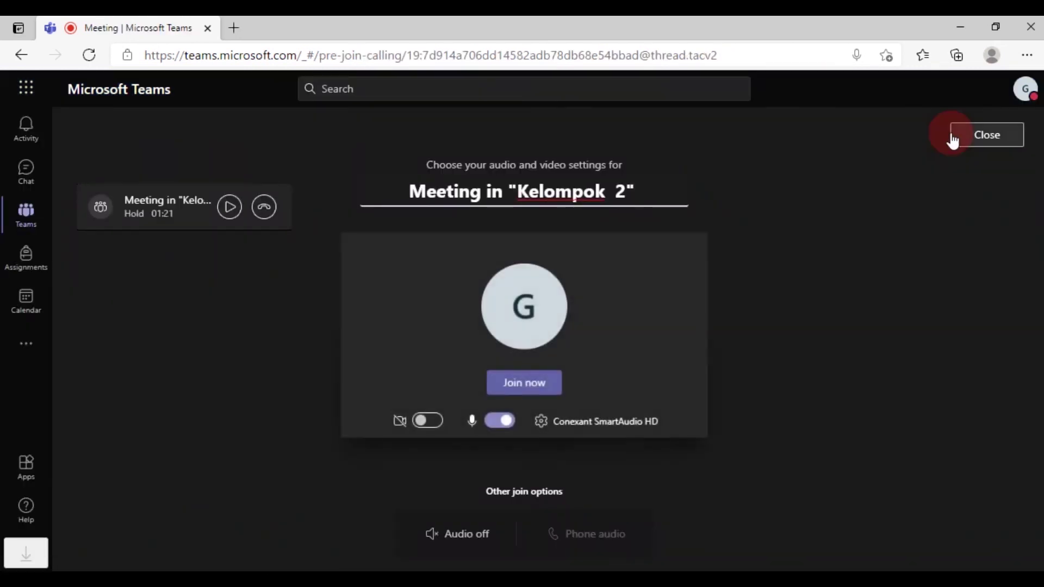
left_click(499, 420)
left_click(536, 389)
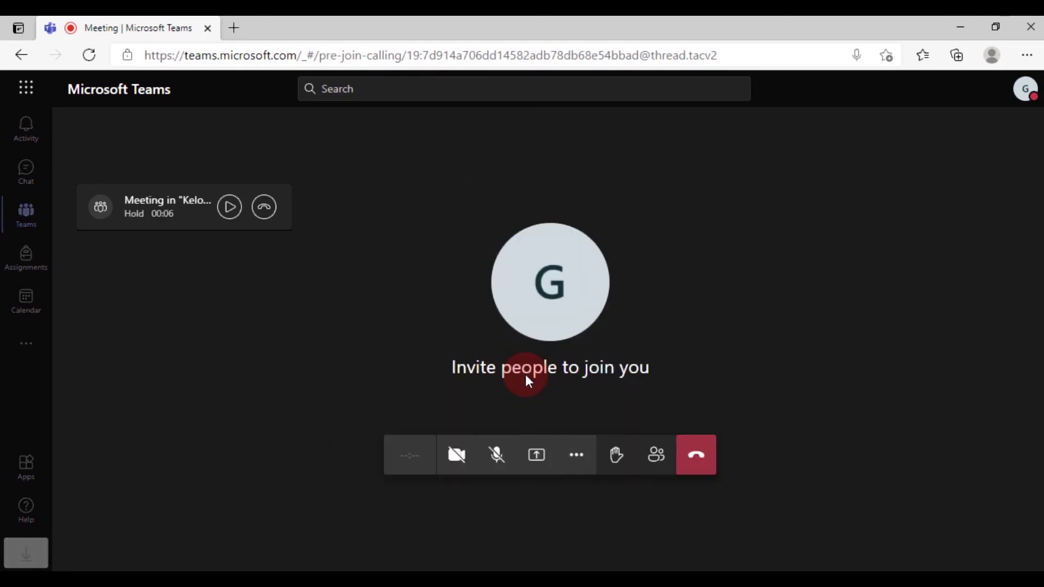
Step: Go back to the team's channels, reopen the Kelompok 2 meeting and dismiss its invitation dialog
left_click(22, 226)
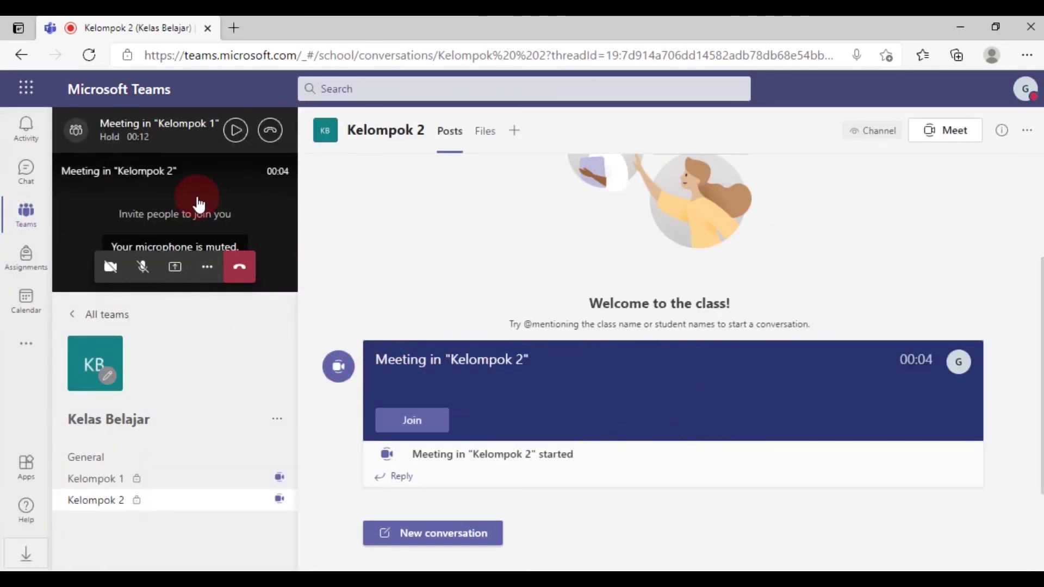
left_click(185, 215)
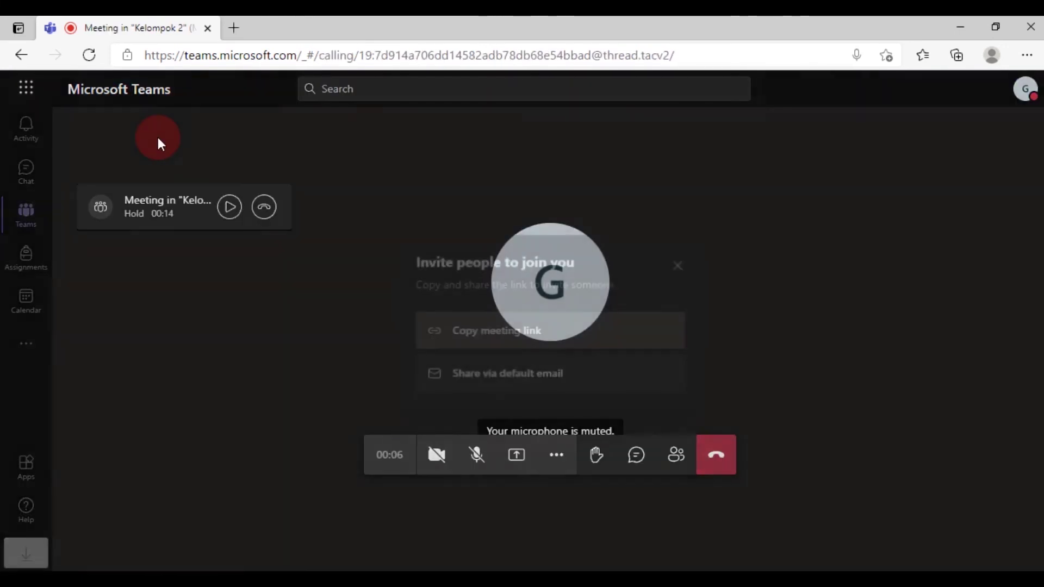
left_click(679, 265)
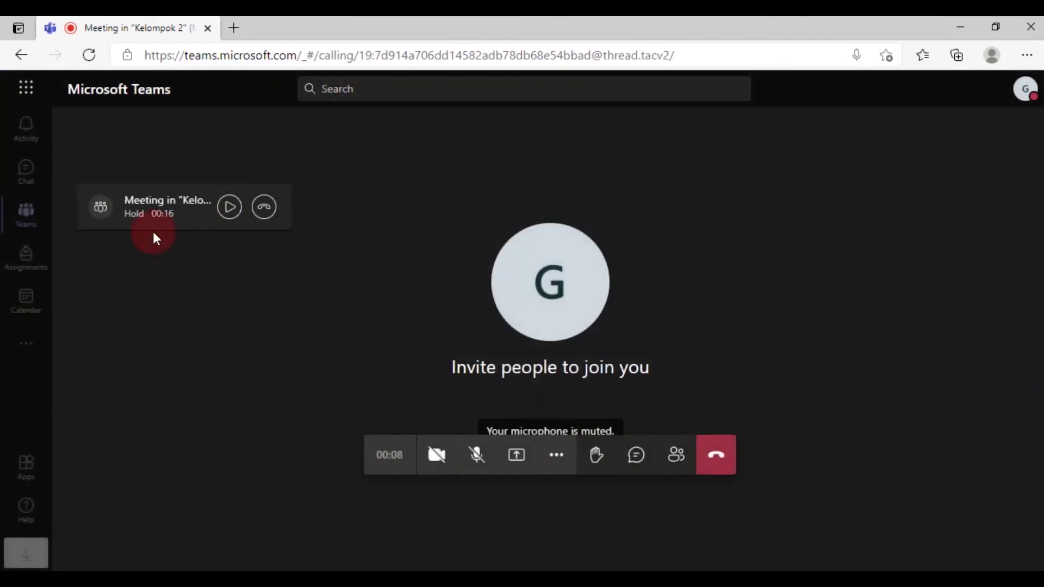
Step: Resume the held Kelompok 1 meeting from the team view and check its participant list
left_click(24, 215)
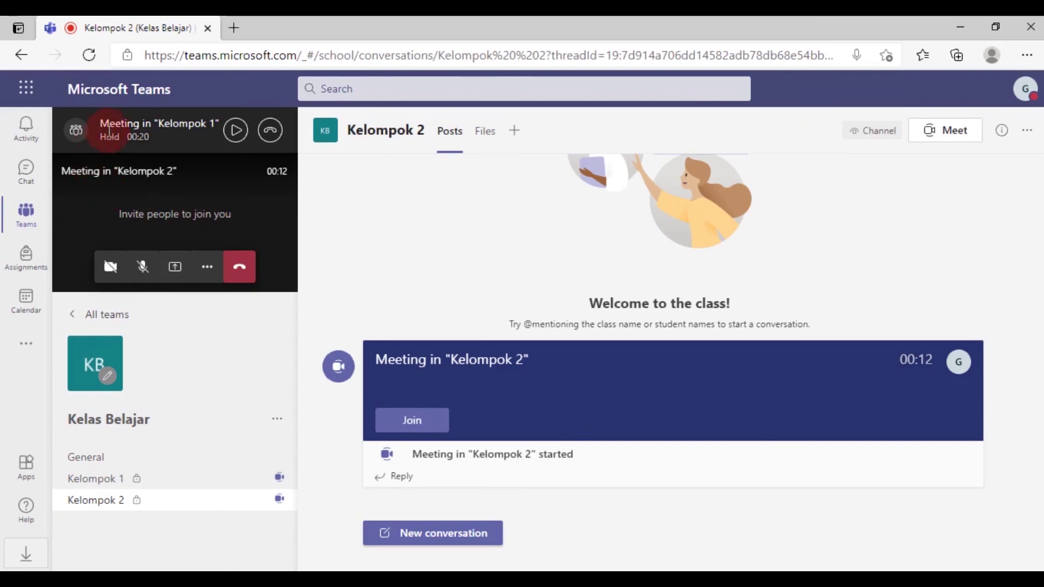
left_click(236, 132)
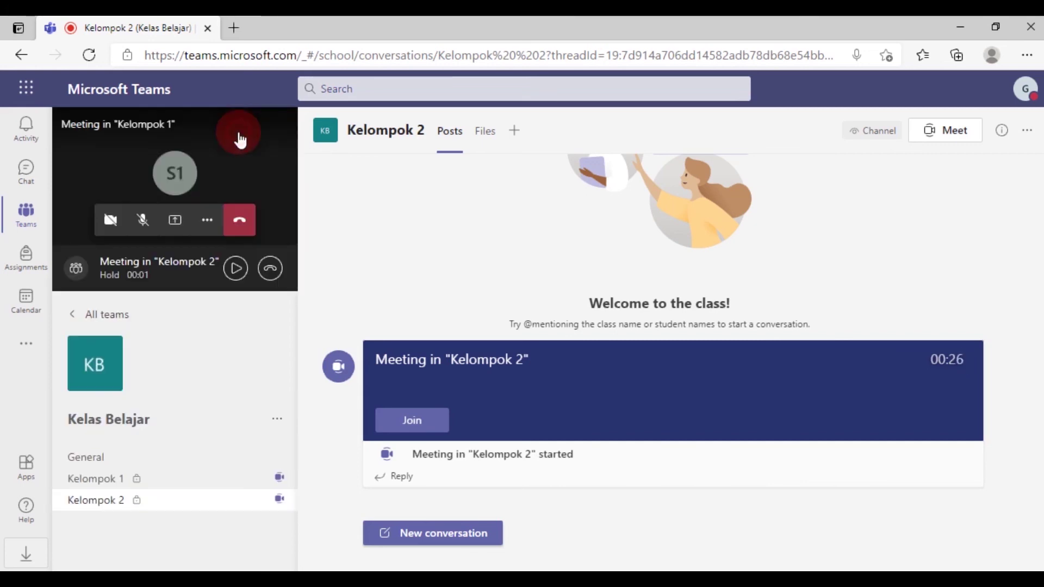
left_click(239, 136)
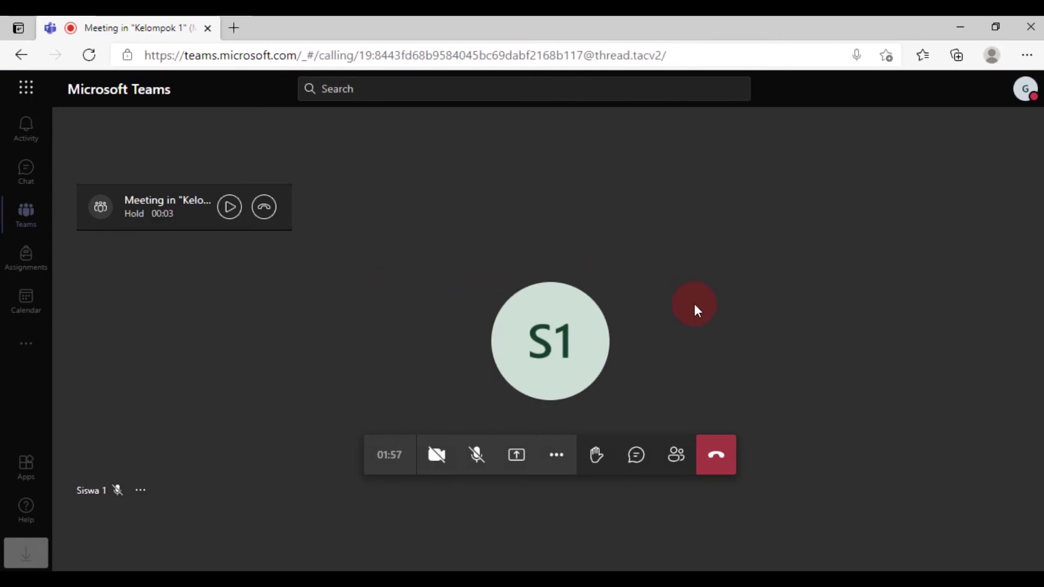
left_click(679, 466)
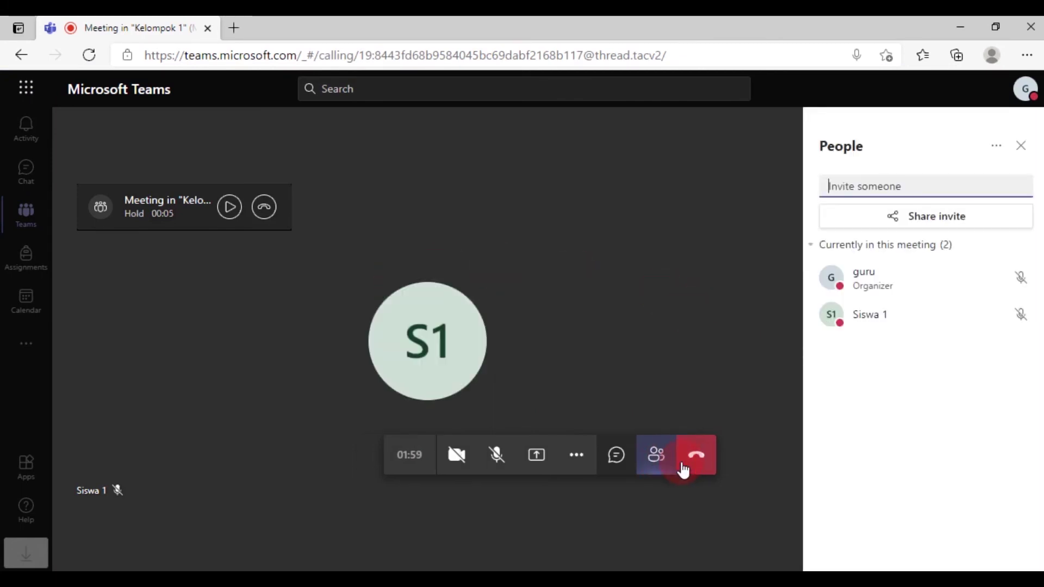
left_click(672, 462)
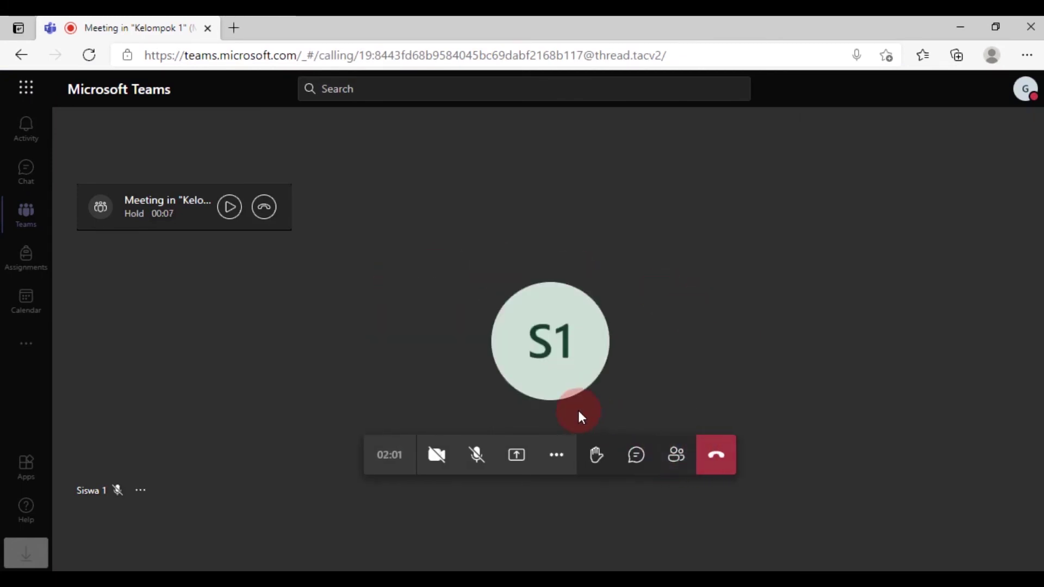
Step: Switch to the held Kelompok 2 meeting, review its participants and suggested invitees, and reopen it from the team view
left_click(224, 215)
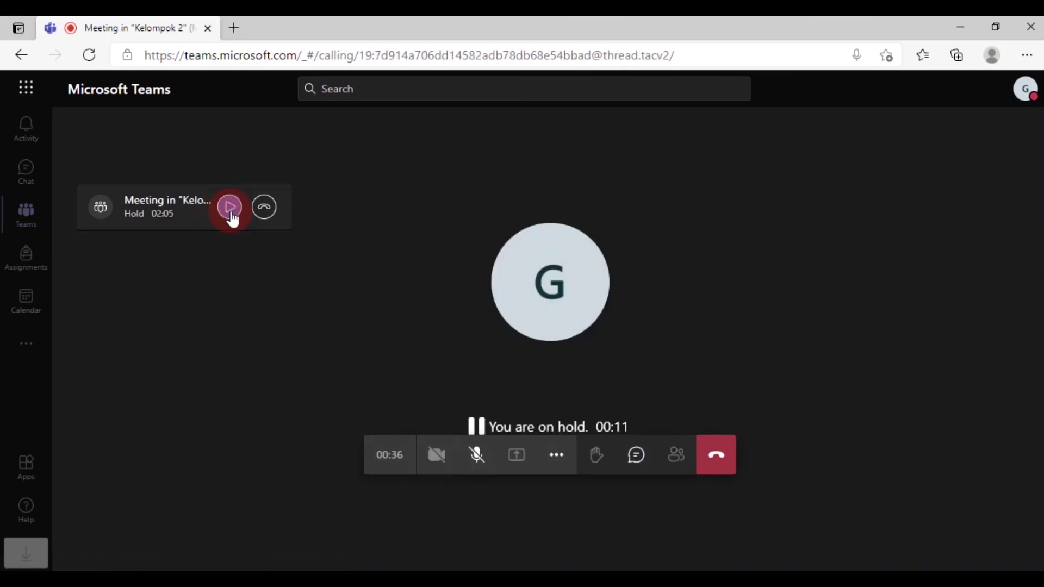
left_click(669, 465)
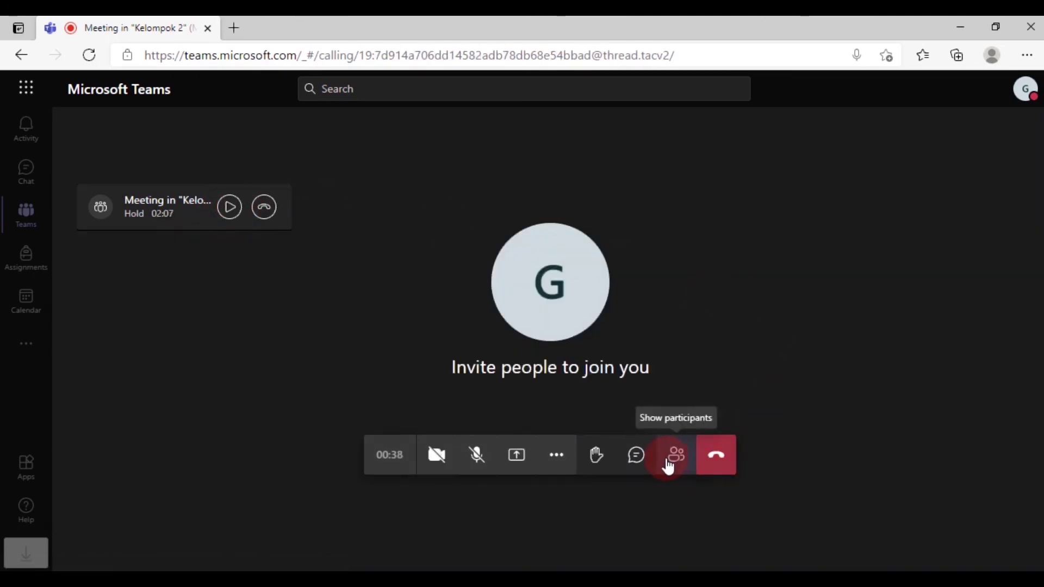
left_click(820, 320)
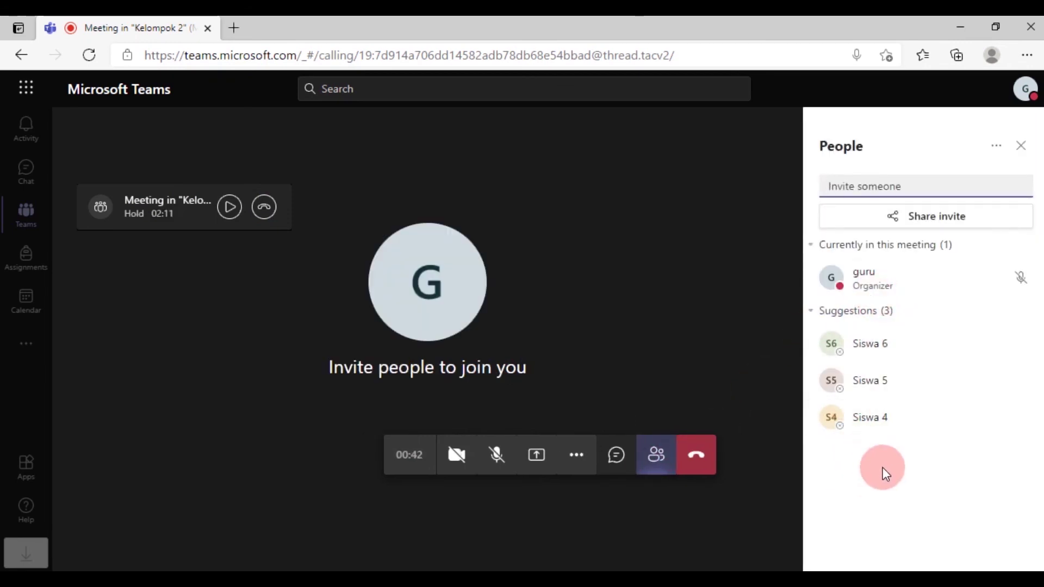
left_click(23, 216)
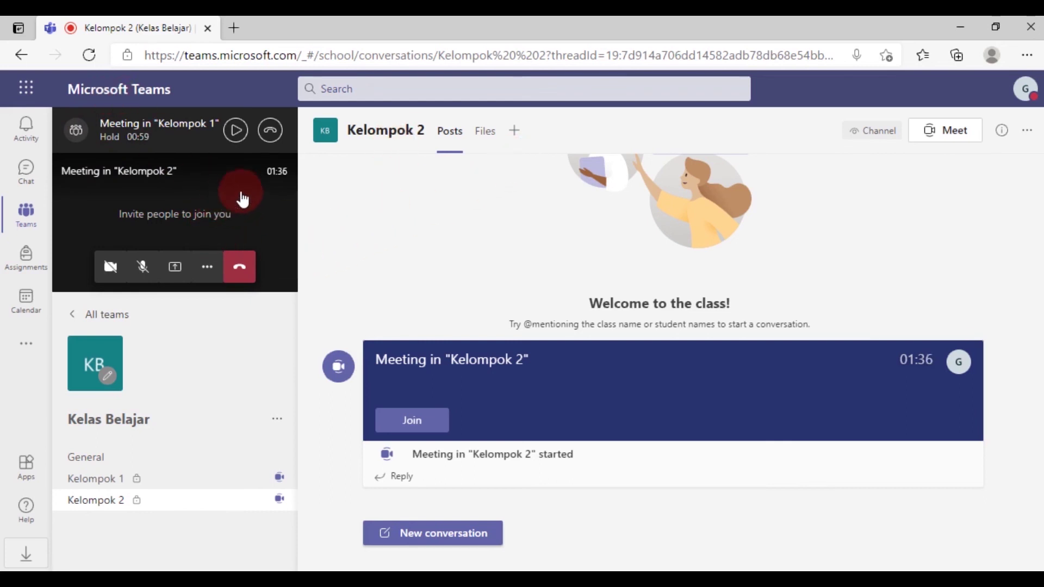
left_click(279, 206)
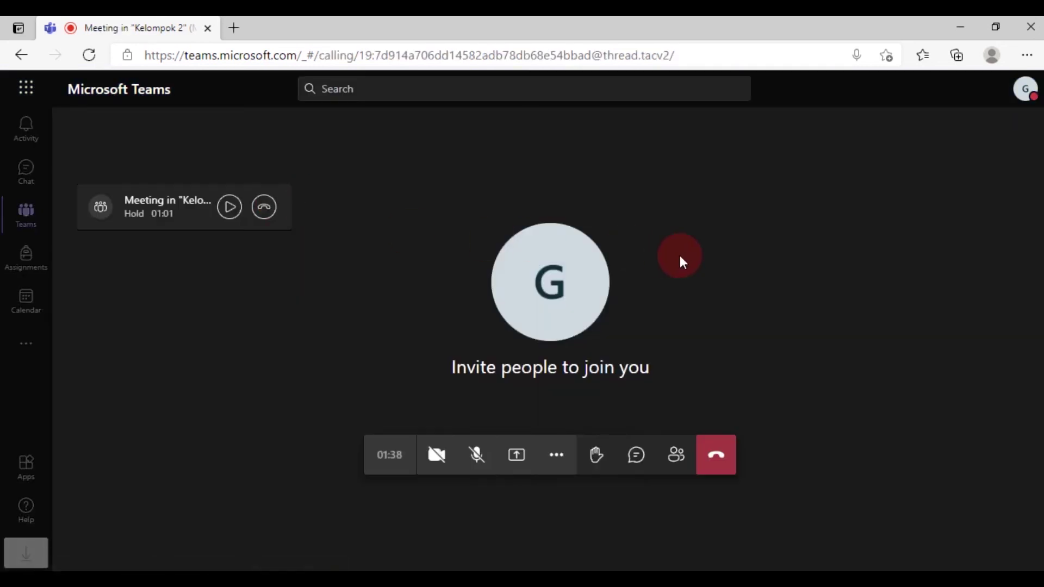